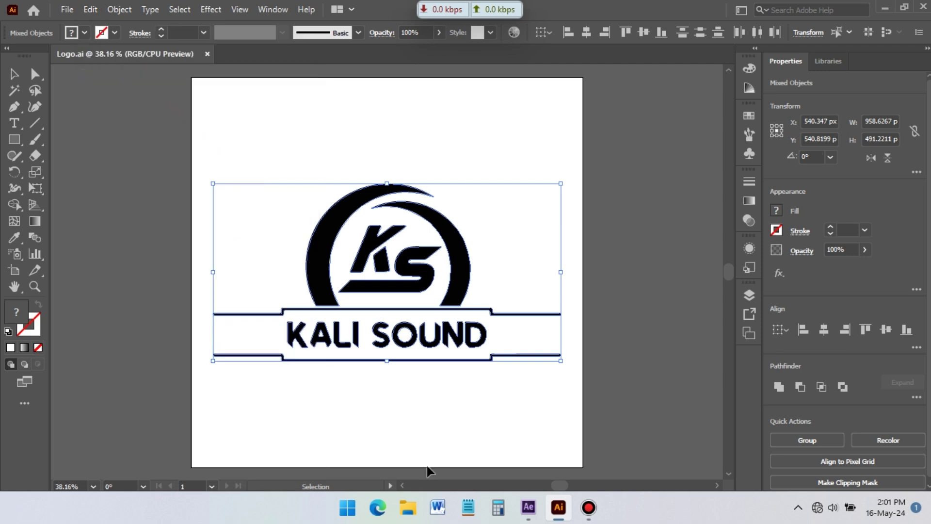
# In After Effects, paste the copied logo paths onto the Logo Mask solid and hide that layer.
pyautogui.click(529, 507)
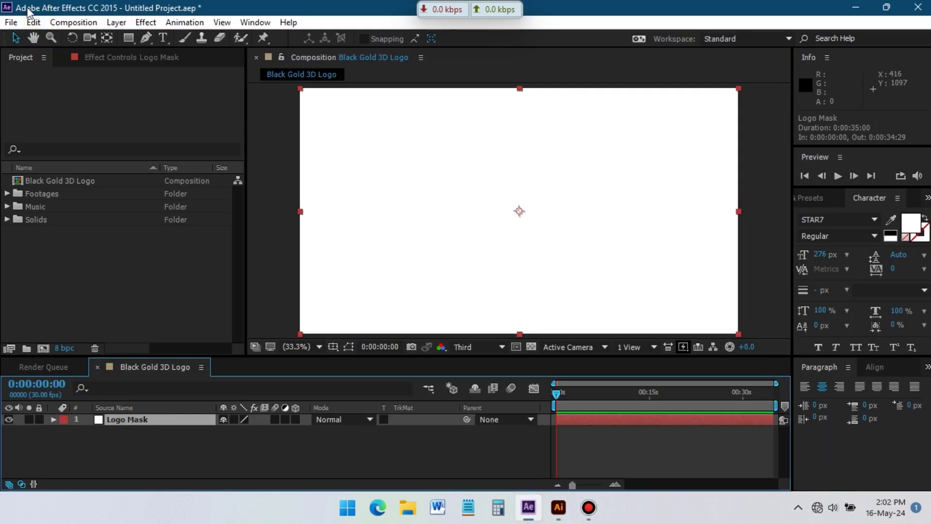
pyautogui.click(33, 22)
pyautogui.click(115, 162)
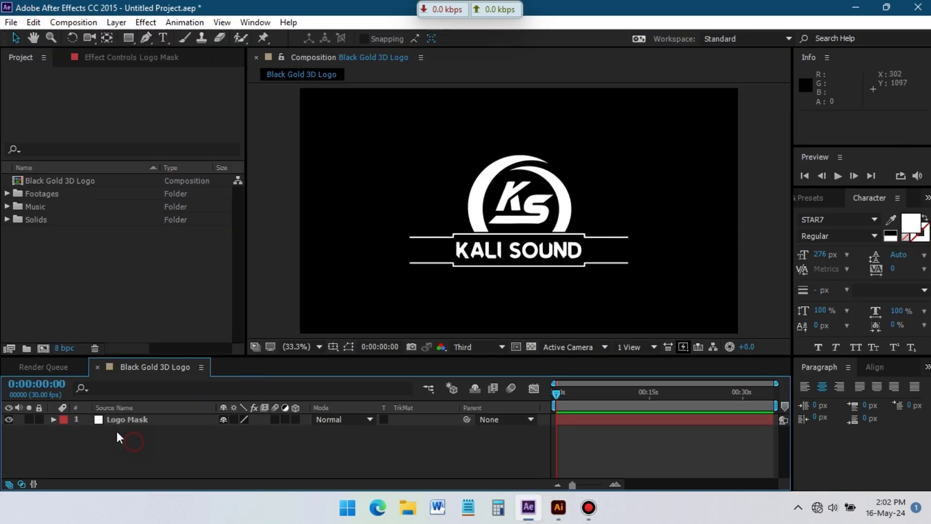
pyautogui.click(9, 420)
# Add all the Footages files from HDRI Map 1.png through Texture.mp4 to the composition below Logo Mask and hide them.
pyautogui.click(7, 193)
pyautogui.click(68, 206)
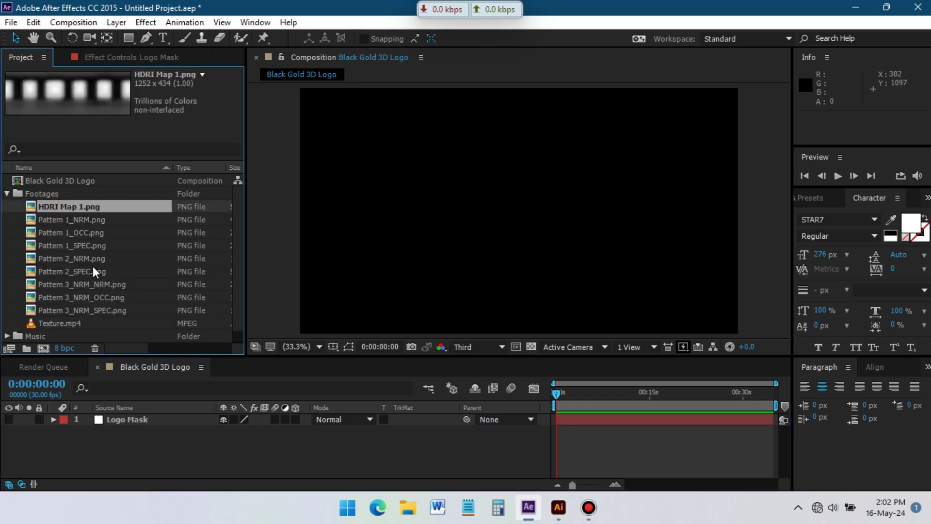
pyautogui.scroll(-1, 94, 270)
pyautogui.keyDown('shift'); pyautogui.click(63, 310); pyautogui.keyUp('shift')
pyautogui.moveTo(63, 310); pyautogui.dragTo(97, 451)
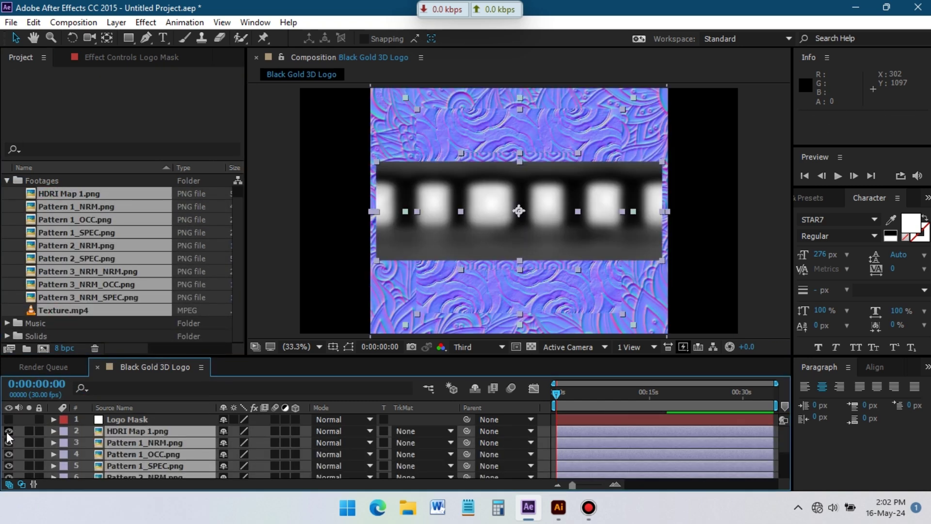
pyautogui.click(9, 431)
# Pre-compose the Texture.mp4 layer as "Texture", moving all attributes into the new composition.
pyautogui.click(475, 389)
pyautogui.scroll(-3, 145, 451)
pyautogui.click(126, 474)
pyautogui.rightClick(127, 474)
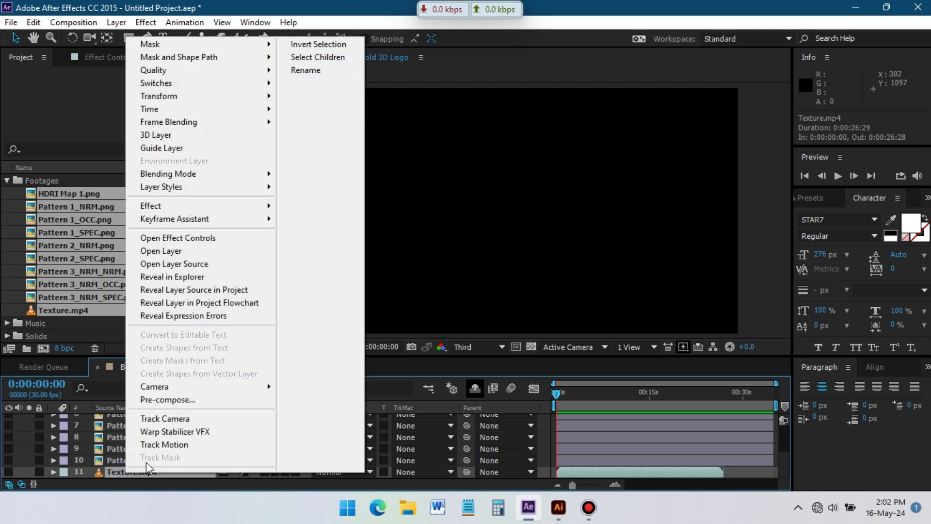
pyautogui.click(9, 472)
pyautogui.rightClick(125, 473)
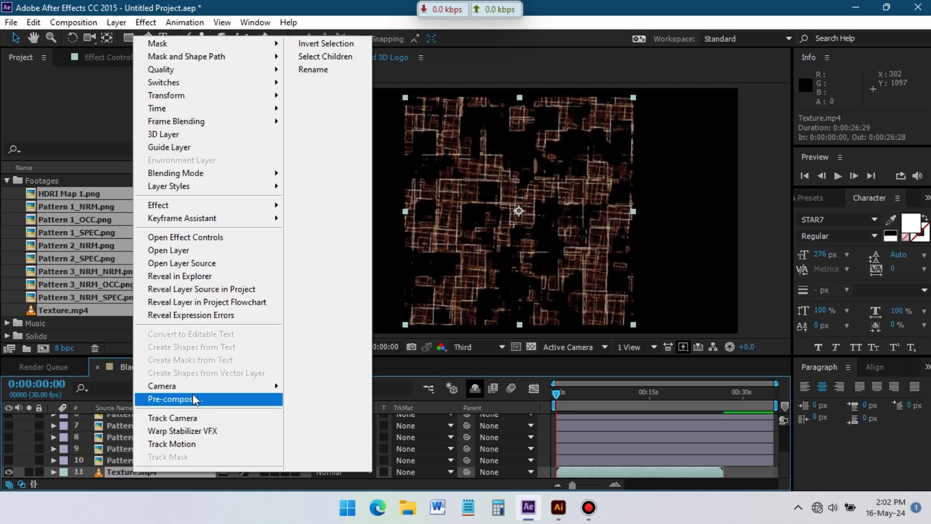
pyautogui.click(191, 395)
pyautogui.click(347, 251)
pyautogui.moveTo(451, 175); pyautogui.dragTo(554, 176)
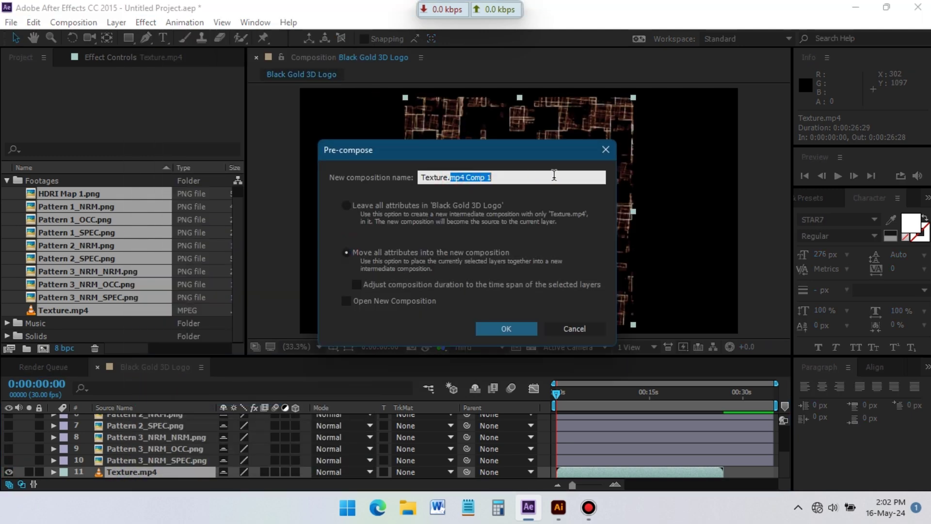
pyautogui.click(500, 328)
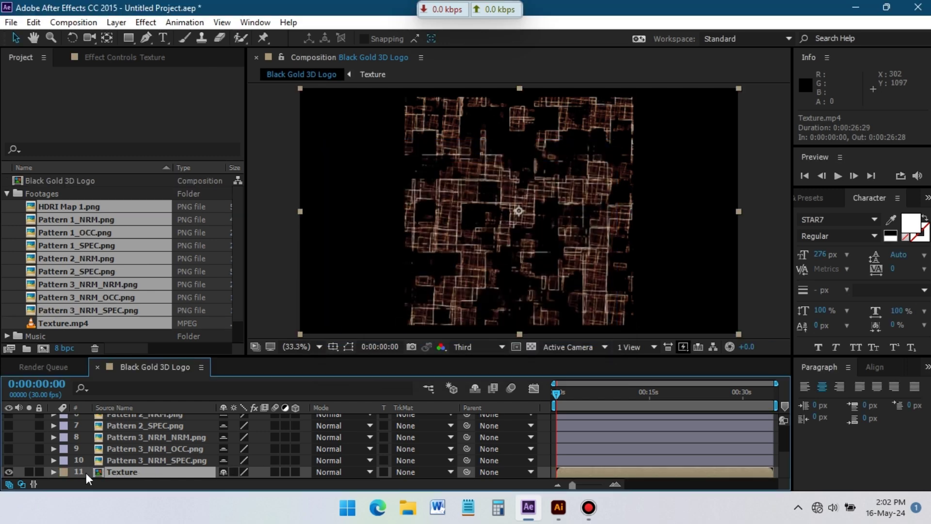
# Turn off the Texture layer's visibility and hide the shy footage layers in the timeline.
pyautogui.click(8, 472)
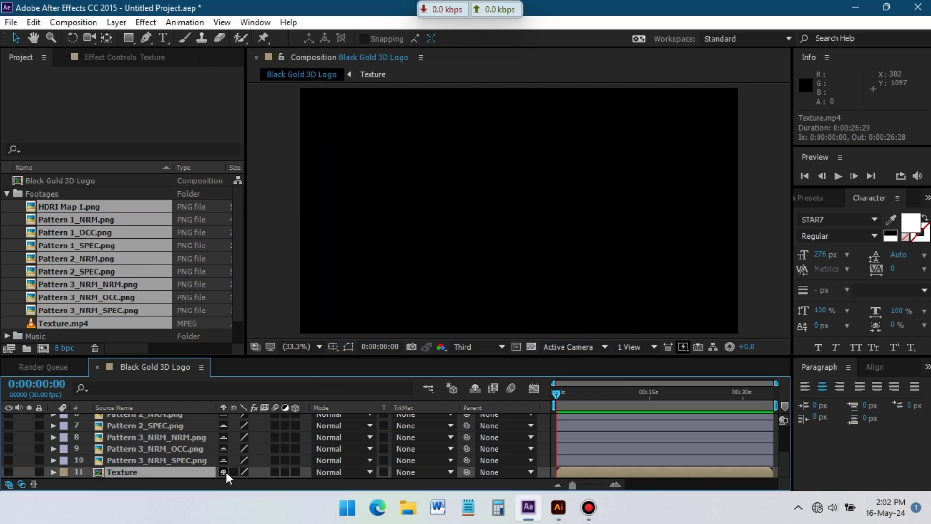
pyautogui.click(475, 388)
# Create a white 1920 x 1080 px solid named "Element 3D" in the Black Gold 3D Logo composition.
pyautogui.rightClick(113, 458)
pyautogui.moveTo(194, 326)
pyautogui.click(357, 365)
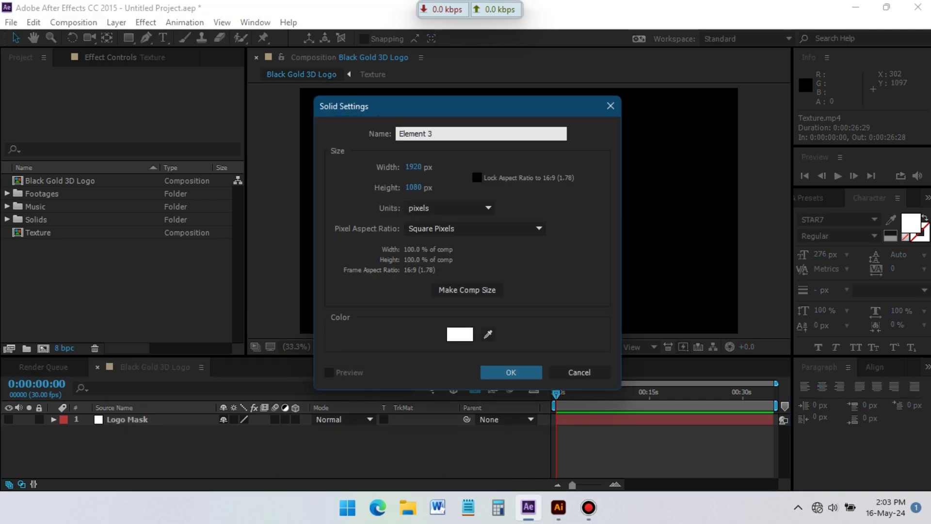
pyautogui.click(494, 373)
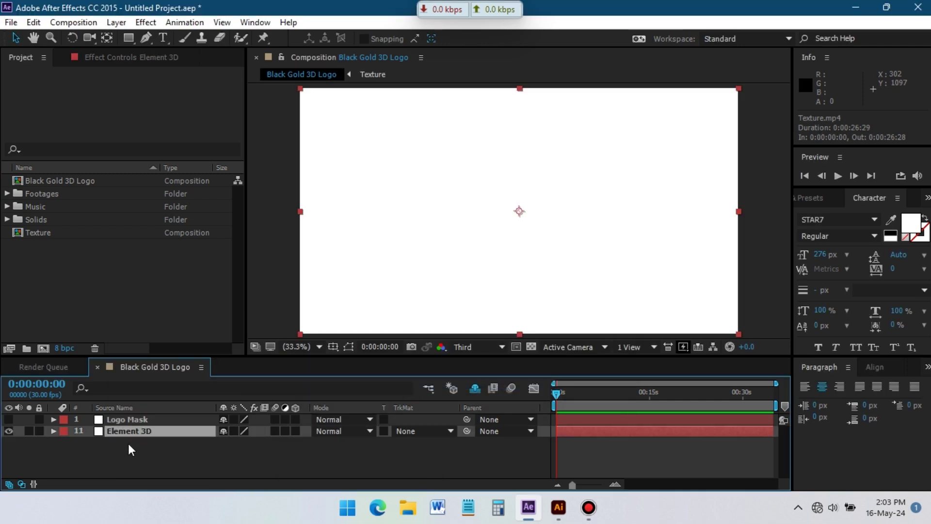
# Move Logo Mask below the Element 3D solid and apply the Element effect to Element 3D.
pyautogui.moveTo(130, 422); pyautogui.dragTo(131, 441)
pyautogui.click(130, 422)
pyautogui.click(129, 420)
pyautogui.rightClick(126, 421)
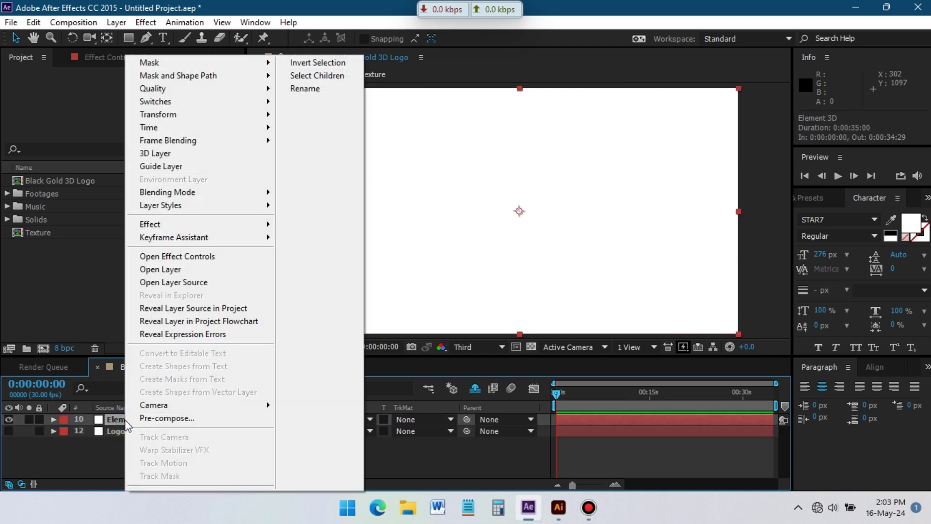
pyautogui.moveTo(194, 224)
pyautogui.moveTo(370, 505)
pyautogui.click(488, 453)
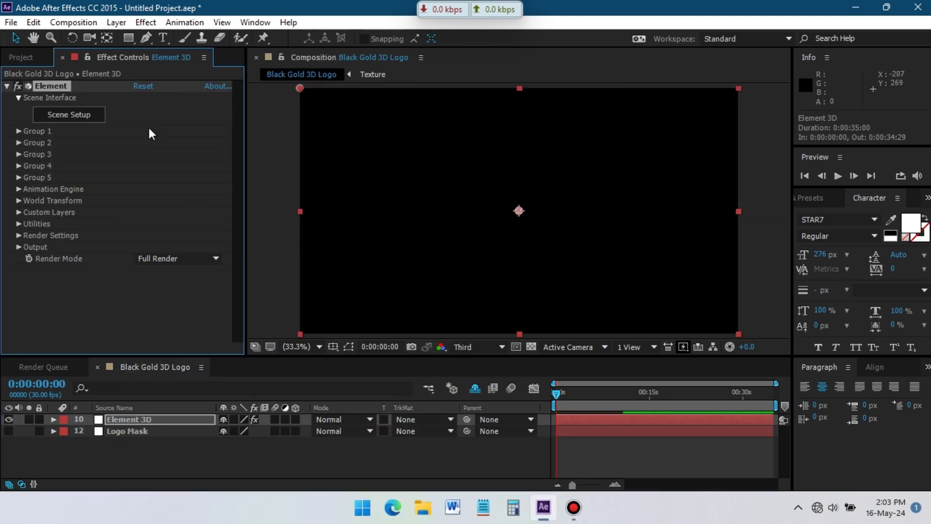
# Assign HDRI Map 1, Pattern 1_NRM, Pattern 1_OCC and Pattern 1_SPEC to the Element effect's custom texture map layers 1 to 4.
pyautogui.click(18, 212)
pyautogui.click(31, 235)
pyautogui.scroll(-5, 97, 218)
pyautogui.click(179, 116)
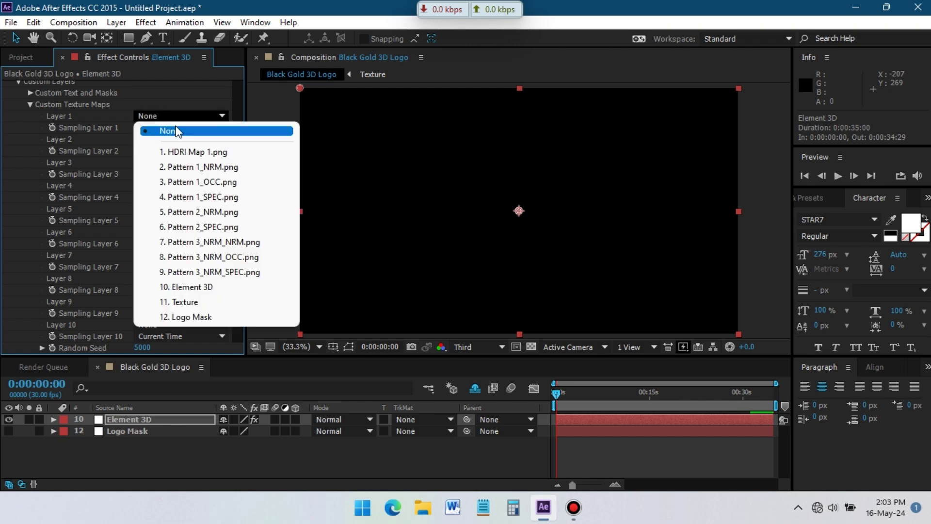
pyautogui.click(158, 146)
pyautogui.click(155, 139)
pyautogui.click(180, 191)
pyautogui.click(174, 163)
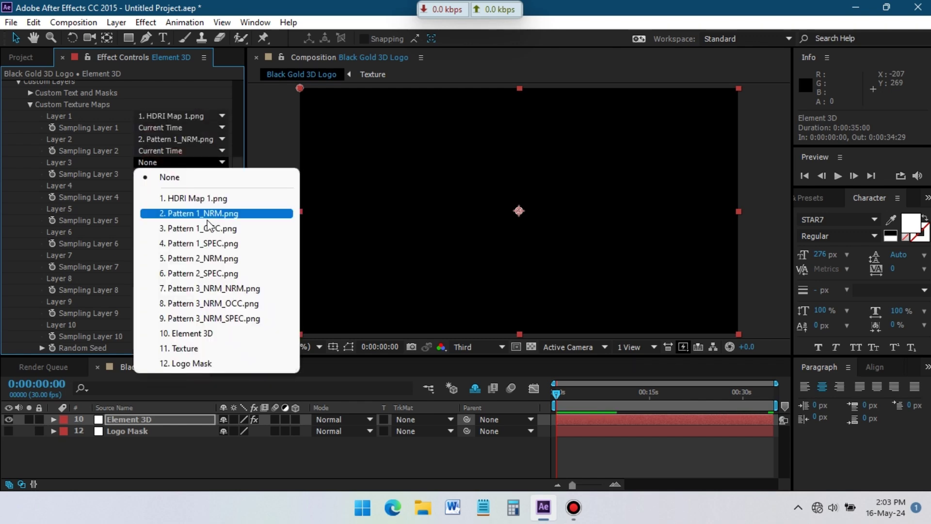
pyautogui.click(180, 228)
pyautogui.click(175, 186)
pyautogui.click(213, 266)
# Assign Pattern 2_NRM.png and Pattern 2_SPEC.png to custom texture map layers 5 and 6.
pyautogui.click(179, 209)
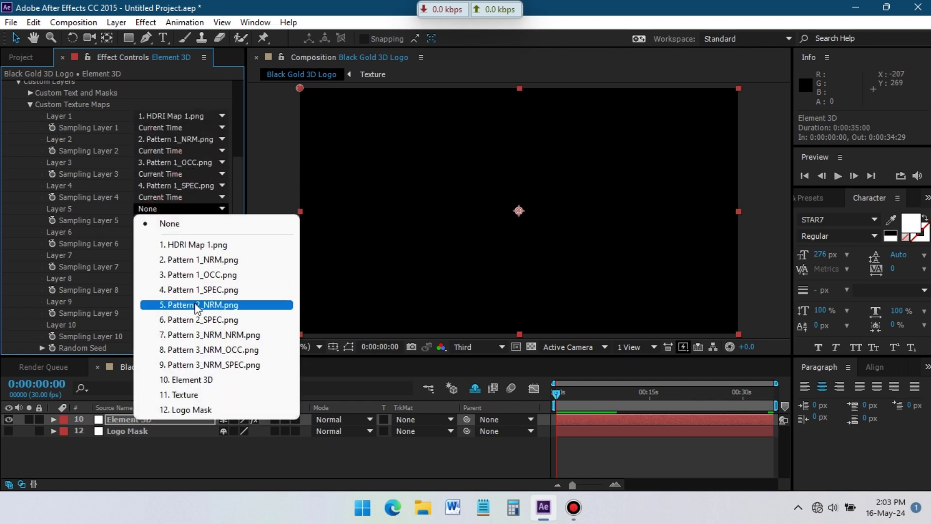
pyautogui.click(202, 306)
pyautogui.click(167, 232)
pyautogui.click(194, 343)
# Assign Pattern 3_NRM_NRM, Pattern 3_NRM_OCC, Pattern 3_NRM_SPEC and Texture to custom texture map layers 7 to 10.
pyautogui.click(169, 255)
pyautogui.click(194, 381)
pyautogui.click(170, 278)
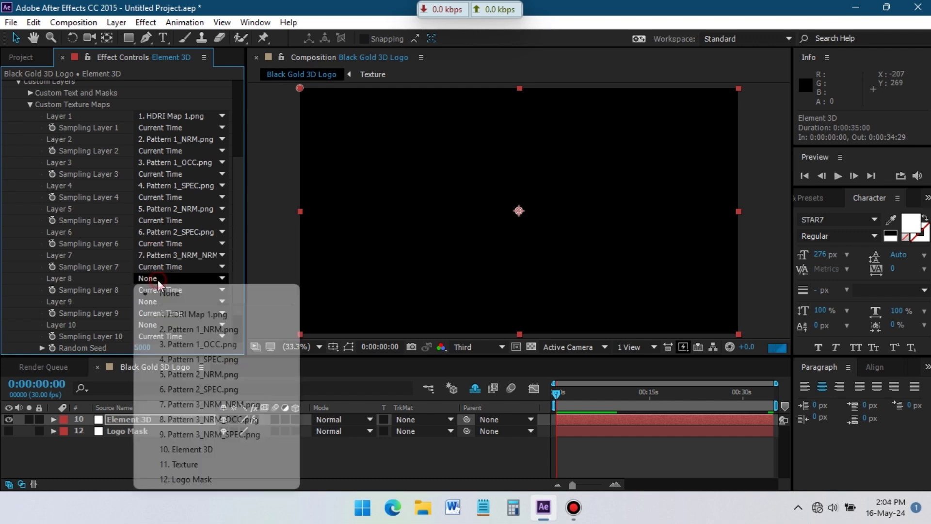
pyautogui.click(194, 420)
pyautogui.click(165, 301)
pyautogui.click(194, 245)
pyautogui.scroll(-2, 170, 286)
pyautogui.click(164, 292)
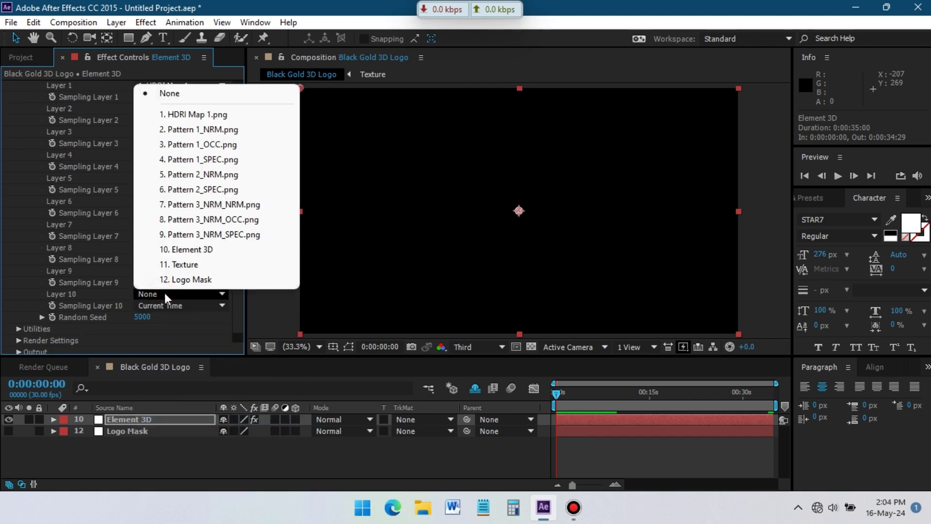
pyautogui.click(194, 264)
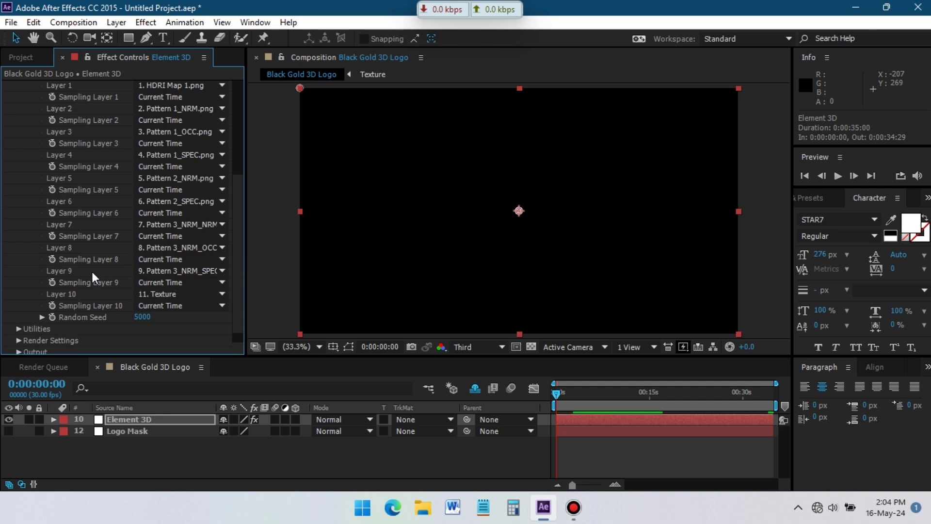
# Set the Element effect's custom Path Layer 1 to Logo Mask and collapse the custom text and masks settings.
pyautogui.scroll(4, 31, 233)
pyautogui.click(31, 233)
pyautogui.click(29, 223)
pyautogui.scroll(-2, 30, 220)
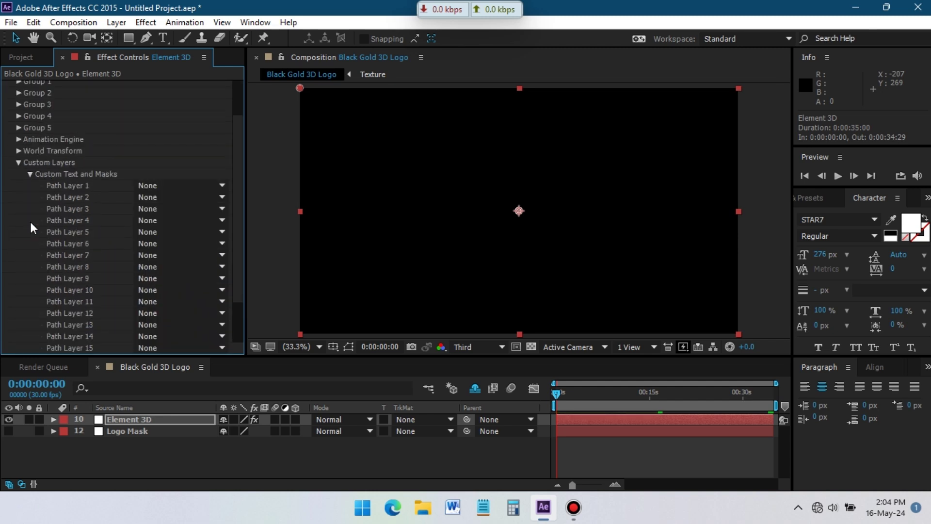
pyautogui.click(170, 184)
pyautogui.click(185, 389)
pyautogui.click(30, 174)
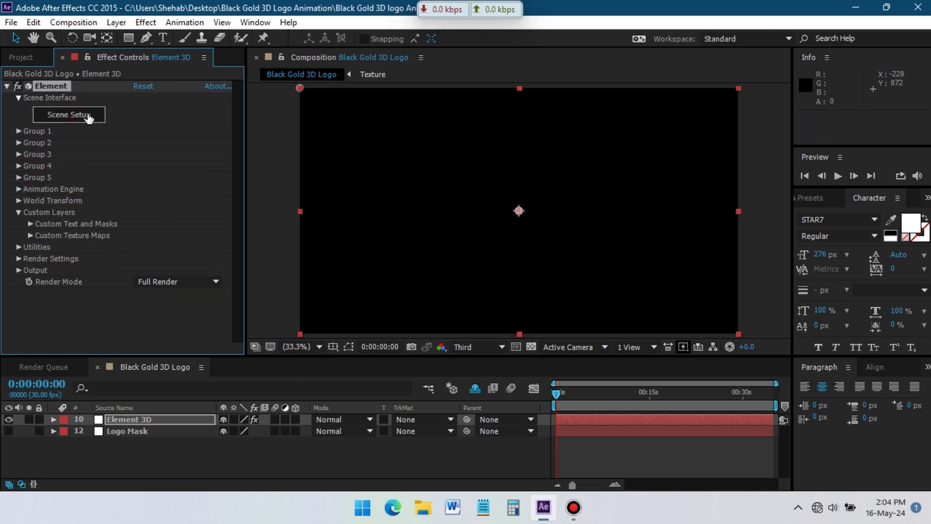
pyautogui.click(574, 507)
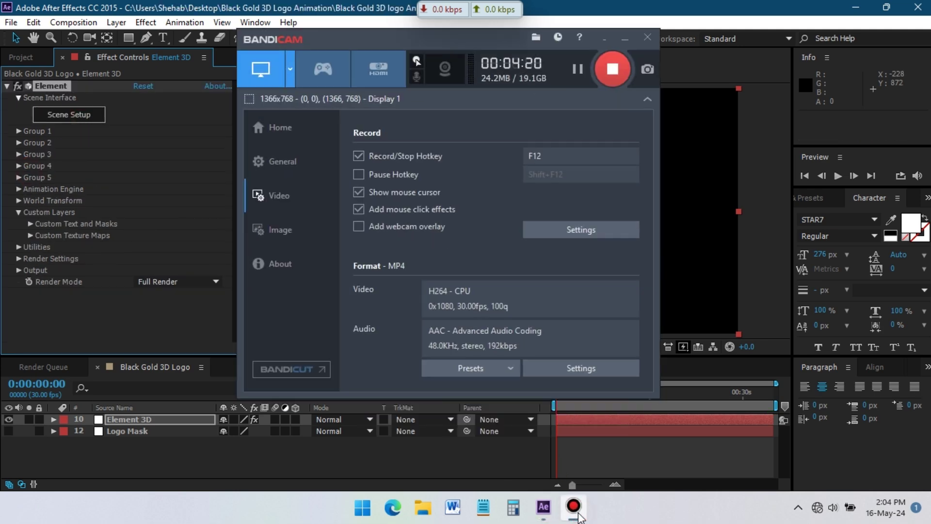
pyautogui.click(577, 514)
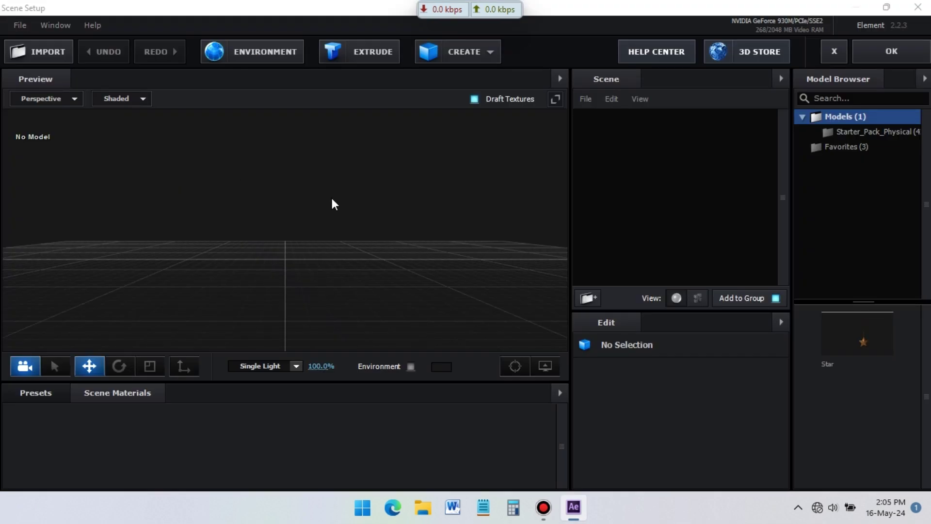
# Extrude the logo path into a 3D model in Scene Setup and set its path resolution to Extreme.
pyautogui.click(361, 52)
pyautogui.moveTo(381, 152); pyautogui.dragTo(317, 189)
pyautogui.scroll(5, 377, 225)
pyautogui.scroll(-7, 757, 431)
pyautogui.click(751, 477)
pyautogui.click(760, 471)
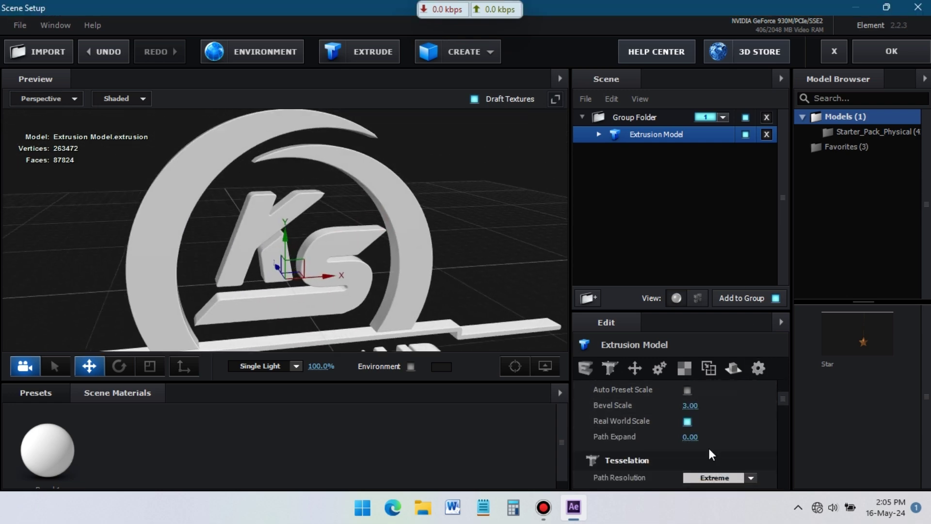
# Apply the Gold material preset to the extrusion model's bevel and set its Extrude to 0.50.
pyautogui.moveTo(400, 195); pyautogui.dragTo(407, 226)
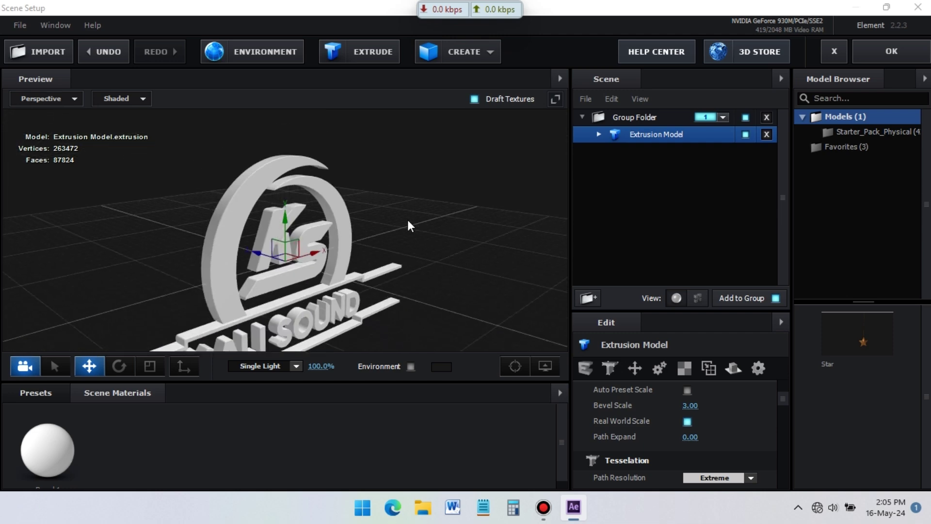
pyautogui.click(600, 136)
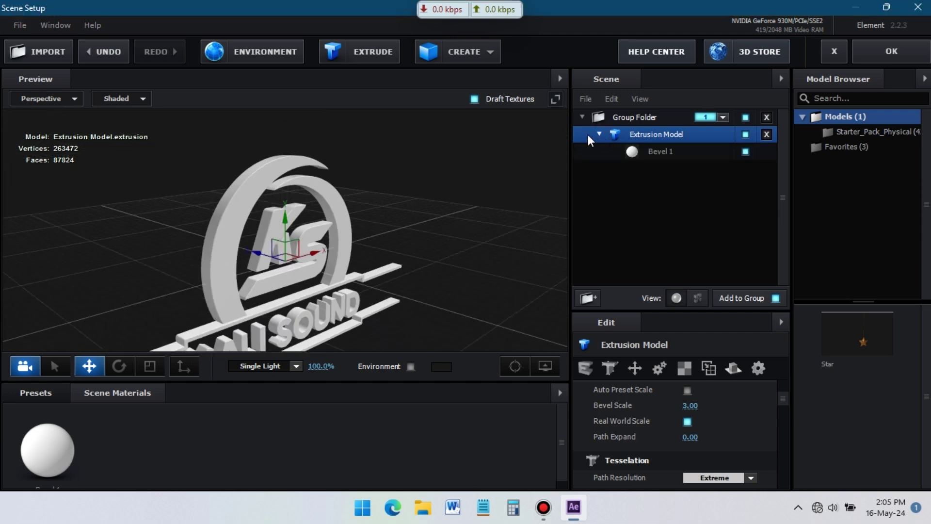
pyautogui.click(662, 154)
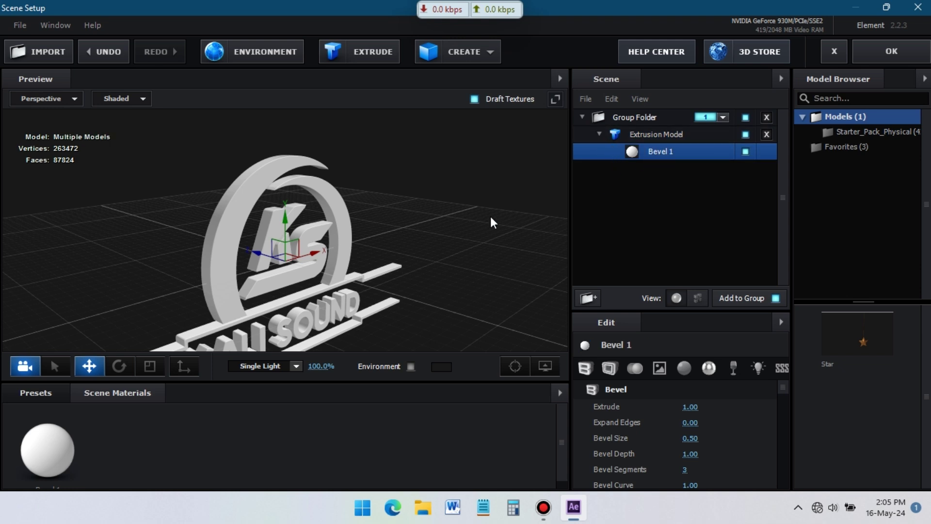
pyautogui.moveTo(494, 222); pyautogui.dragTo(394, 216)
pyautogui.scroll(3, 347, 217)
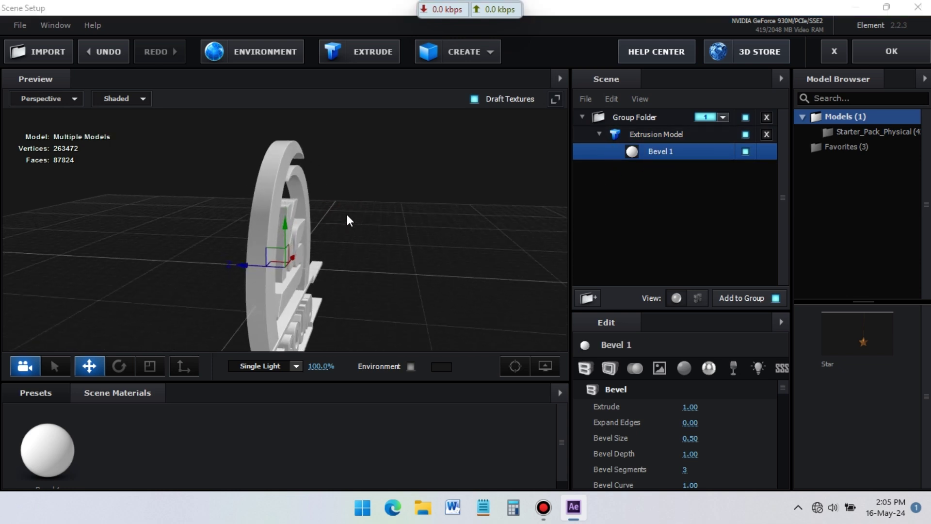
pyautogui.moveTo(320, 189); pyautogui.dragTo(275, 350)
pyautogui.click(39, 399)
pyautogui.scroll(-1, 95, 465)
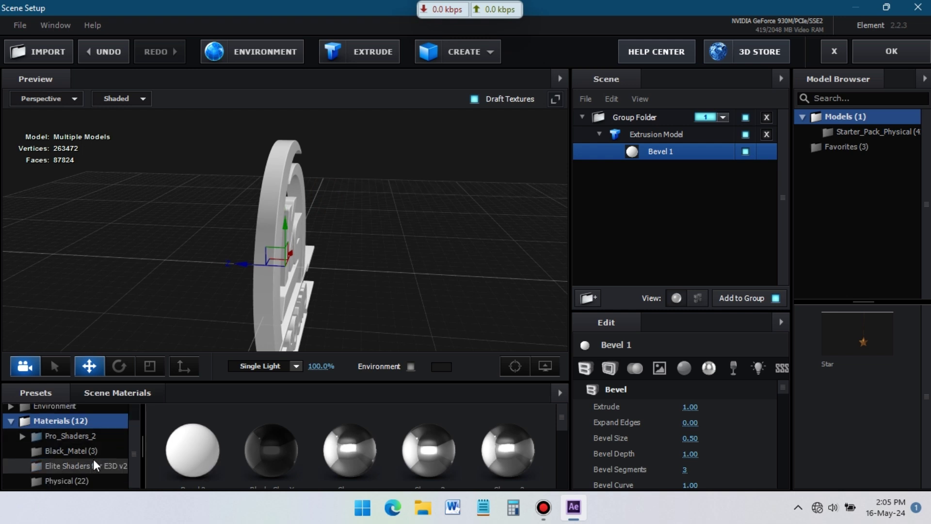
pyautogui.scroll(-4, 363, 447)
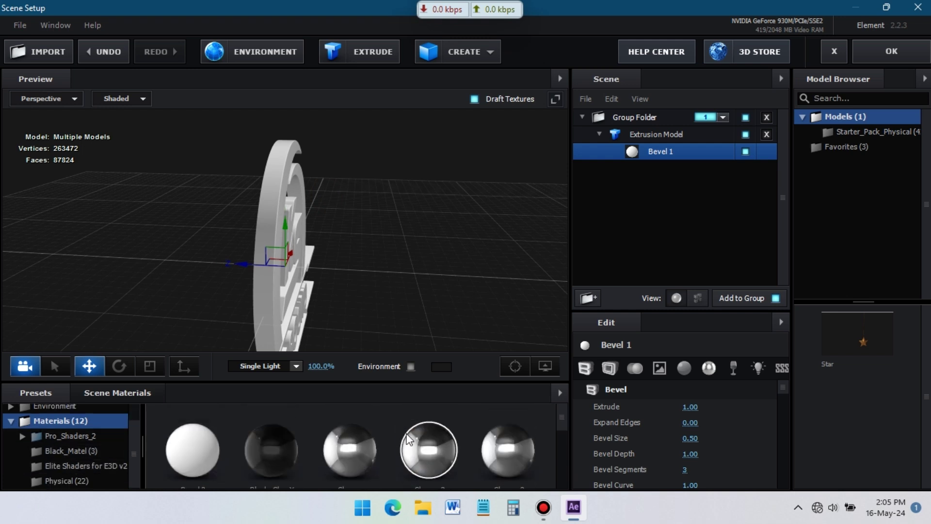
pyautogui.scroll(-2, 363, 447)
pyautogui.moveTo(193, 442); pyautogui.dragTo(674, 151)
pyautogui.click(690, 407)
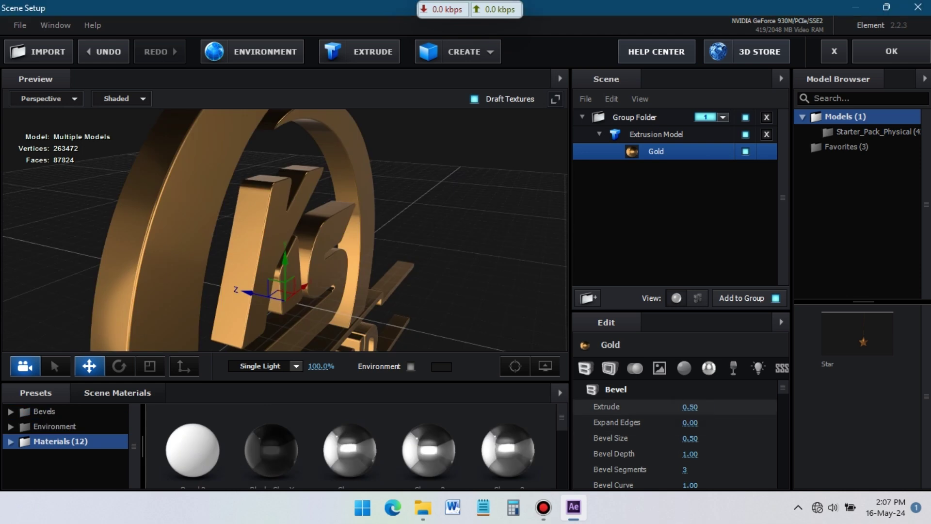
# Duplicate the gold extrusion model and move the copy slightly backward along the Z axis.
pyautogui.moveTo(228, 190); pyautogui.dragTo(302, 183)
pyautogui.click(659, 135)
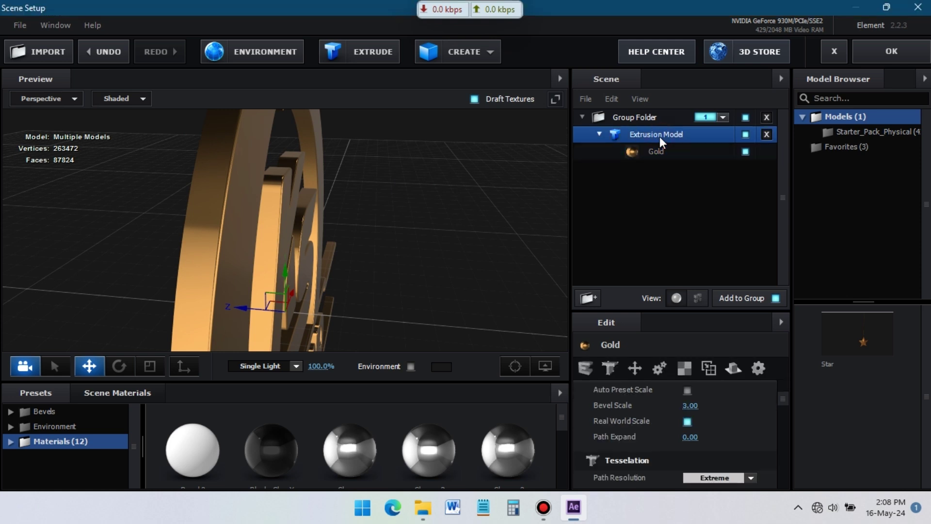
pyautogui.rightClick(660, 136)
pyautogui.click(708, 215)
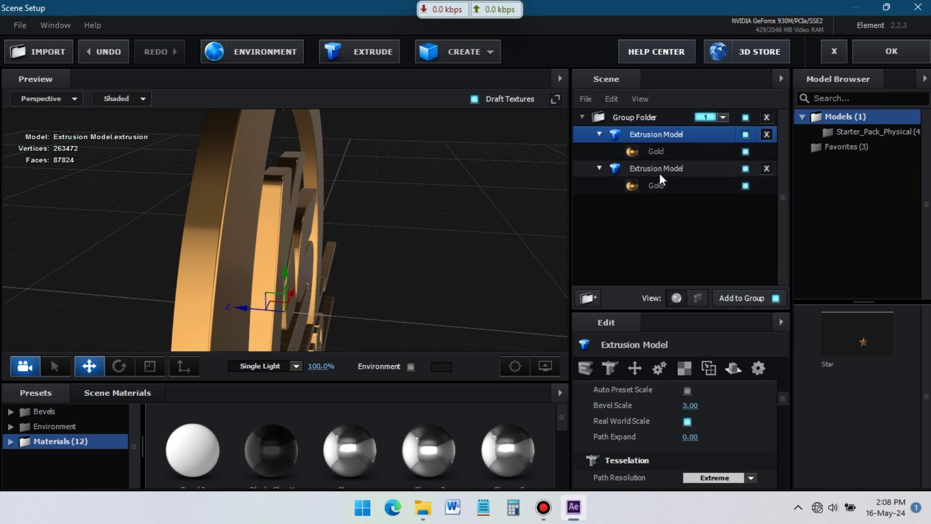
pyautogui.click(659, 171)
pyautogui.moveTo(260, 308); pyautogui.dragTo(279, 311)
# Try a Bevel Size of 0.30 on the duplicated extrusion model's Gold material and settle on 0.10.
pyautogui.scroll(3, 644, 429)
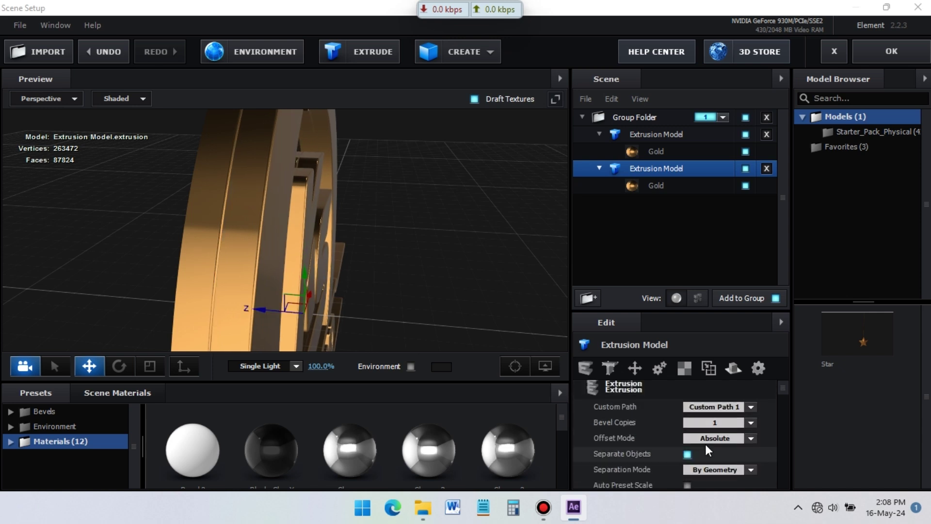
pyautogui.click(674, 188)
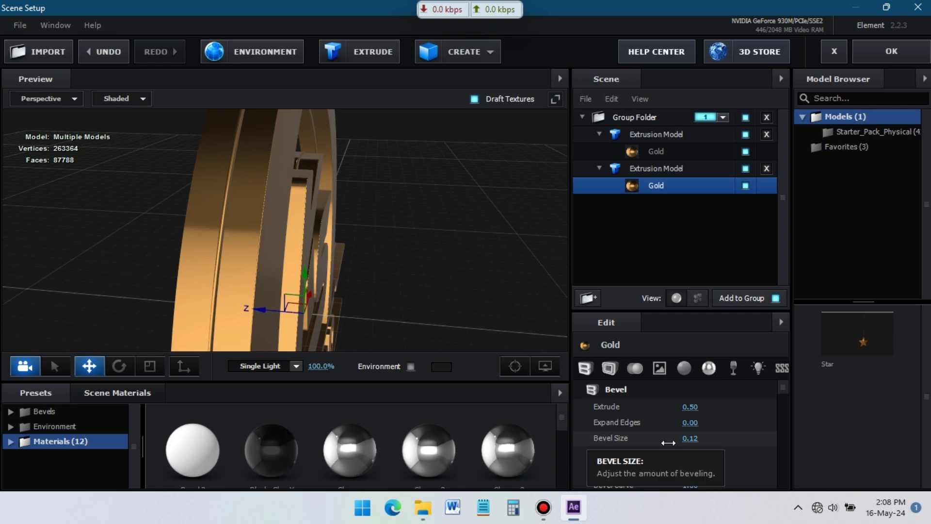
pyautogui.moveTo(407, 203); pyautogui.dragTo(385, 162)
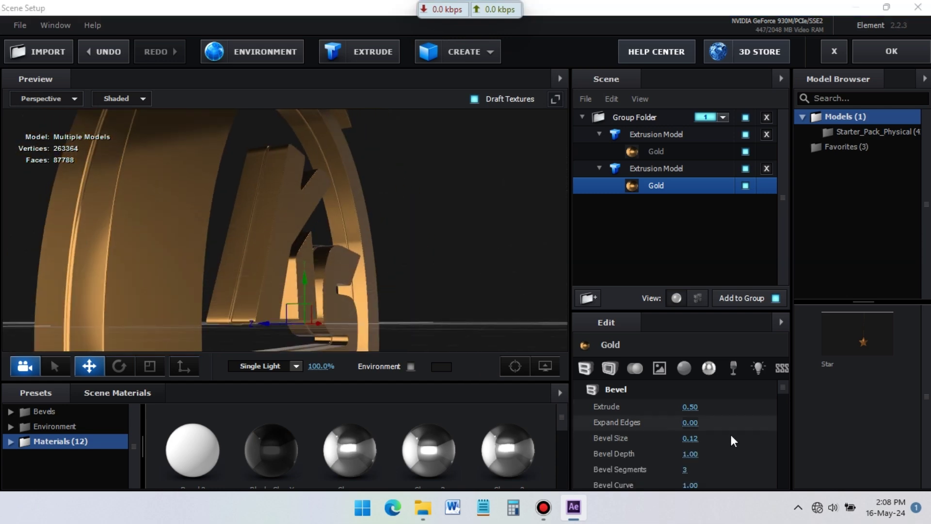
pyautogui.click(690, 438)
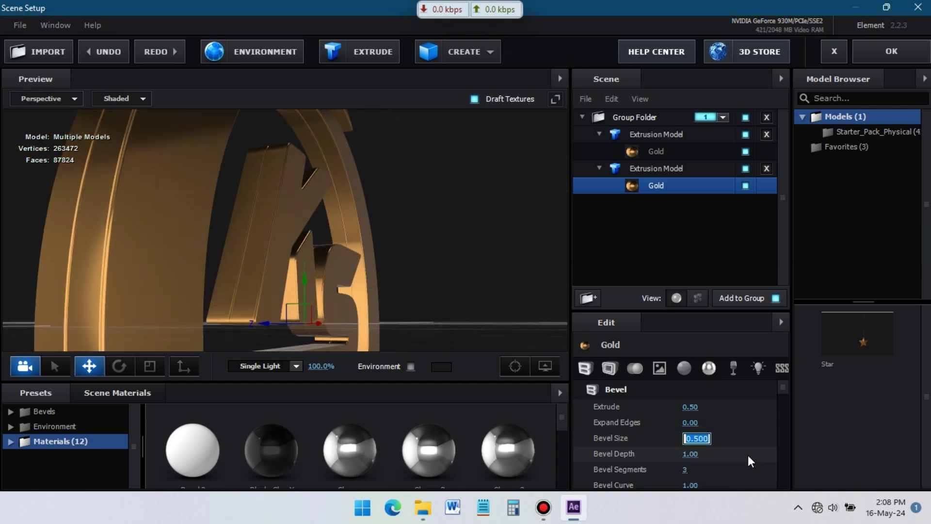
pyautogui.write('.30')
pyautogui.press('Return')
pyautogui.scroll(5, 262, 258)
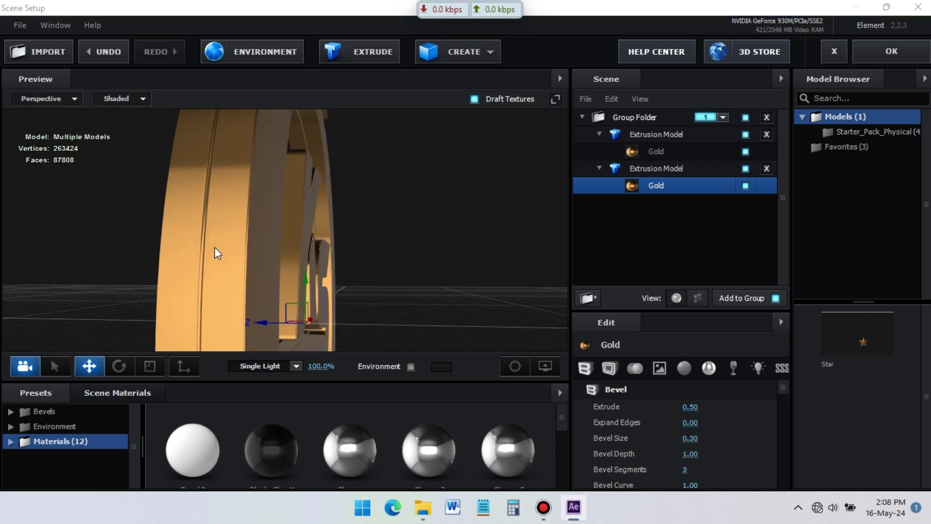
pyautogui.scroll(-5, 189, 222)
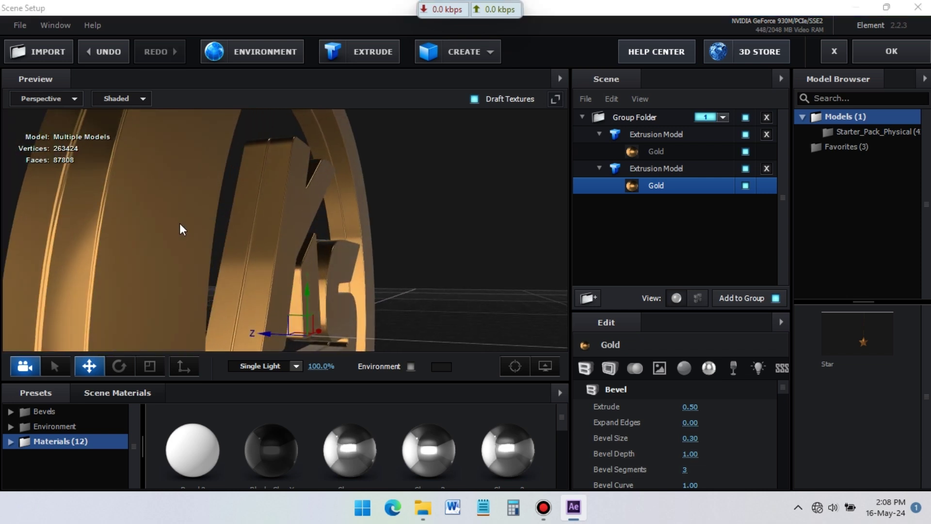
pyautogui.click(691, 439)
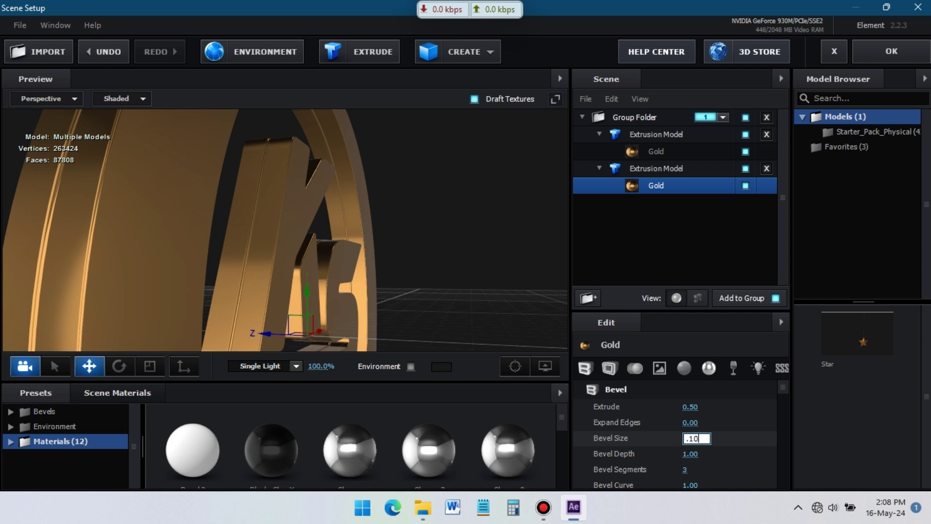
pyautogui.press('Return')
pyautogui.moveTo(208, 270); pyautogui.dragTo(242, 273)
# Undo the Bevel Depth change on the first extrusion model's Gold material and set its Bevel Curve to 0.
pyautogui.click(651, 157)
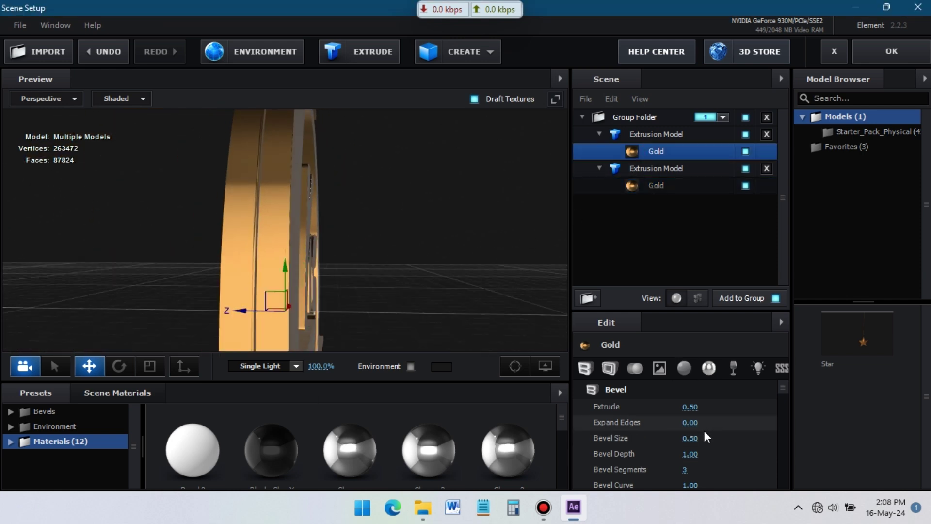
pyautogui.scroll(-1, 706, 437)
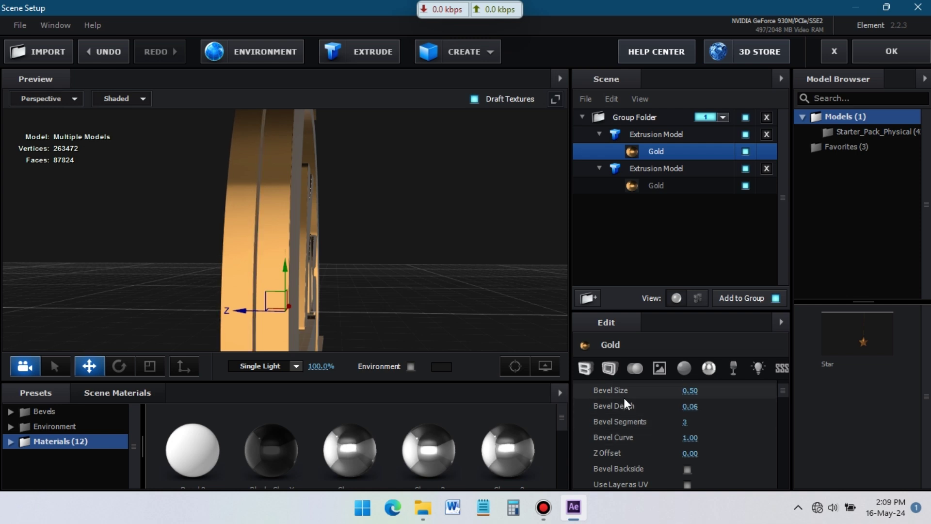
pyautogui.hotkey('ctrl', 'z')
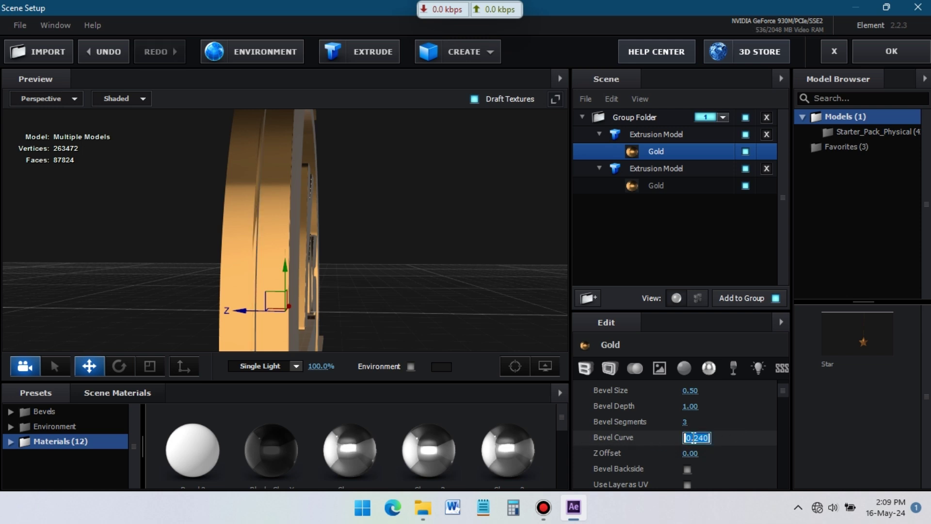
pyautogui.write('0')
pyautogui.press('Return')
pyautogui.moveTo(307, 218); pyautogui.dragTo(380, 195)
# Replace the duplicated model's Gold material with the GoldX preset and load Custom Layer 2 [Pattern 1_NRM.png] as its Normal Bump texture.
pyautogui.click(679, 187)
pyautogui.scroll(-3, 691, 439)
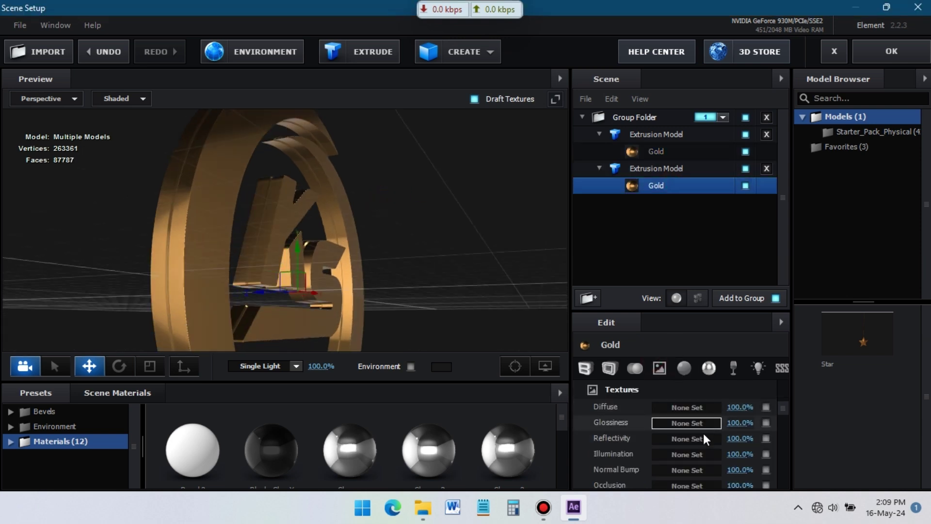
pyautogui.click(687, 470)
pyautogui.click(682, 243)
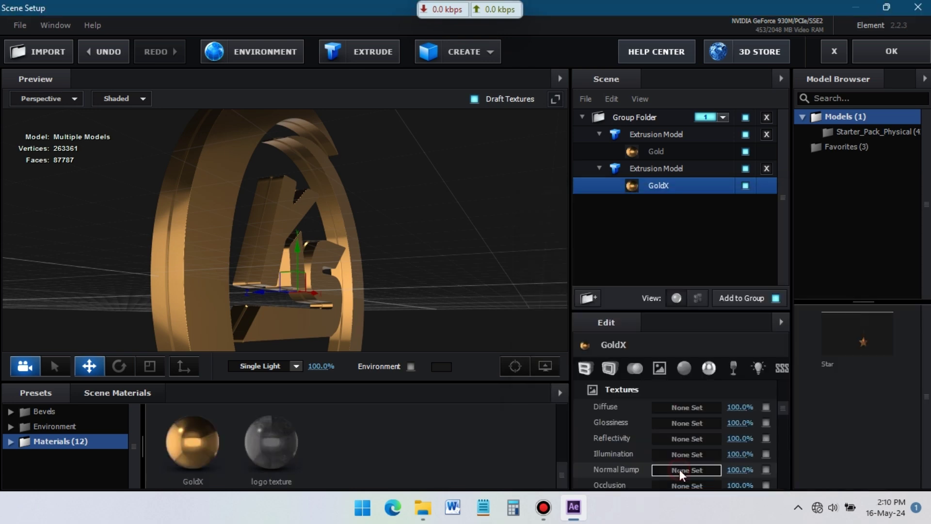
pyautogui.click(681, 473)
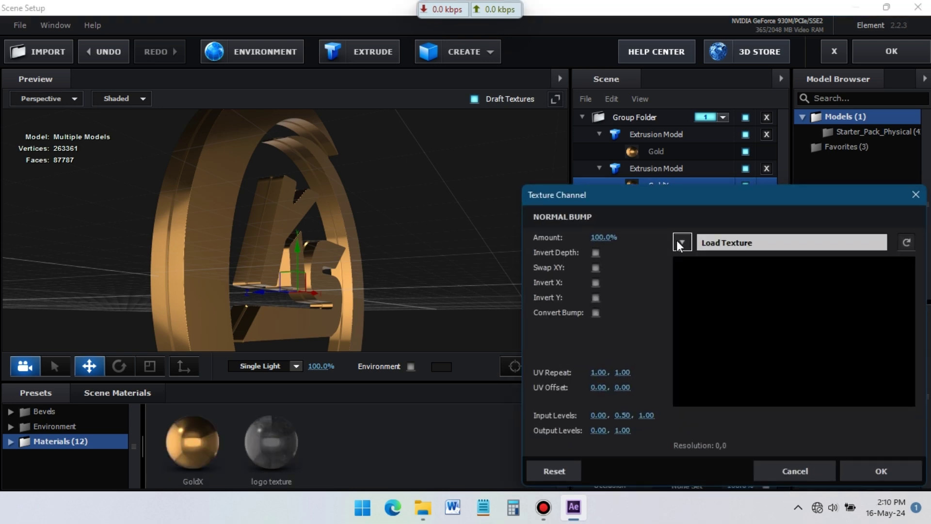
pyautogui.click(677, 242)
pyautogui.click(699, 281)
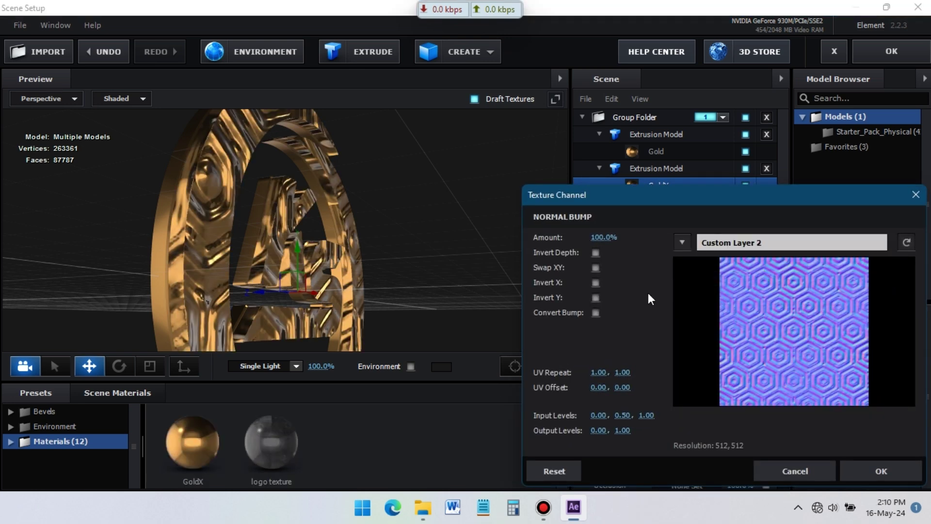
# Set the Normal Bump texture's UV Repeat to 10.00 by 10.00 and accept the texture settings.
pyautogui.click(637, 352)
pyautogui.click(629, 372)
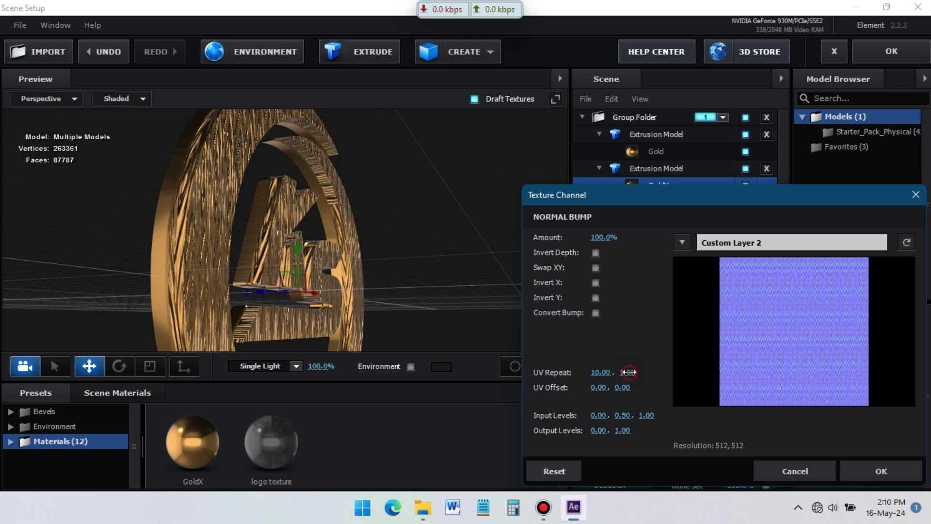
pyautogui.press('Return')
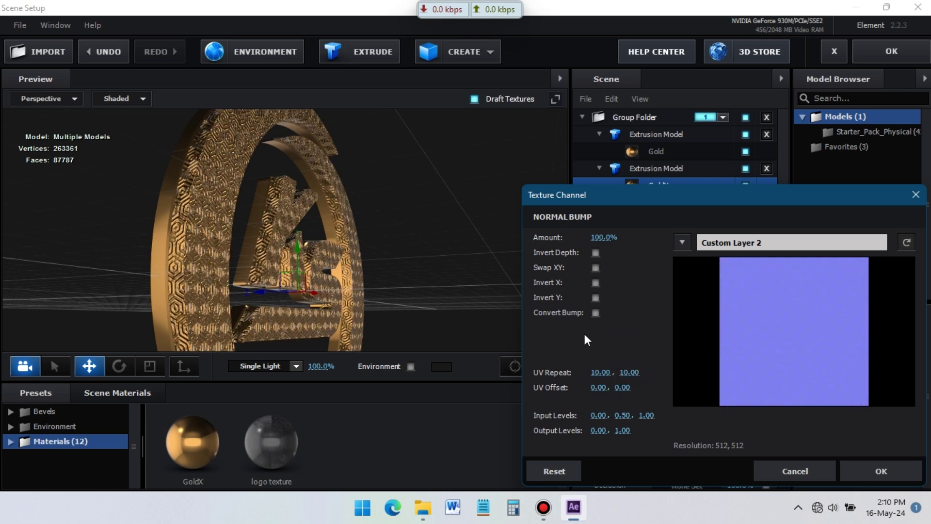
pyautogui.click(882, 471)
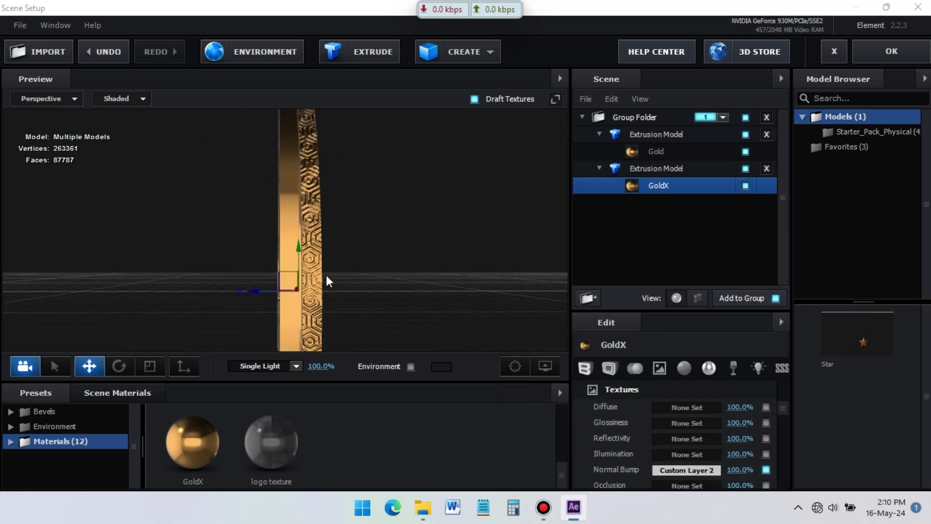
# Try a Normal Bump UV Repeat of 9.00 by 9.00 on the GoldX material and settle on 12.00 by 12.00.
pyautogui.moveTo(330, 275); pyautogui.dragTo(341, 272)
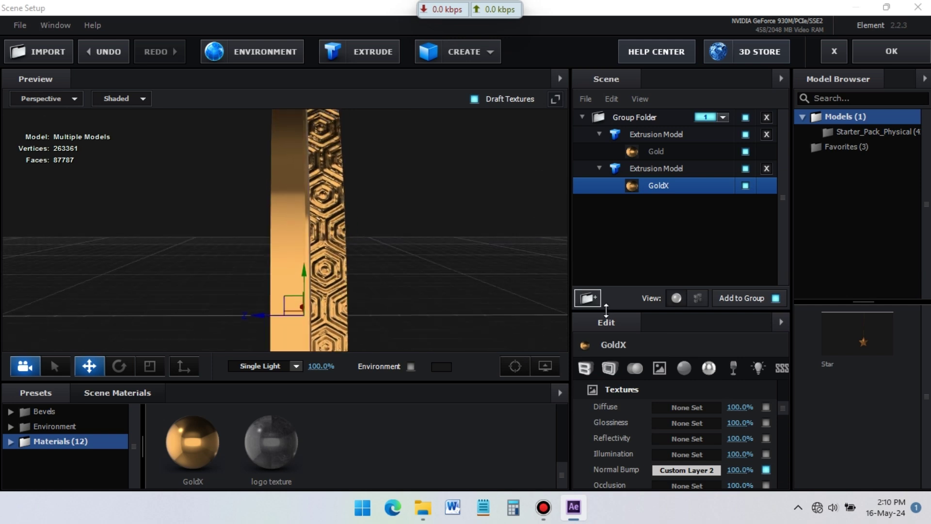
pyautogui.click(695, 470)
pyautogui.click(595, 372)
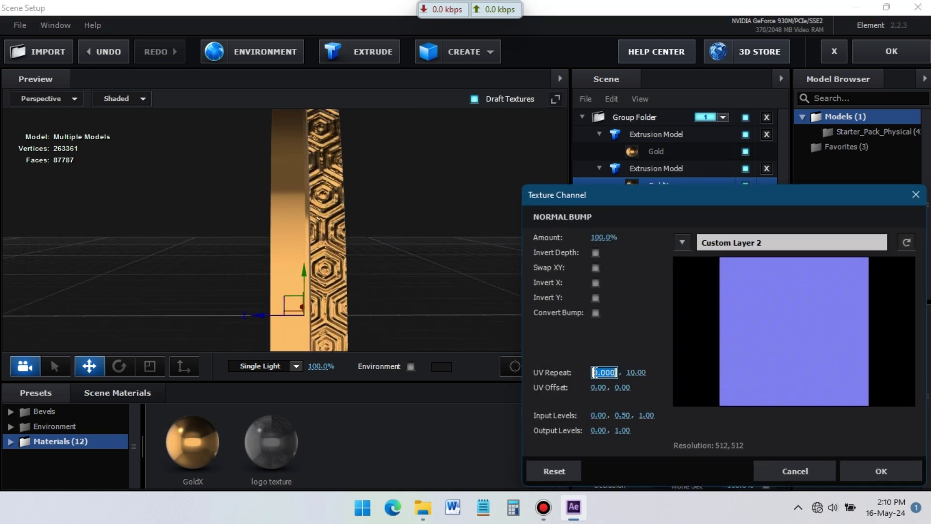
pyautogui.click(636, 373)
pyautogui.write('9')
pyautogui.click(623, 341)
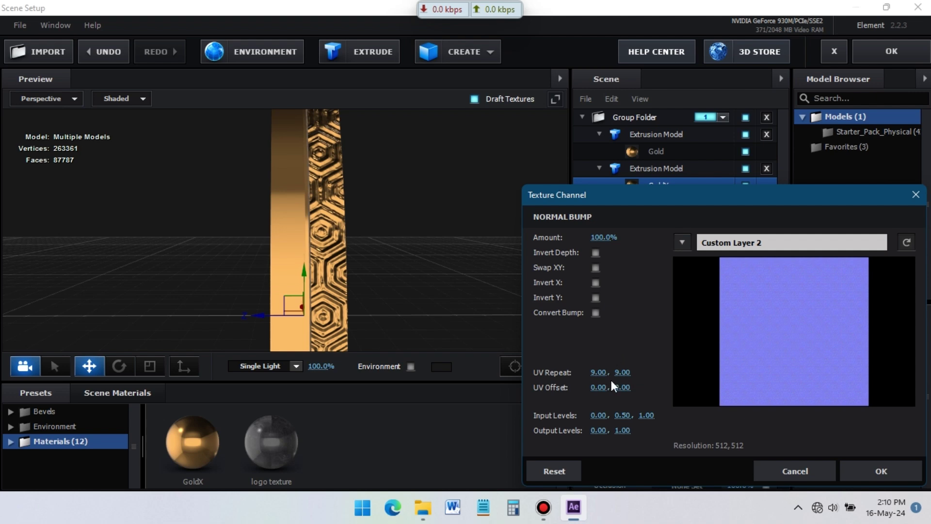
pyautogui.click(631, 372)
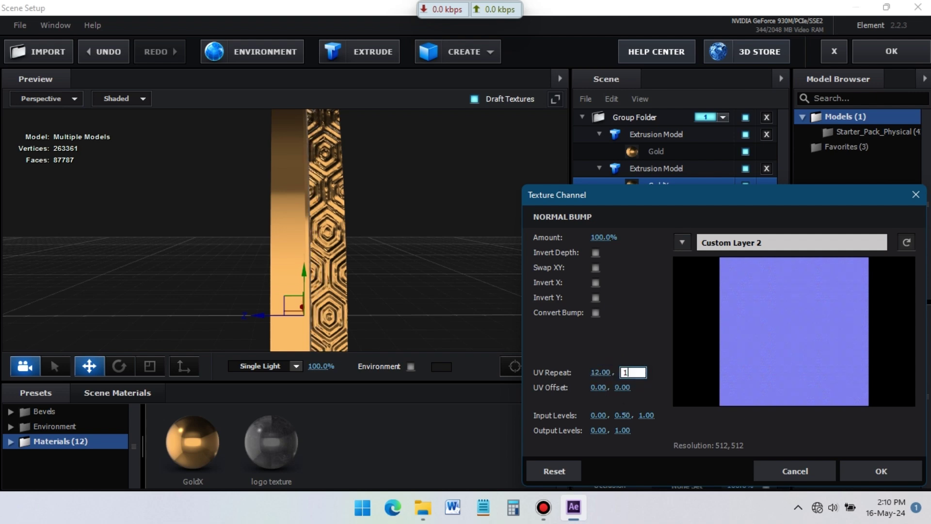
pyautogui.write('12')
pyautogui.press('Return')
pyautogui.click(877, 471)
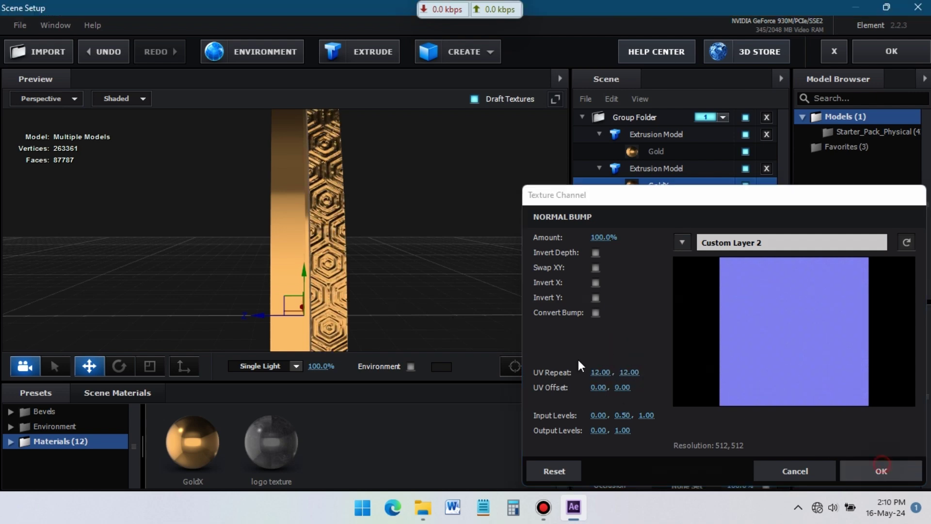
# Load Custom Layer 3 [Pattern 1_OCC.png] as the GoldX material's Occlusion texture with a UV Repeat of 12 by 12.
pyautogui.moveTo(310, 213); pyautogui.dragTo(296, 238)
pyautogui.click(689, 487)
pyautogui.click(683, 243)
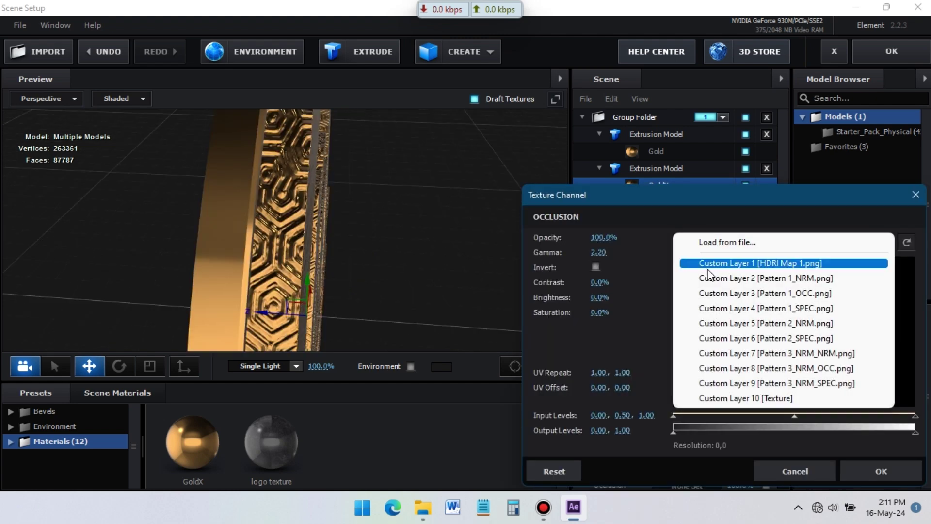
pyautogui.click(766, 294)
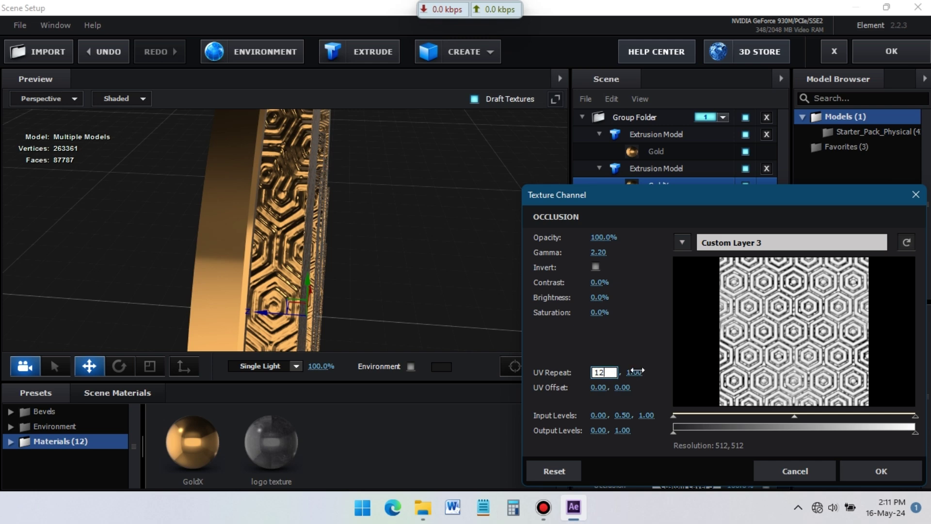
pyautogui.press('Tab')
pyautogui.write('12')
pyautogui.press('Return')
pyautogui.click(868, 471)
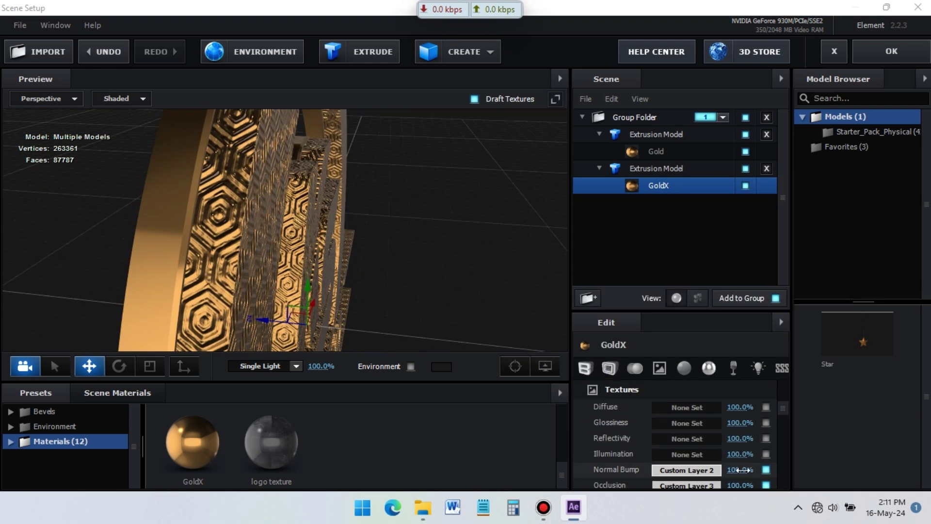
# Try adjusting the GoldX material's Normal Bump strength and set it back to 100%.
pyautogui.moveTo(738, 470); pyautogui.dragTo(741, 474)
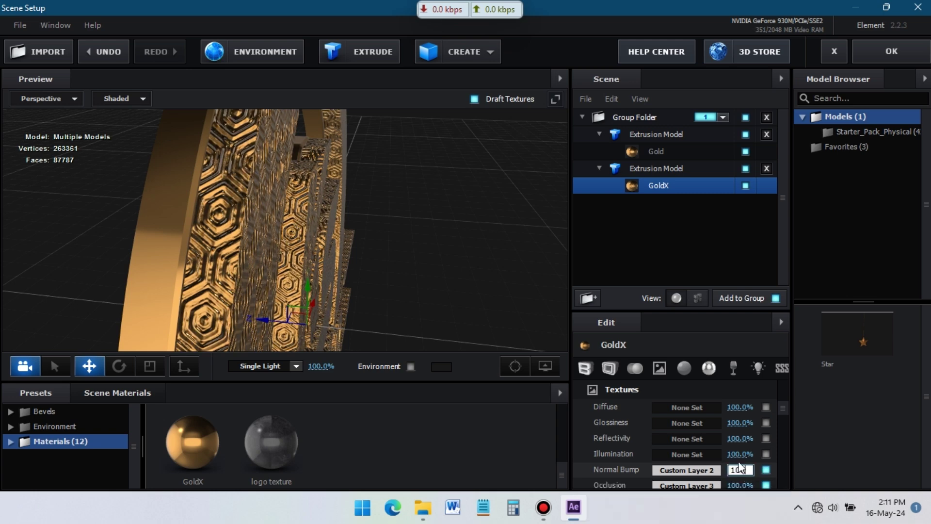
pyautogui.click(641, 471)
pyautogui.scroll(-3, 734, 481)
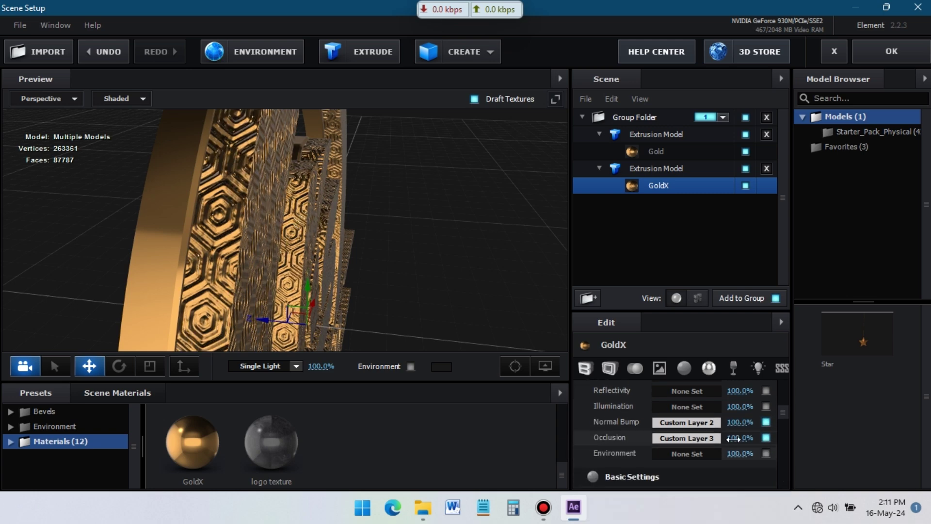
pyautogui.scroll(-3, 270, 221)
pyautogui.moveTo(264, 214); pyautogui.dragTo(238, 196)
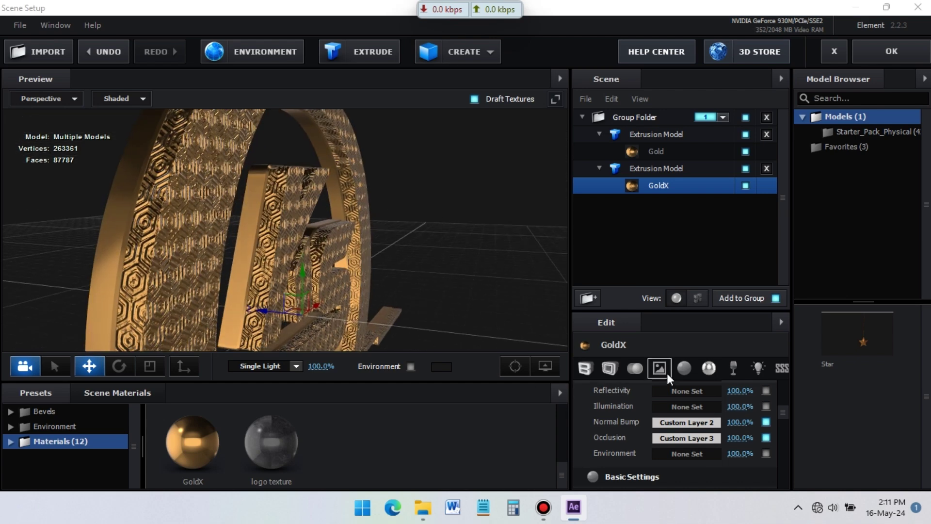
# Set the GoldX material's Reflectivity color to orange-gold FFB352.
pyautogui.scroll(-6, 688, 422)
pyautogui.click(694, 431)
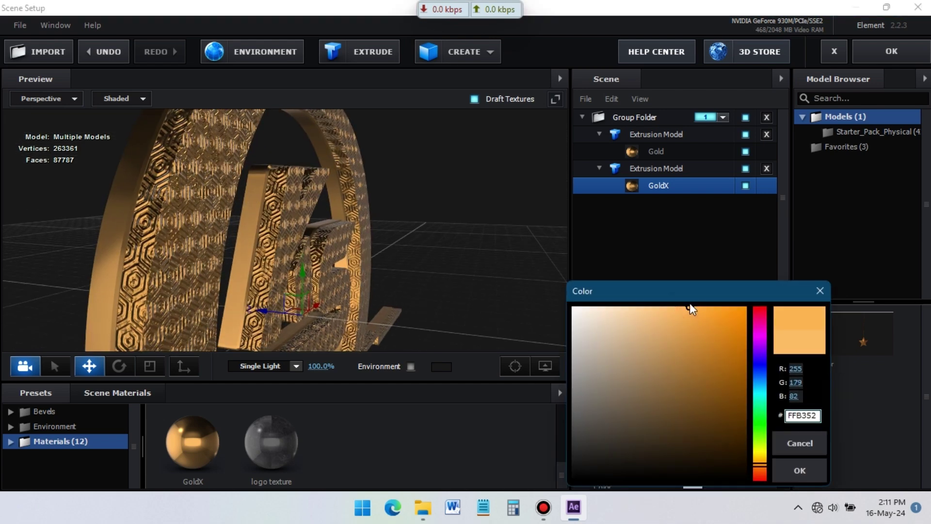
pyautogui.click(799, 469)
pyautogui.moveTo(345, 188); pyautogui.dragTo(342, 226)
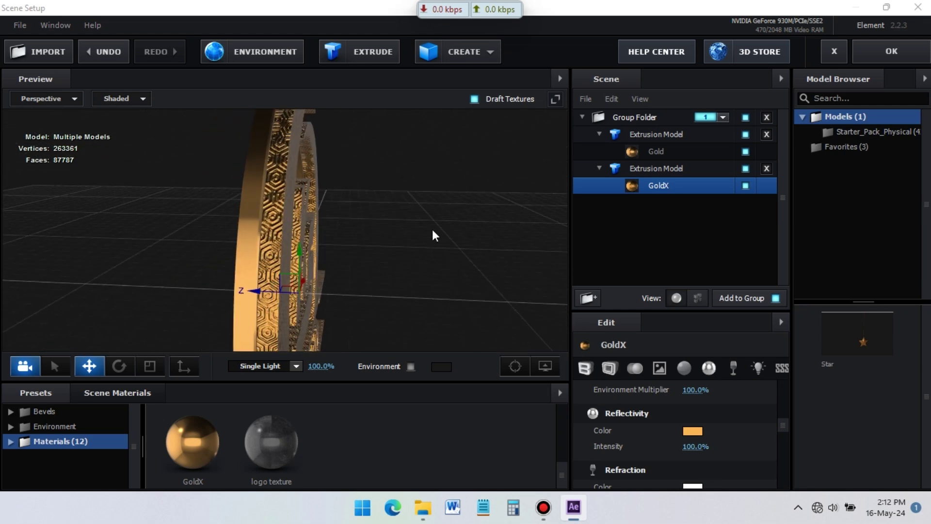
# Duplicate the GoldX extrusion model and shift the copy slightly backward along the Z axis.
pyautogui.click(653, 168)
pyautogui.rightClick(650, 169)
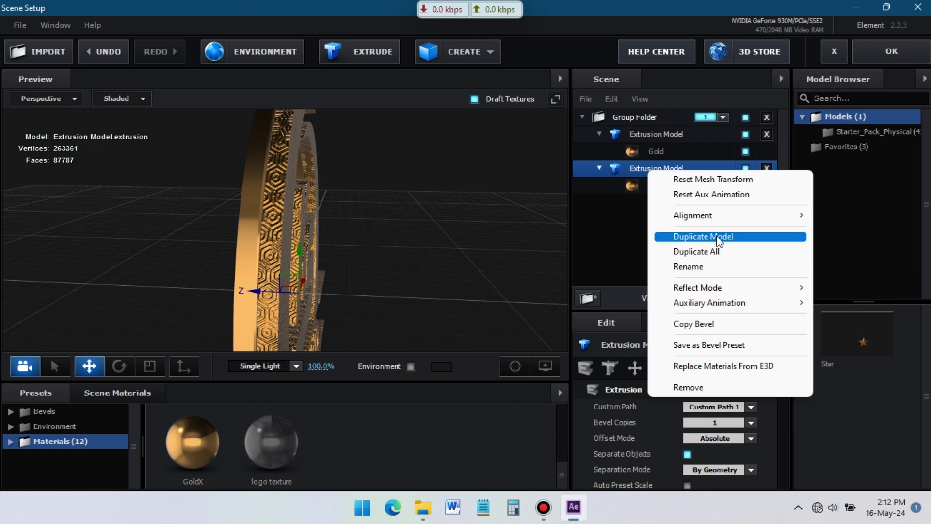
pyautogui.click(718, 237)
# Apply the plain white Bevel 3 material preset to the third extrusion model's material.
pyautogui.click(665, 220)
pyautogui.scroll(5, 175, 447)
pyautogui.moveTo(181, 449); pyautogui.dragTo(670, 218)
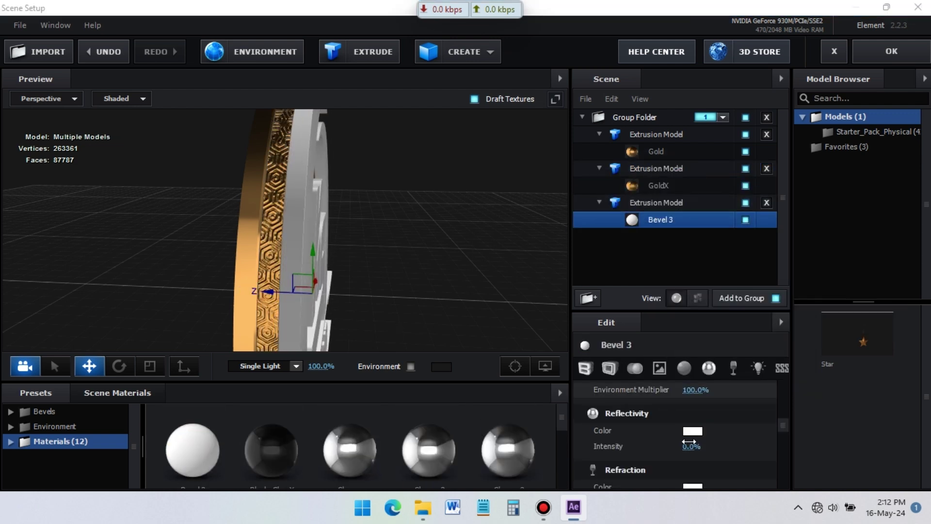
# Set the Bevel 3 material's Reflectivity color to orange-gold FFB540.
pyautogui.click(693, 431)
pyautogui.click(759, 464)
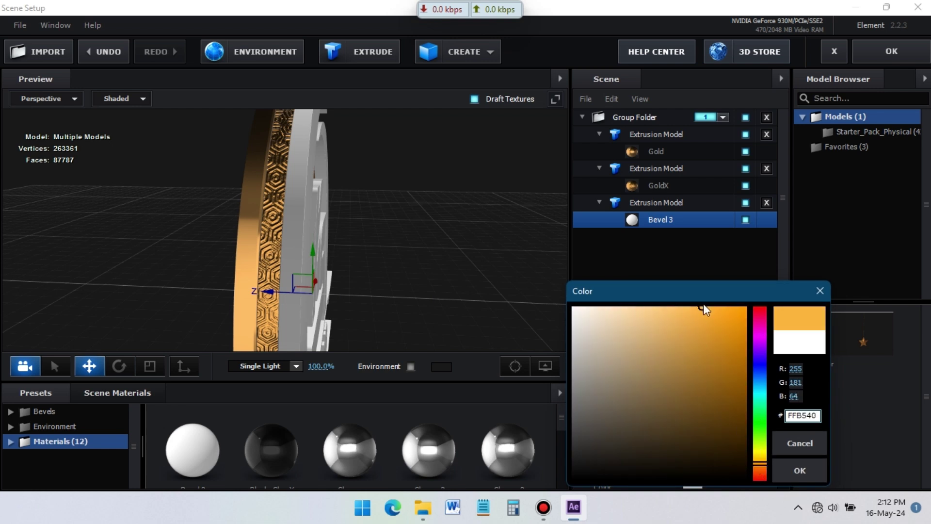
pyautogui.click(800, 470)
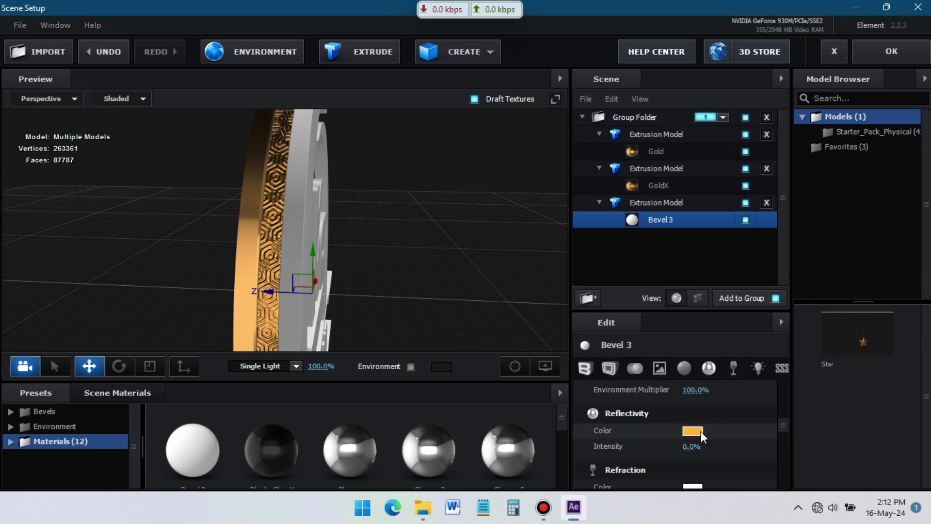
pyautogui.scroll(-2, 731, 435)
pyautogui.click(693, 396)
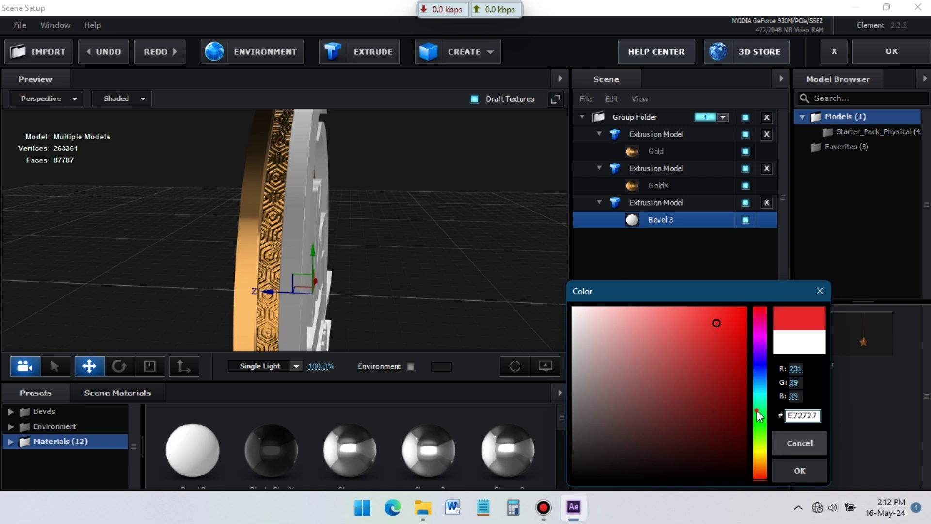
pyautogui.click(795, 442)
pyautogui.scroll(5, 732, 424)
pyautogui.scroll(-2, 718, 425)
pyautogui.click(692, 475)
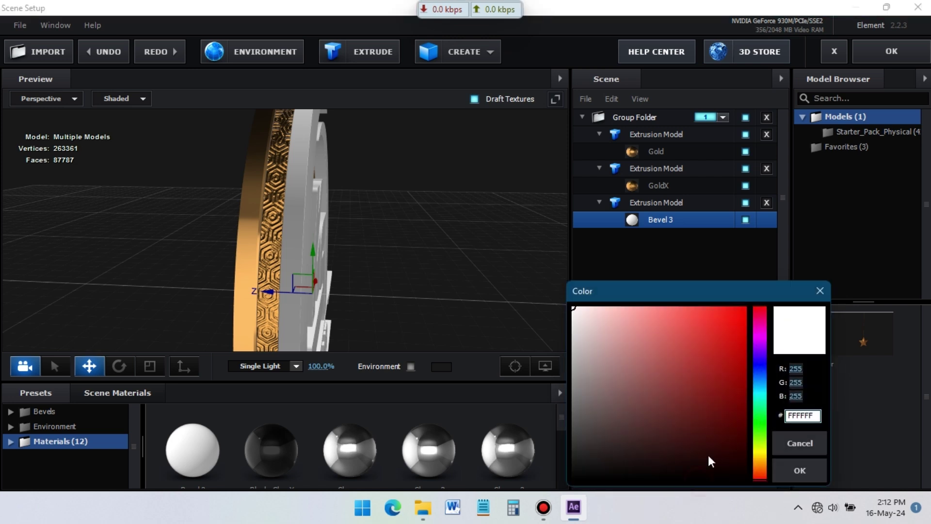
pyautogui.click(760, 462)
pyautogui.click(820, 291)
pyautogui.scroll(3, 717, 412)
# Set the Bevel 3 material's Diffuse Color to orange-gold FFB347.
pyautogui.click(695, 402)
pyautogui.click(735, 353)
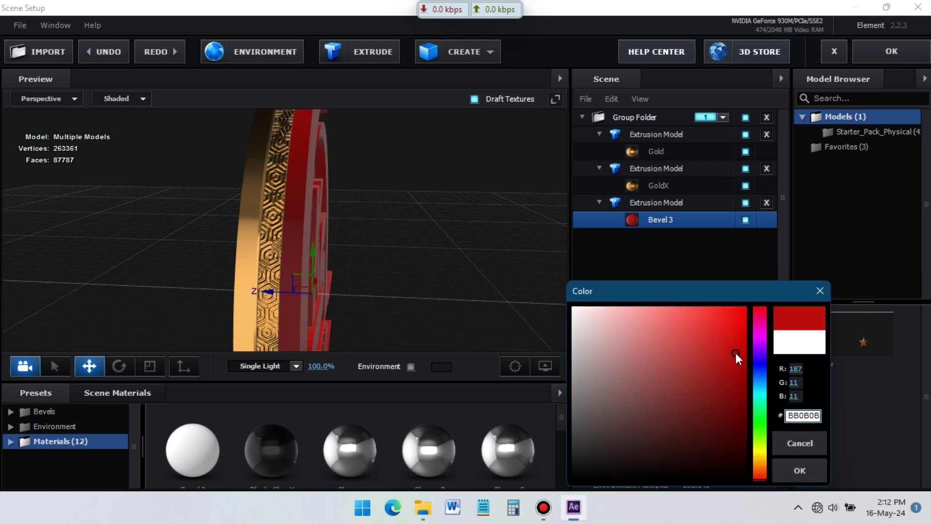
pyautogui.click(761, 460)
pyautogui.click(760, 463)
pyautogui.click(697, 307)
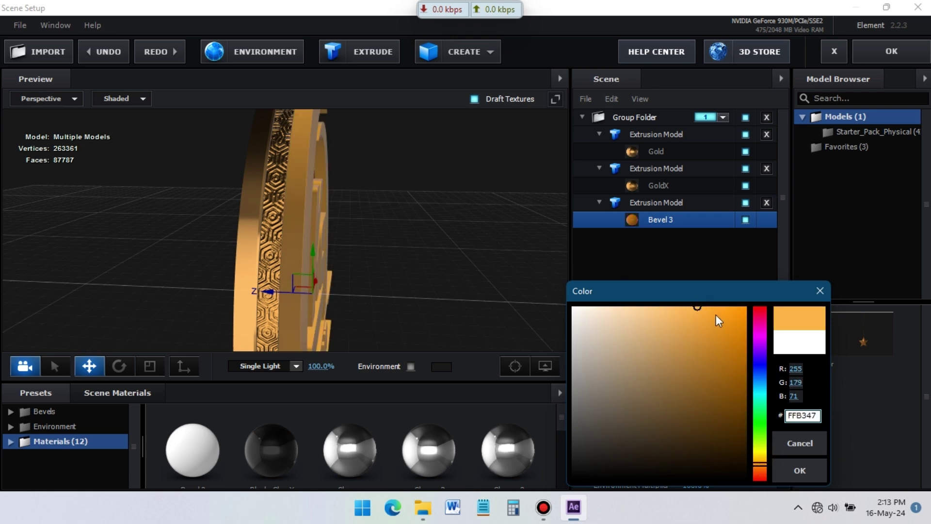
pyautogui.click(800, 469)
pyautogui.moveTo(277, 199); pyautogui.dragTo(414, 238)
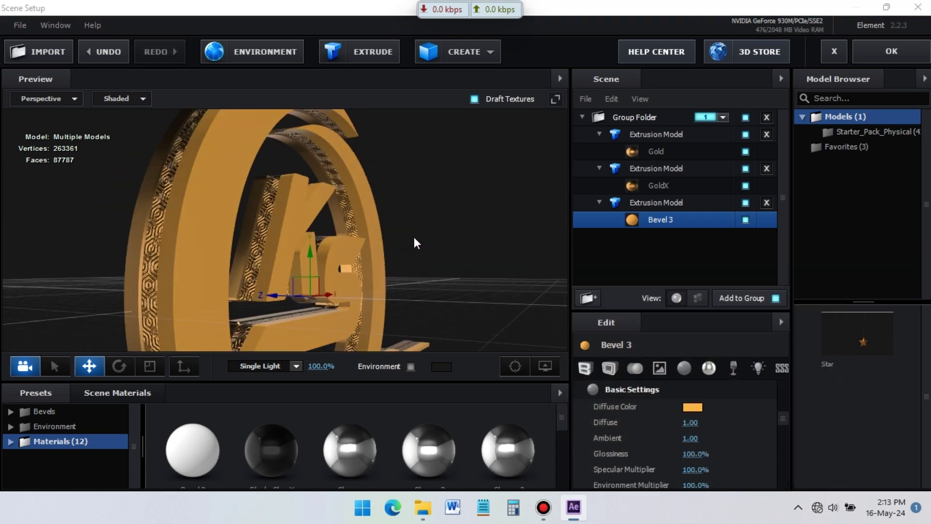
pyautogui.scroll(-3, 711, 458)
pyautogui.click(693, 424)
pyautogui.click(758, 455)
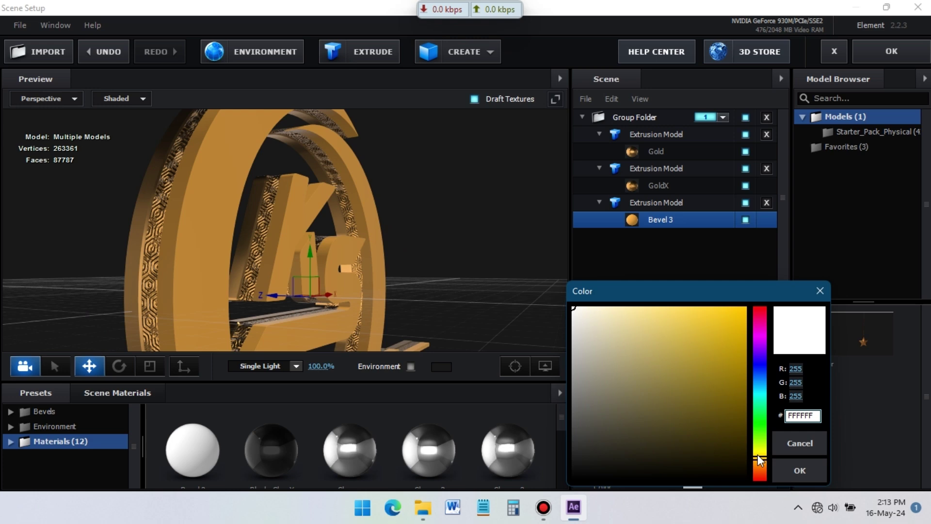
pyautogui.click(808, 452)
# Remove the extrusion model with the Bevel 3 material and replace it with a duplicate of the GoldX extrusion model.
pyautogui.click(765, 202)
pyautogui.rightClick(648, 169)
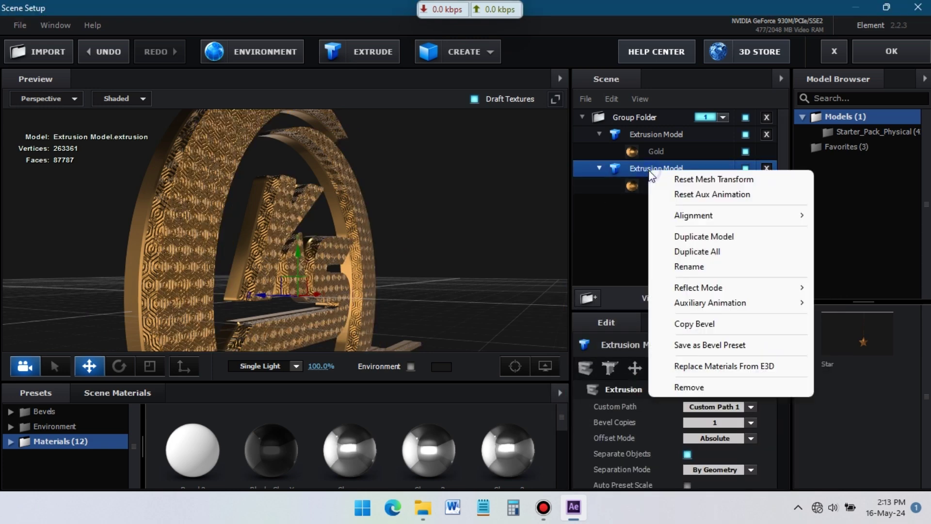
pyautogui.click(689, 235)
pyautogui.click(659, 204)
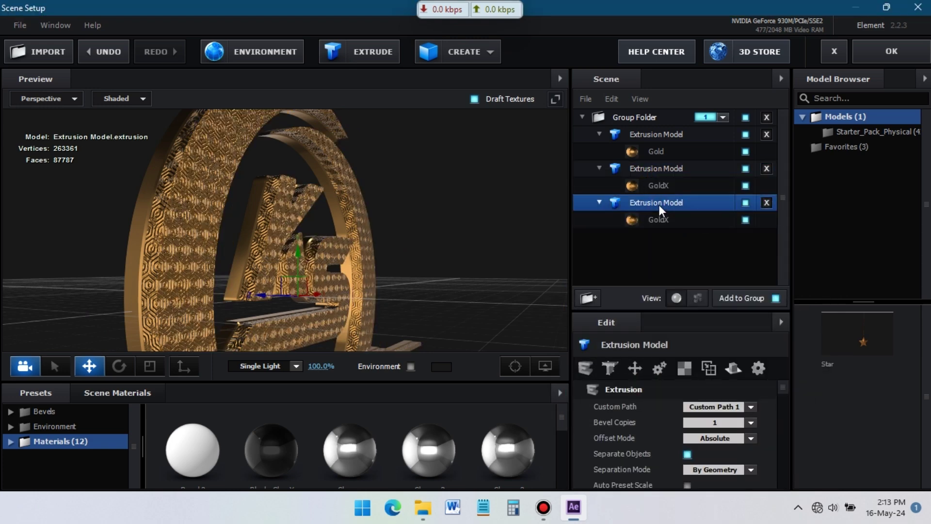
# Rename the duplicated extrusion model as Extrusion Model 3.
pyautogui.rightClick(657, 204)
pyautogui.click(696, 348)
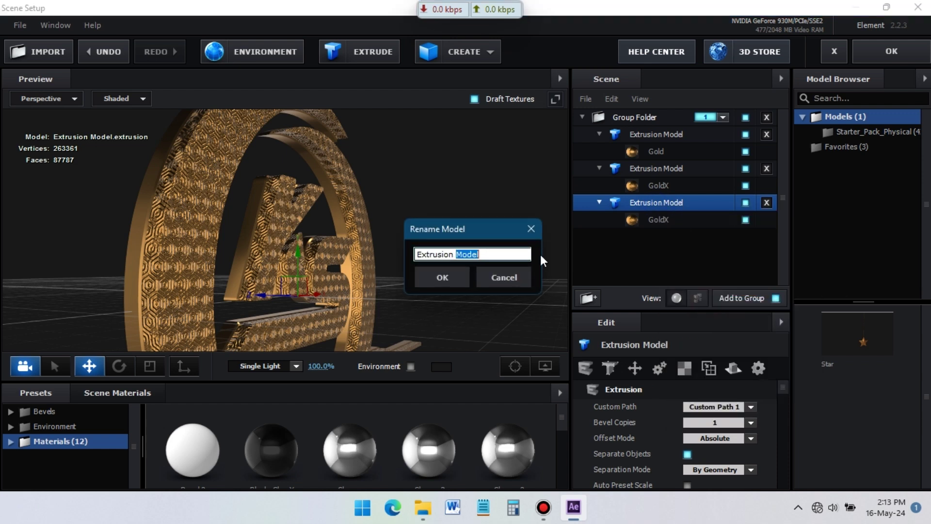
pyautogui.click(442, 278)
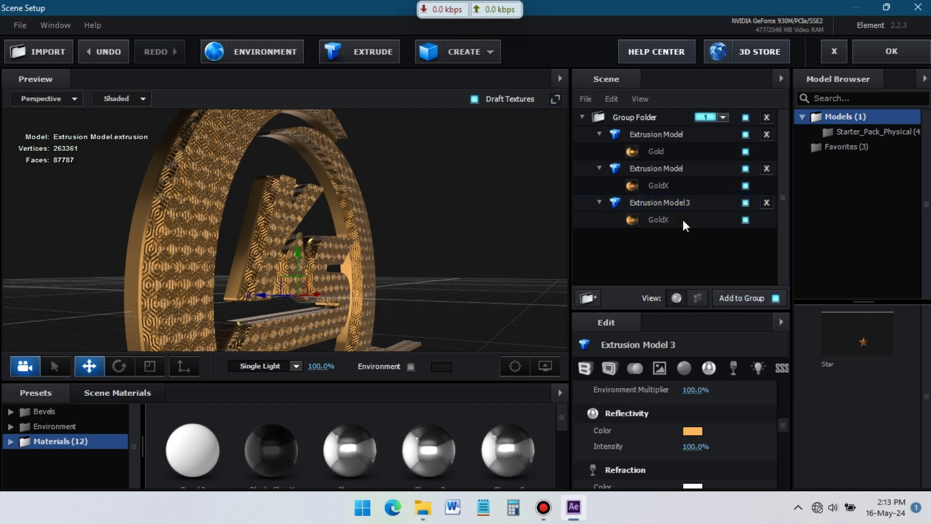
# Try Custom Layer 5 as the Normal Bump texture of Extrusion Model 3's GoldX material.
pyautogui.click(689, 431)
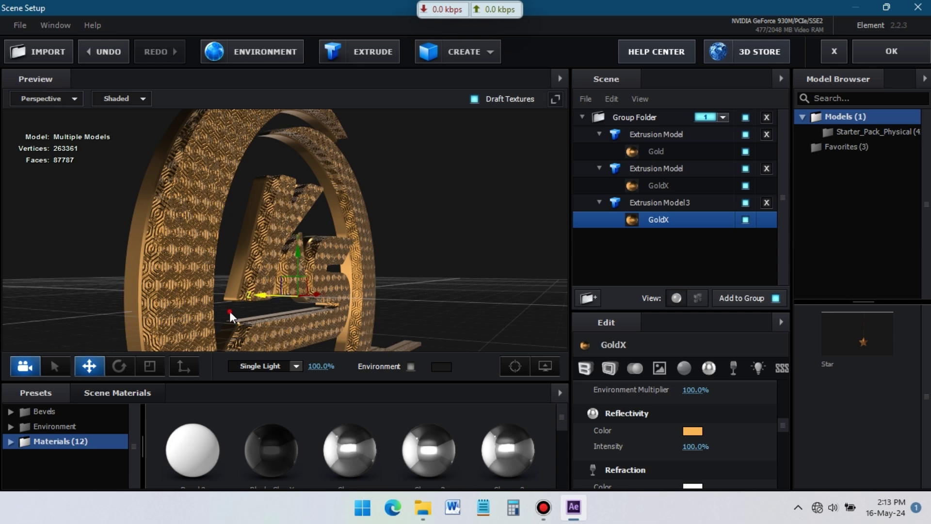
pyautogui.moveTo(229, 311); pyautogui.dragTo(278, 293)
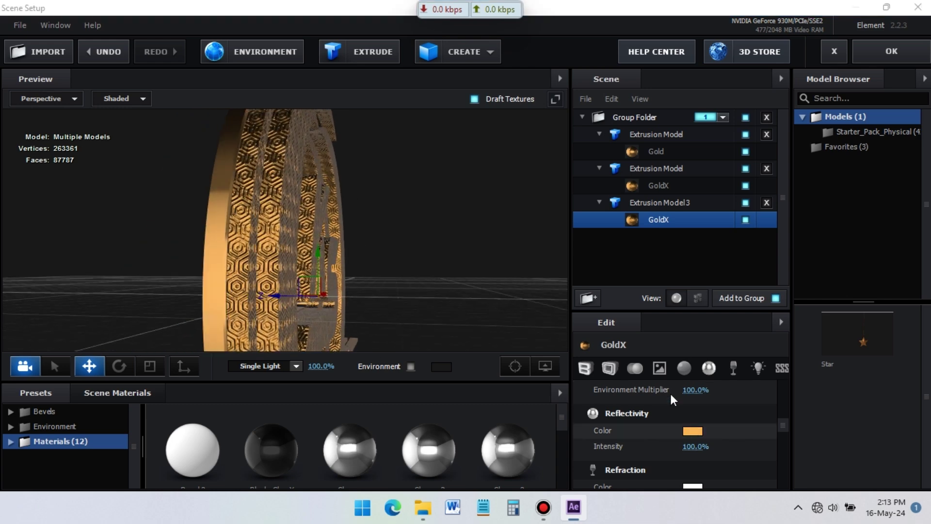
pyautogui.click(660, 370)
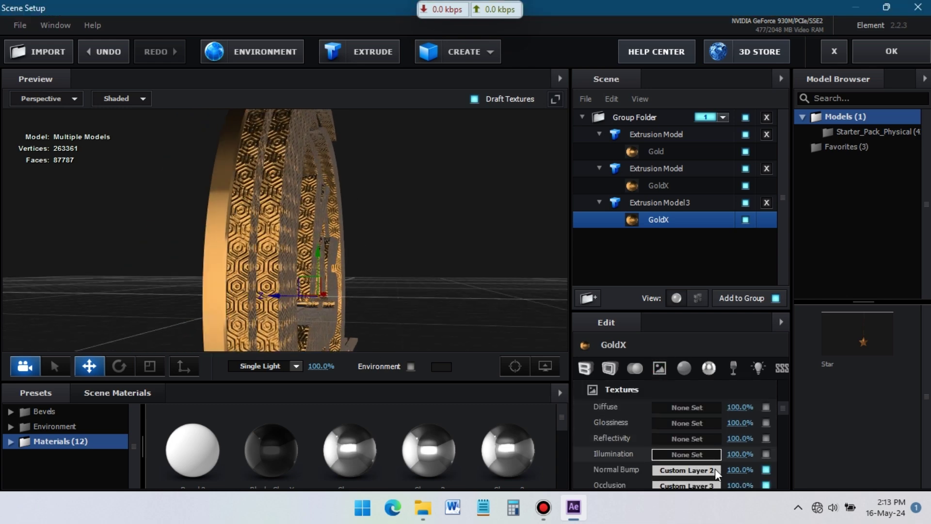
pyautogui.click(693, 468)
pyautogui.click(682, 242)
pyautogui.click(798, 326)
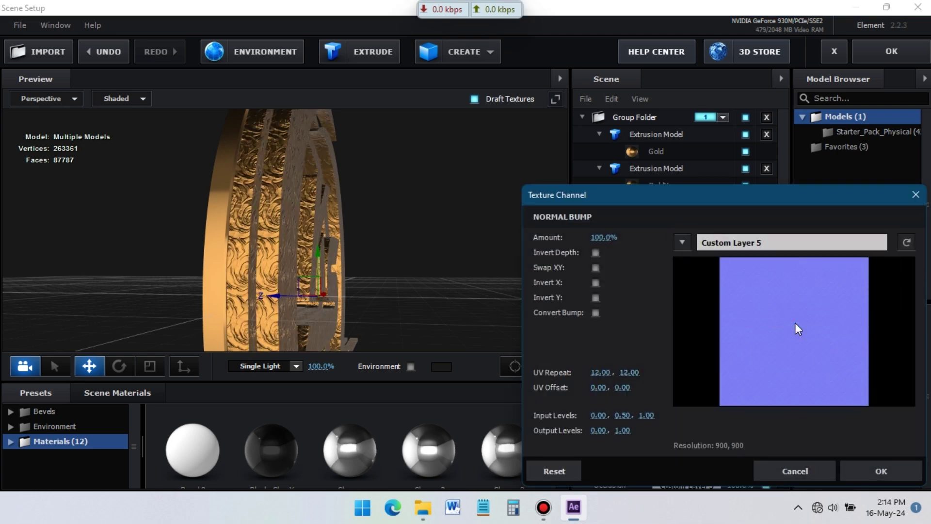
pyautogui.click(800, 470)
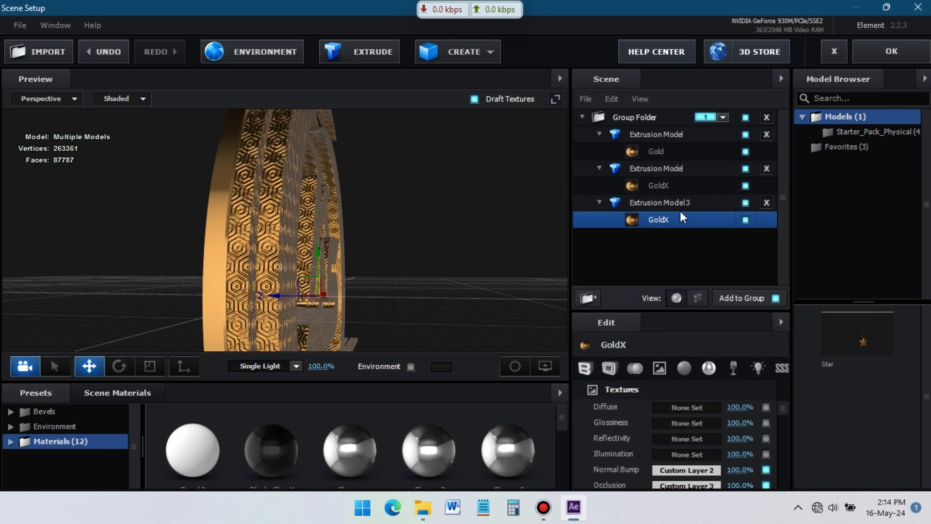
# Rename the GoldX material under Extrusion Model 3 as Gold3.
pyautogui.rightClick(668, 218)
pyautogui.click(698, 245)
pyautogui.click(433, 253)
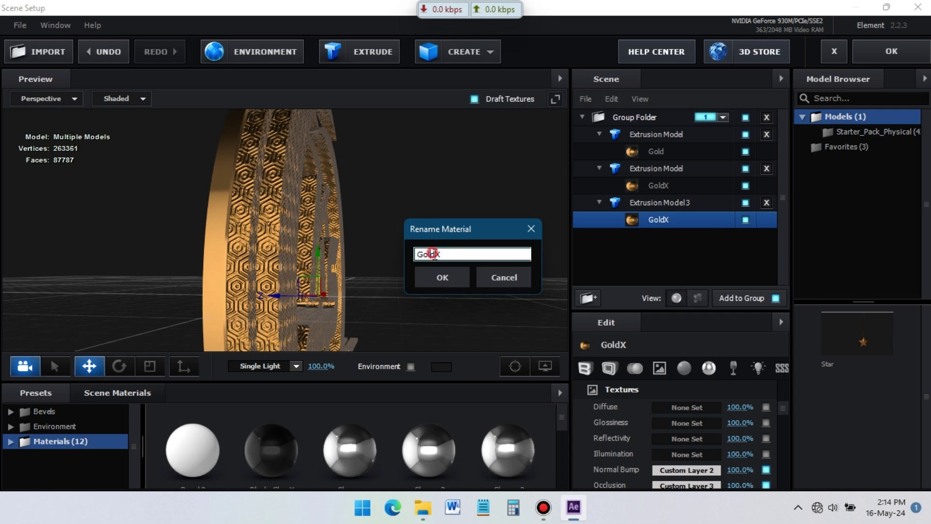
pyautogui.click(438, 253)
pyautogui.press('BackSpace')
pyautogui.write('3')
pyautogui.click(454, 281)
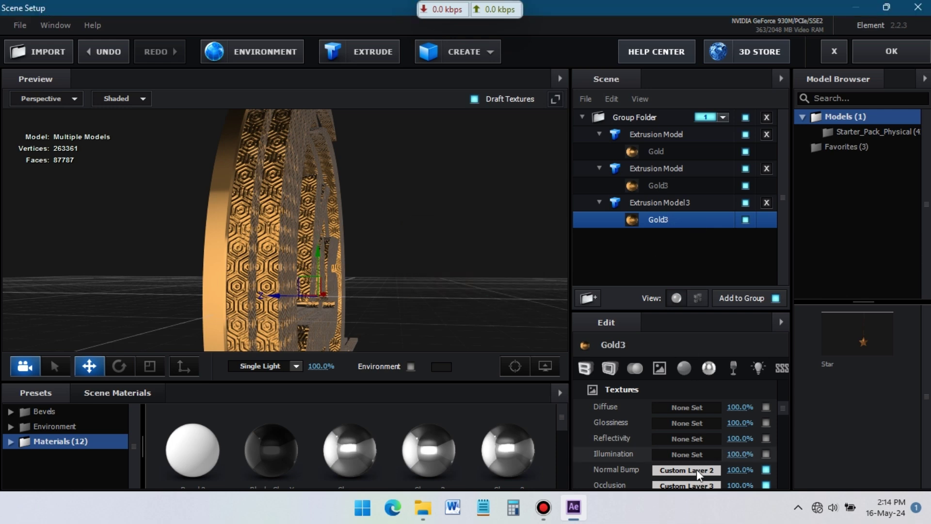
# Try Custom Layer 7 (Pattern 3_NRM_NRM.png) as the Gold3 material's Normal Bump texture.
pyautogui.click(696, 469)
pyautogui.click(685, 245)
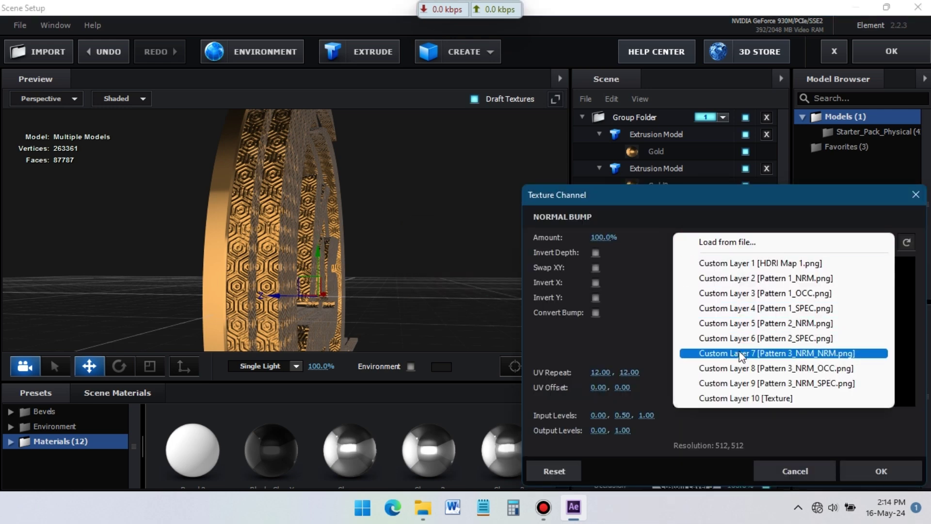
pyautogui.click(727, 353)
pyautogui.click(776, 471)
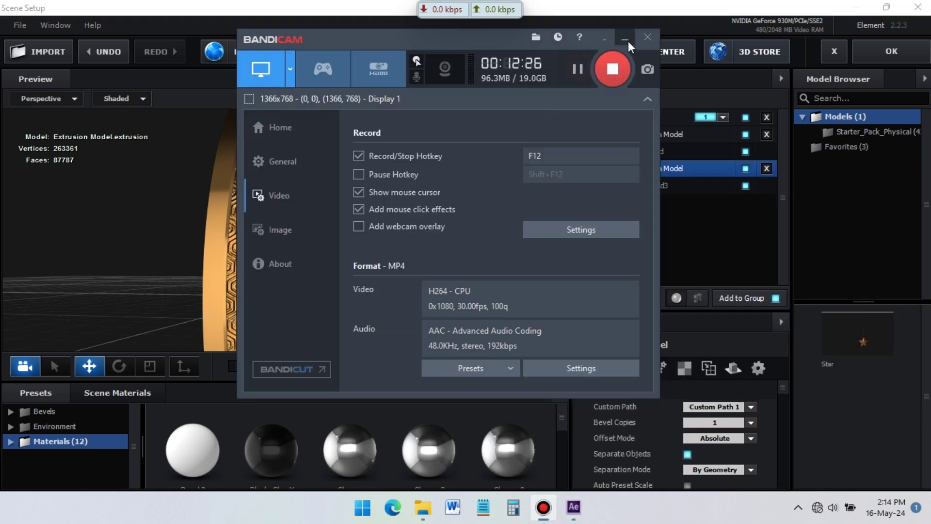
# Create a new extrusion model from Custom Path 1 and rename it Extrusion Model 3.
pyautogui.click(359, 52)
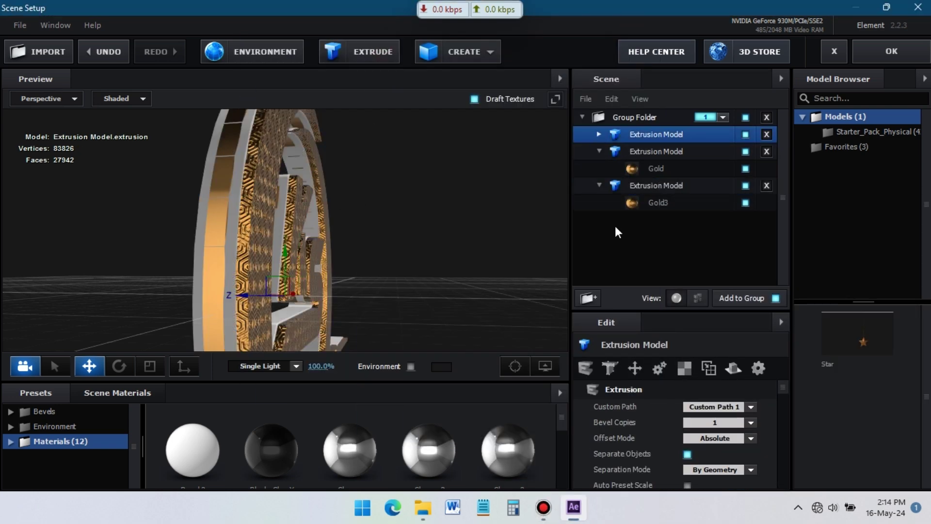
pyautogui.scroll(-3, 764, 443)
pyautogui.rightClick(651, 132)
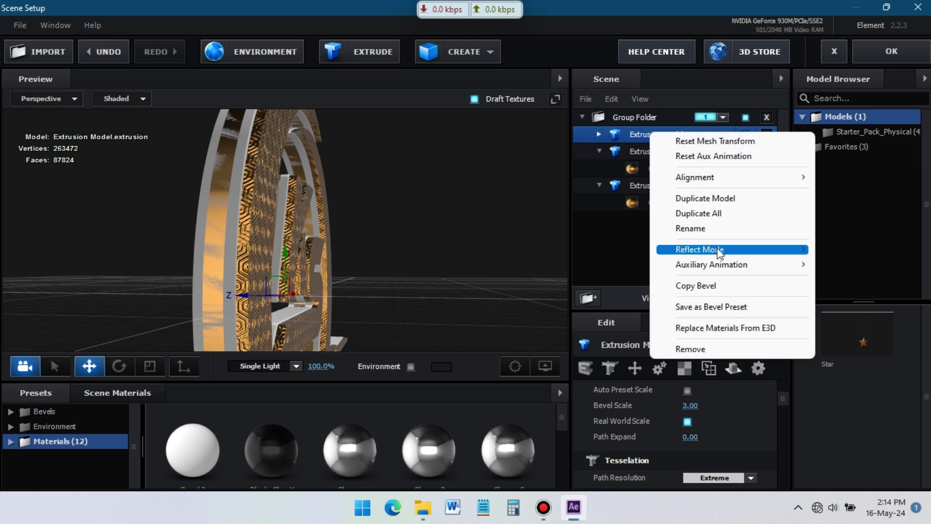
pyautogui.click(703, 227)
pyautogui.click(494, 254)
pyautogui.write('3')
pyautogui.click(461, 269)
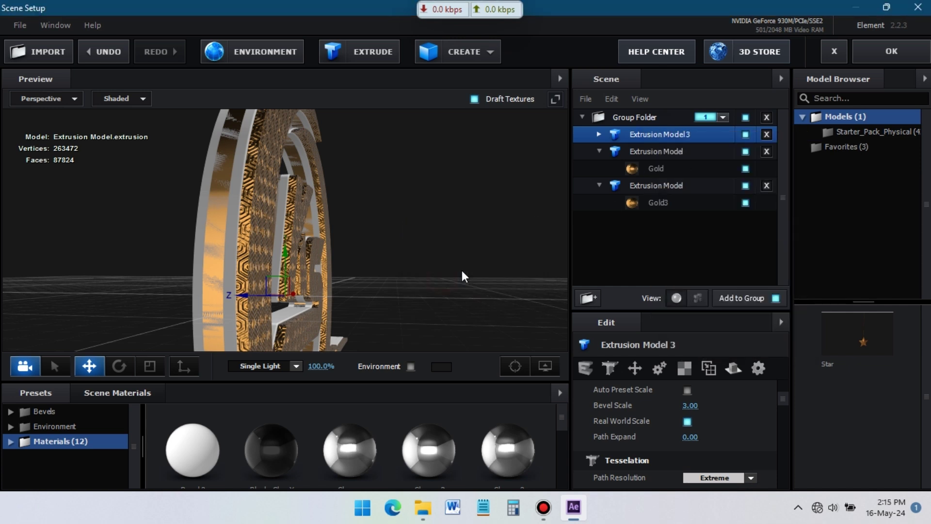
# Apply the GoldX material preset to the Bevel 1 material of Extrusion Model 3.
pyautogui.click(599, 134)
pyautogui.click(661, 151)
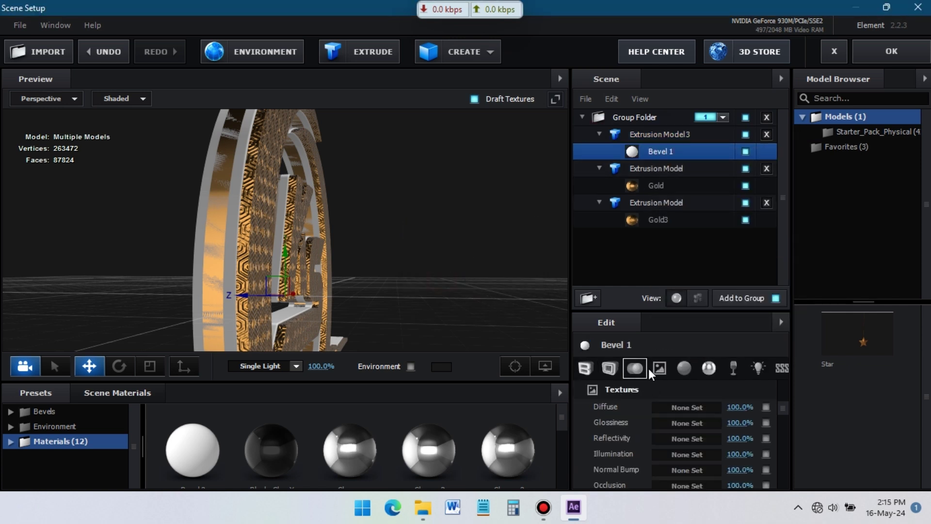
pyautogui.scroll(-5, 303, 449)
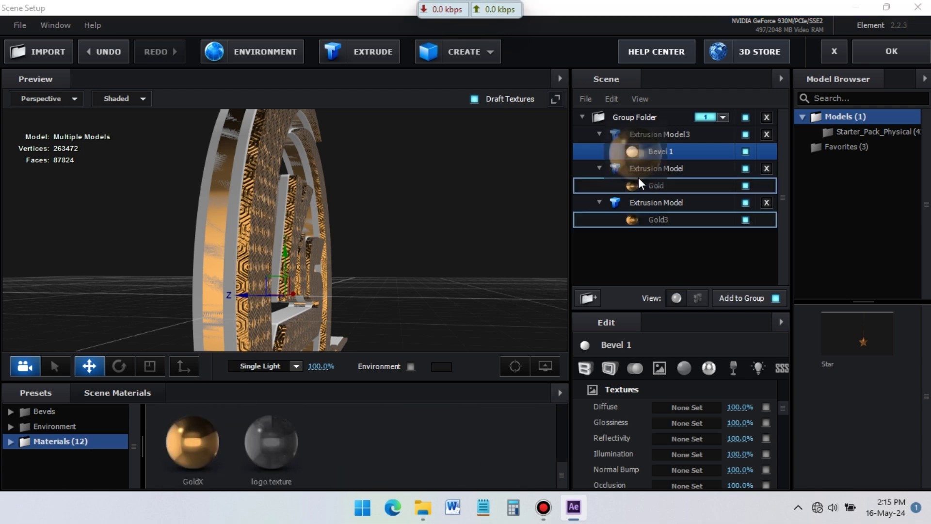
pyautogui.moveTo(661, 156); pyautogui.dragTo(660, 156)
# Set the GoldX material's Normal Bump texture to Custom Layer 5 (Pattern 2_NRM.png).
pyautogui.click(687, 470)
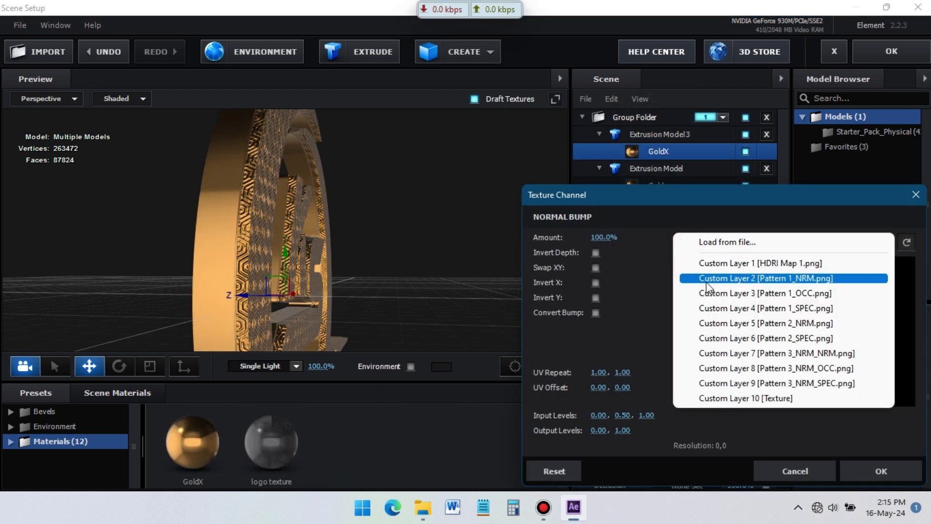
pyautogui.click(709, 276)
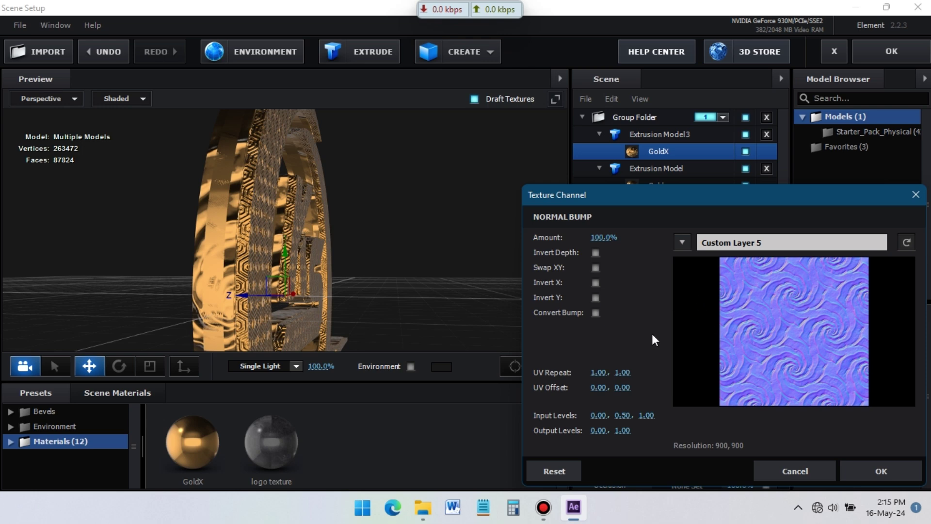
pyautogui.click(882, 471)
# Set the GoldX bevel's Extrude to 0.5 and its Bevel Size to 0.1.
pyautogui.click(586, 368)
pyautogui.click(694, 407)
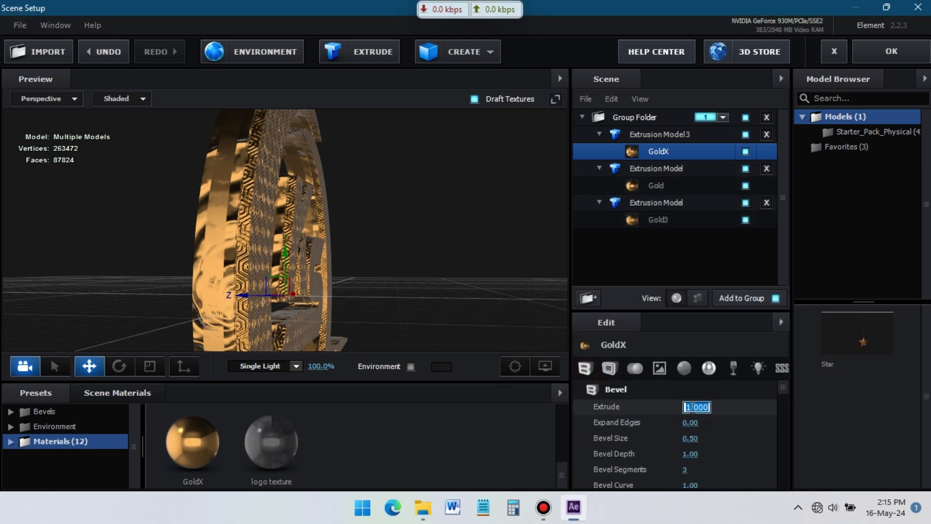
pyautogui.write('0.5')
pyautogui.press('Return')
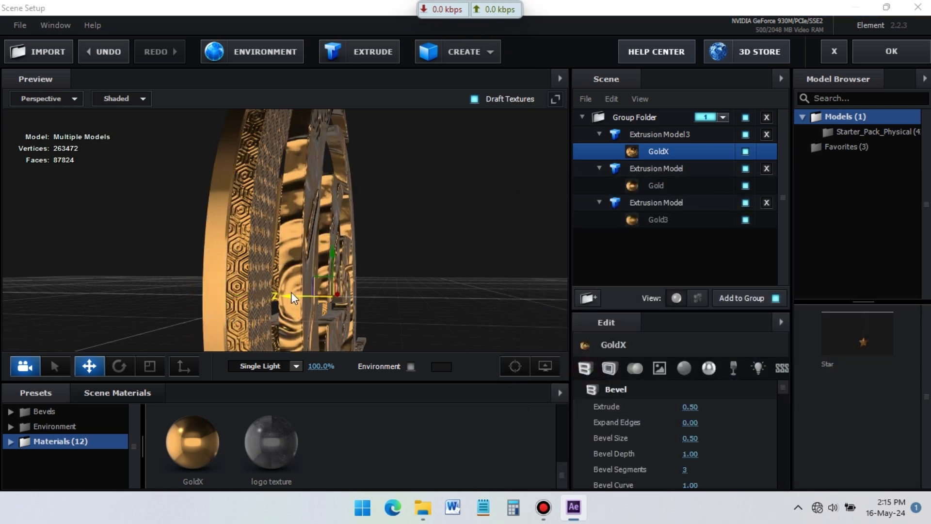
pyautogui.click(691, 438)
pyautogui.write('0.1')
pyautogui.press('Return')
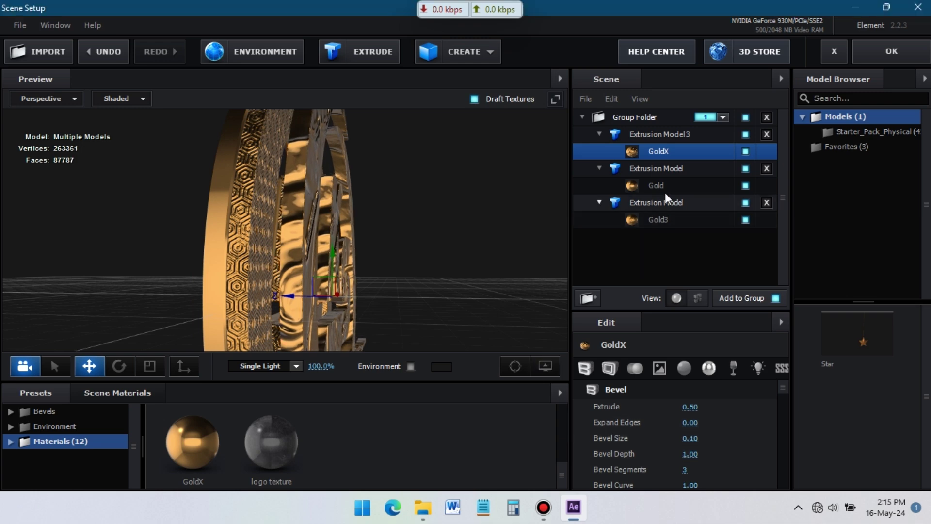
# Set the UV Repeat of the GoldX Normal Bump texture to 12 in both directions.
pyautogui.click(660, 368)
pyautogui.click(703, 470)
pyautogui.click(604, 372)
pyautogui.write('12')
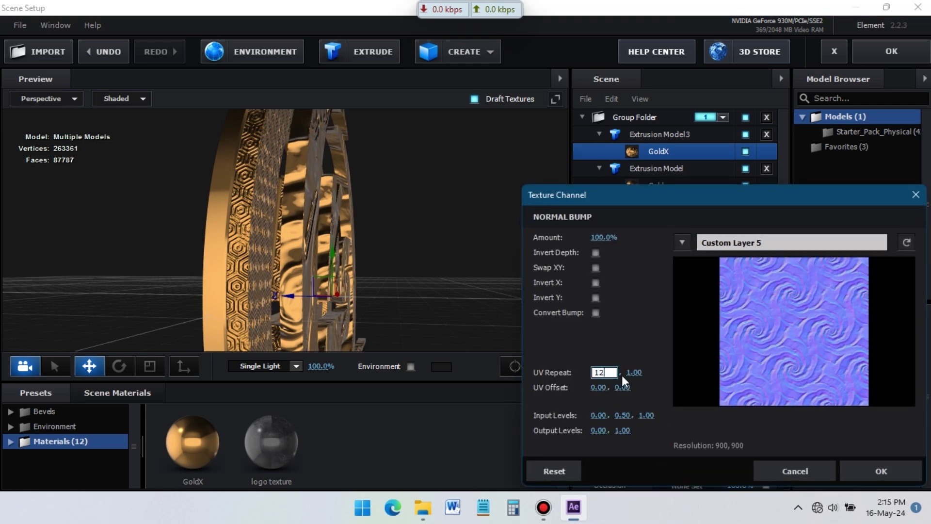
pyautogui.press('Tab')
pyautogui.write('12')
pyautogui.press('Return')
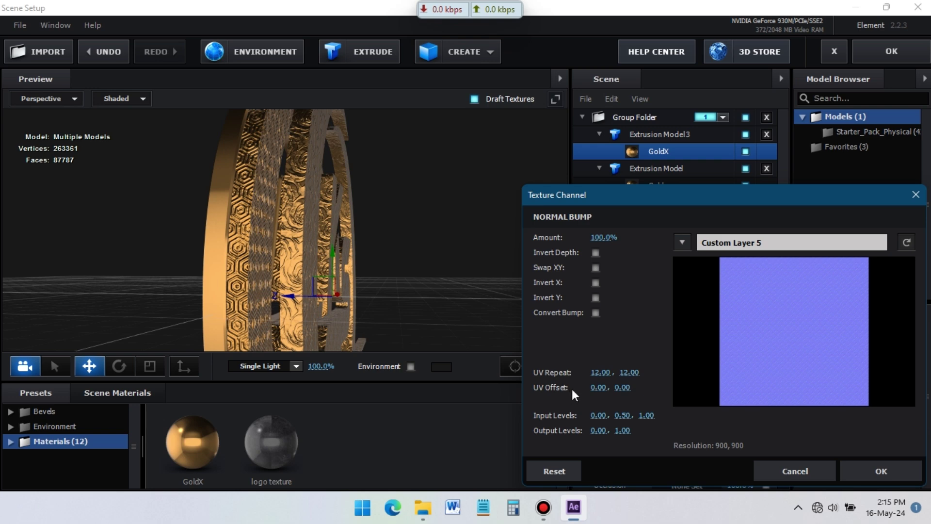
pyautogui.click(857, 467)
# Set the GoldX Normal Bump texture's first UV Offset value to -0.12 and its UV Repeat to 15 in both directions.
pyautogui.moveTo(391, 245); pyautogui.dragTo(367, 321)
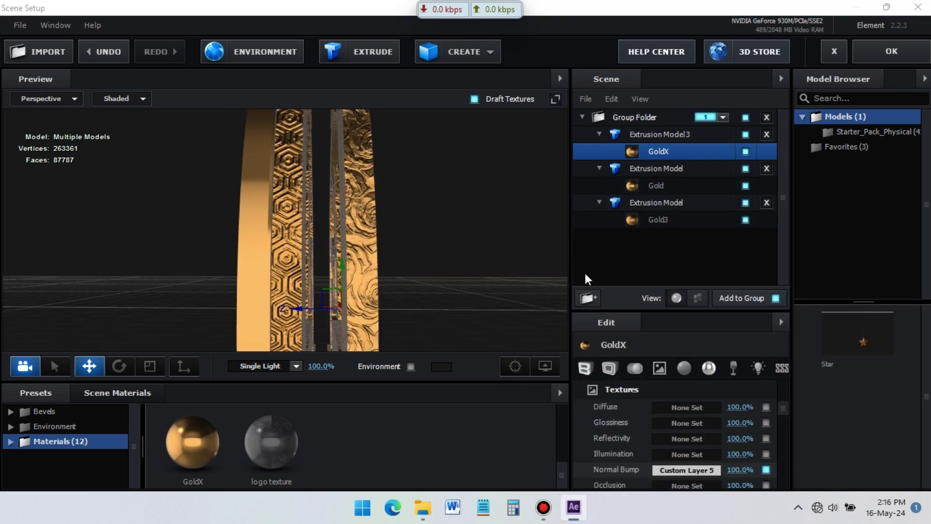
pyautogui.click(687, 470)
pyautogui.moveTo(597, 388); pyautogui.dragTo(593, 389)
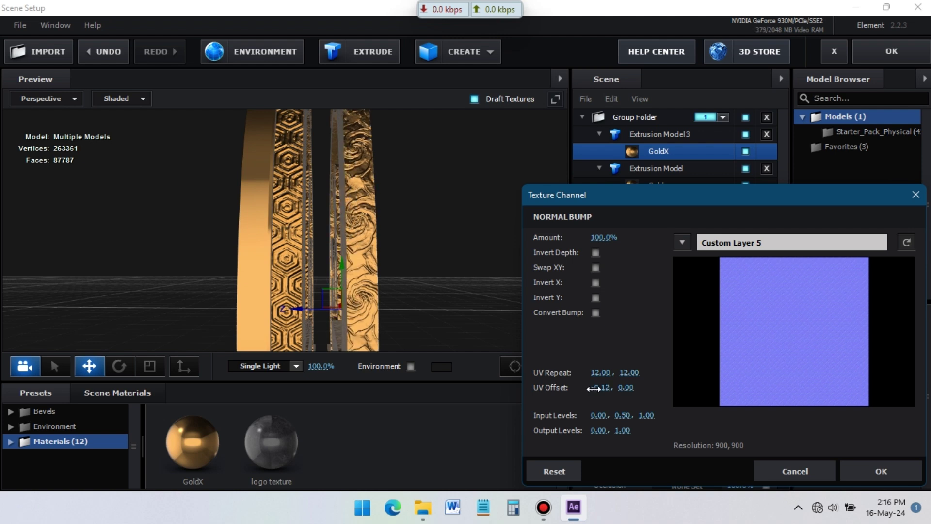
pyautogui.click(600, 372)
pyautogui.write('15')
pyautogui.press('Return')
pyautogui.click(629, 372)
pyautogui.write('15')
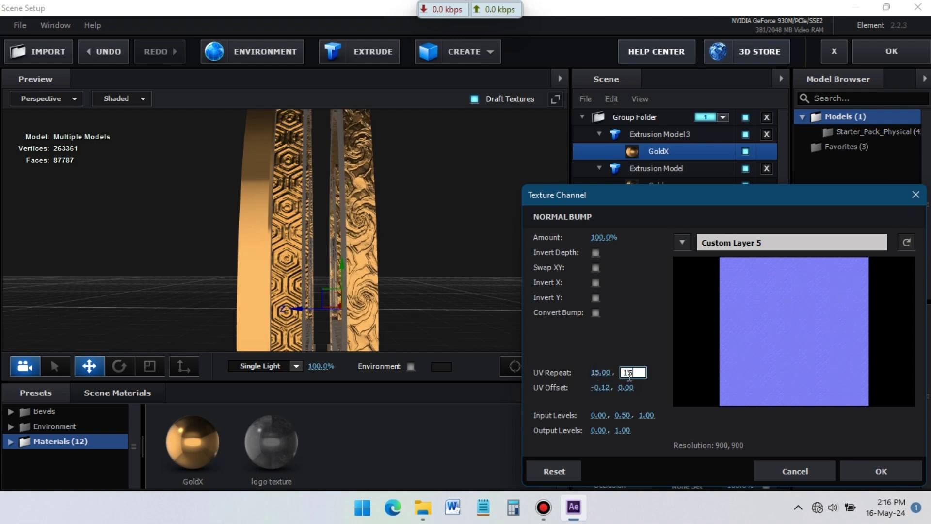
pyautogui.press('Return')
pyautogui.click(855, 470)
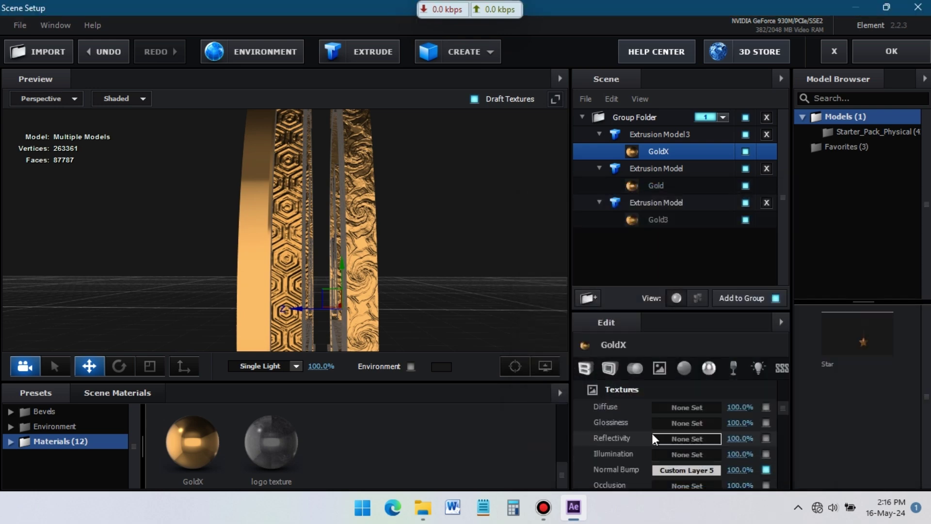
pyautogui.click(683, 438)
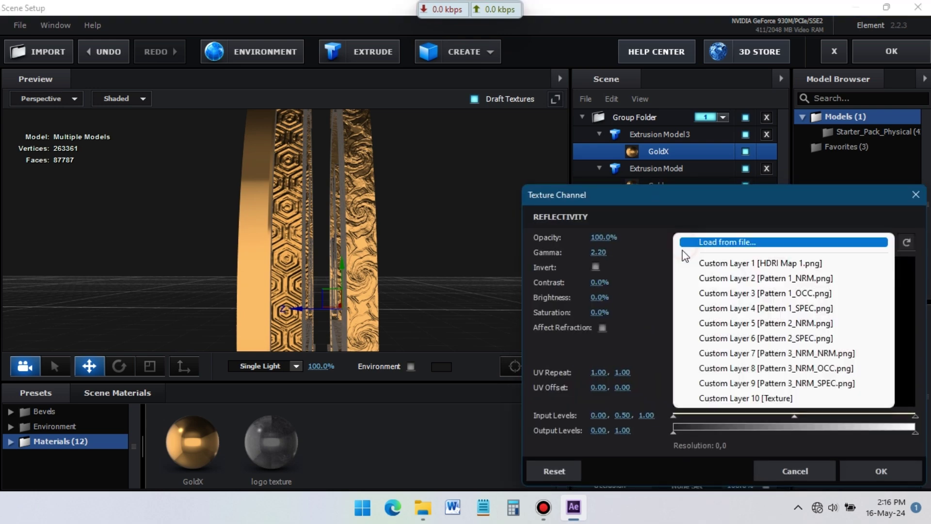
pyautogui.click(806, 337)
pyautogui.click(854, 471)
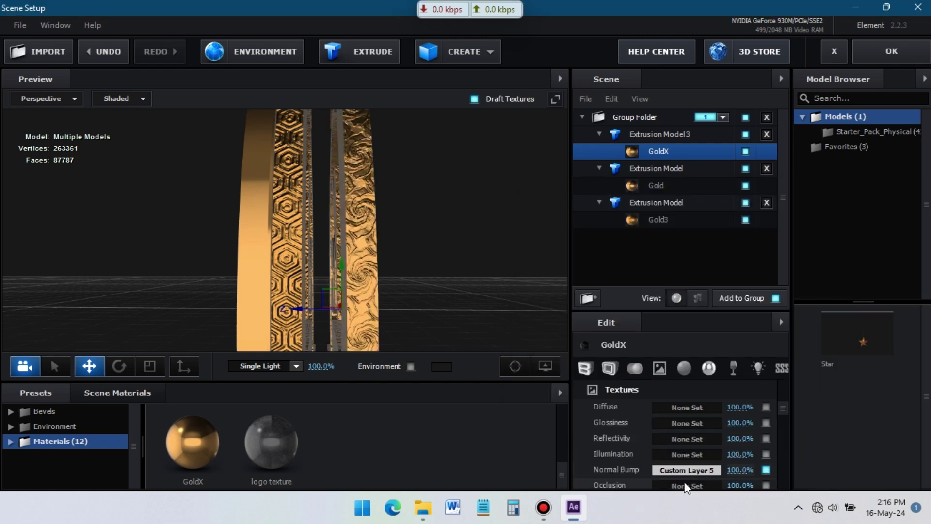
# Set the GoldX Diffuse texture to Custom Layer 6 (Pattern 2_SPEC.png) with a UV Repeat of 15 in both directions.
pyautogui.click(679, 409)
pyautogui.click(741, 338)
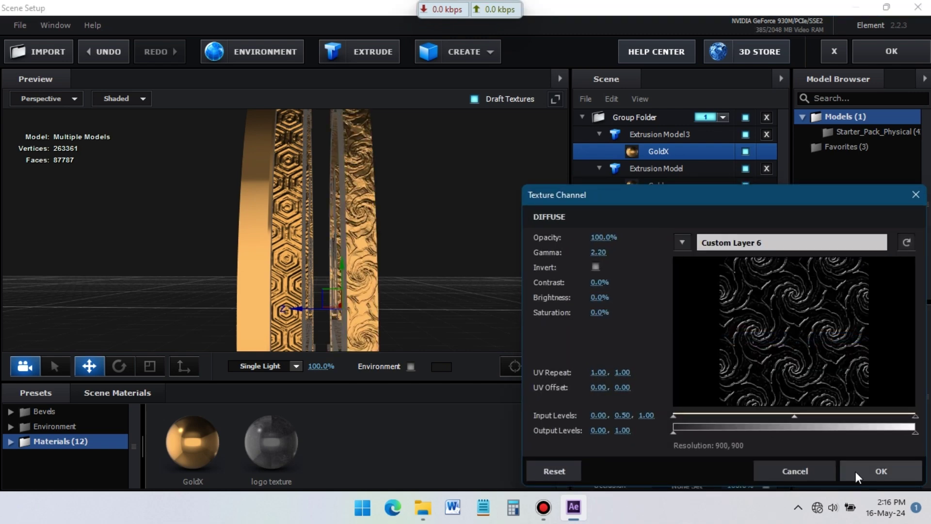
pyautogui.click(598, 372)
pyautogui.write('15')
pyautogui.press('Return')
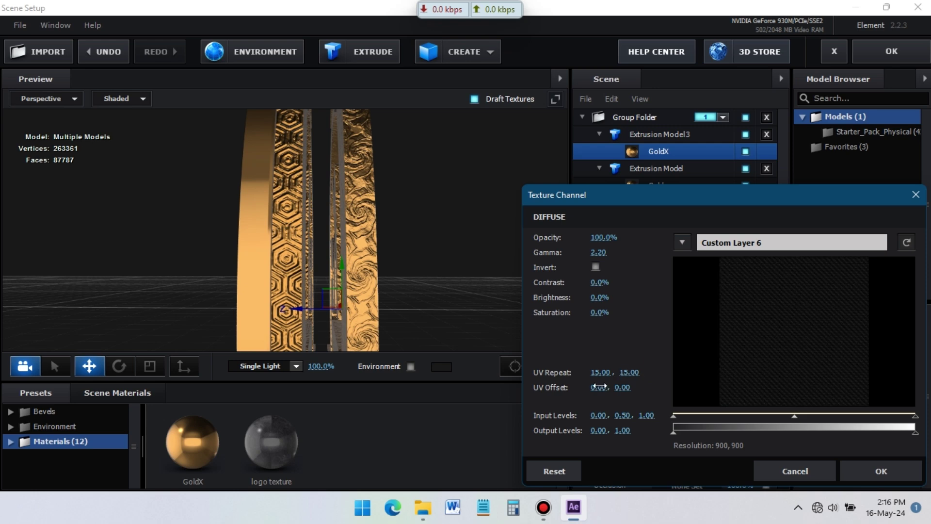
pyautogui.click(881, 471)
# Copy the Normal Bump's first UV Offset value of -0.12 into the Diffuse texture's first UV Offset.
pyautogui.click(693, 471)
pyautogui.click(601, 389)
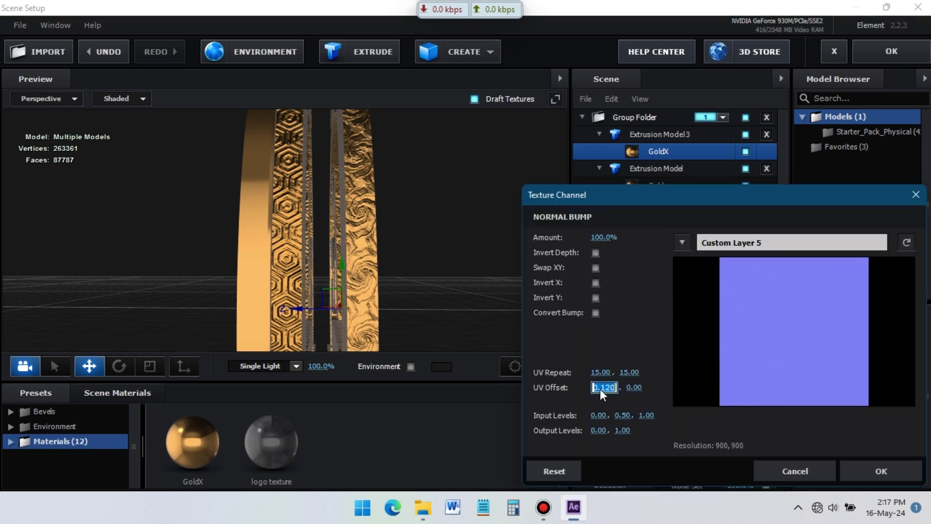
pyautogui.rightClick(601, 391)
pyautogui.click(635, 241)
pyautogui.click(868, 470)
pyautogui.click(697, 407)
pyautogui.click(603, 387)
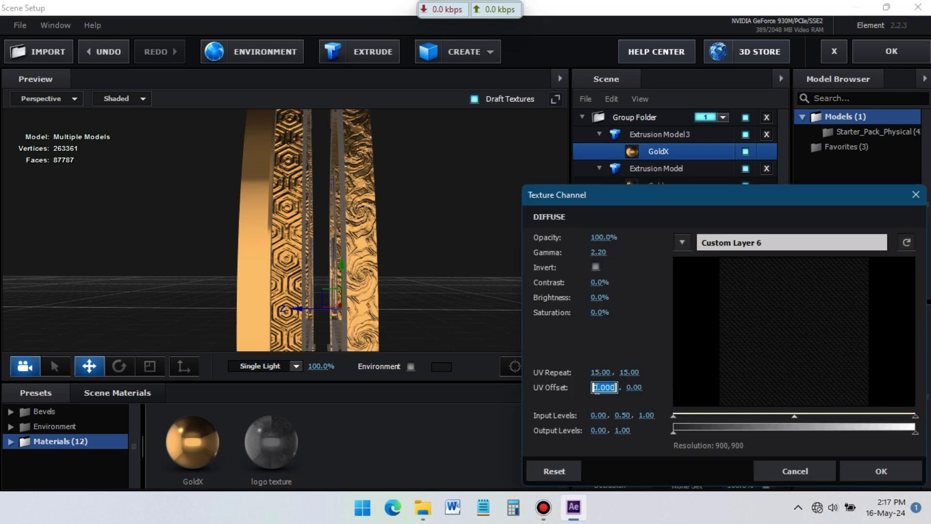
pyautogui.rightClick(602, 387)
pyautogui.click(631, 256)
pyautogui.click(848, 472)
# Set the GoldX Occlusion texture to Custom Layer 6 (Pattern 2_SPEC.png) with a UV Repeat of 15 in both directions.
pyautogui.scroll(-3, 674, 456)
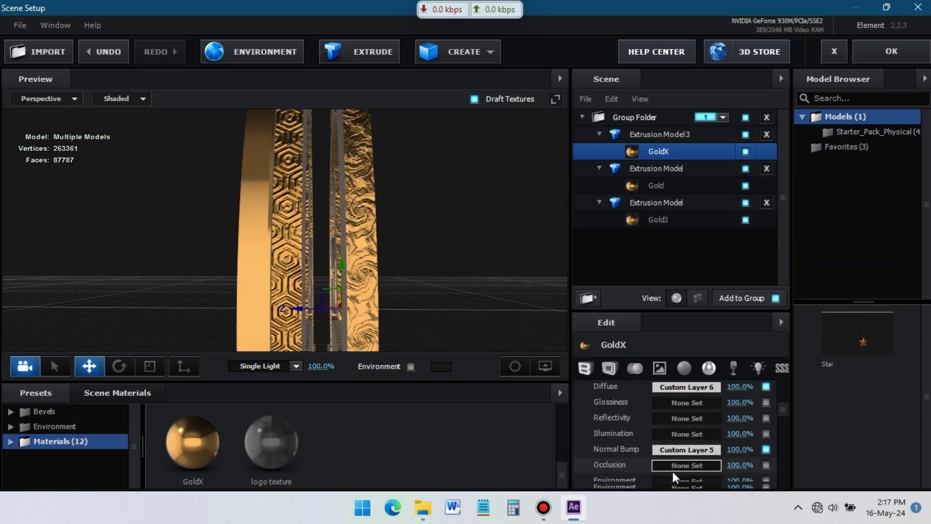
pyautogui.click(681, 435)
pyautogui.click(682, 245)
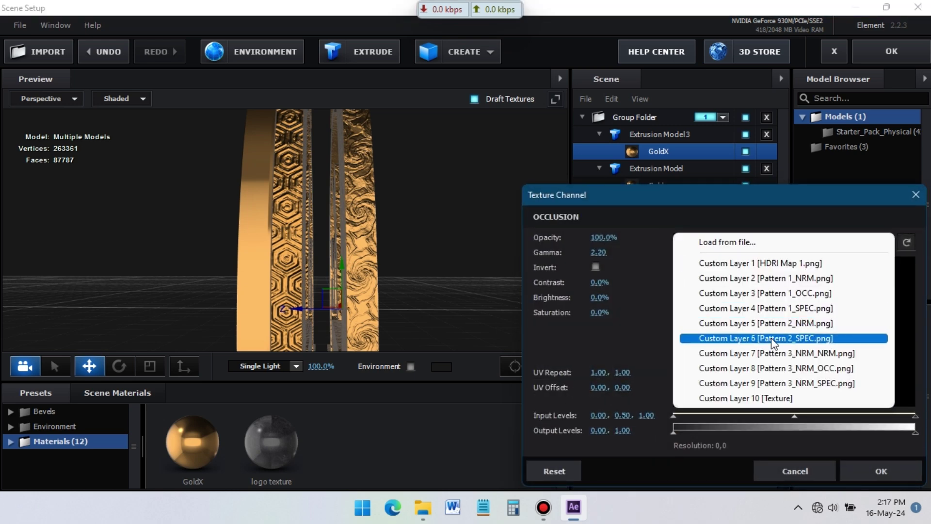
pyautogui.click(771, 336)
pyautogui.click(600, 374)
pyautogui.write('15')
pyautogui.click(638, 375)
pyautogui.write('15')
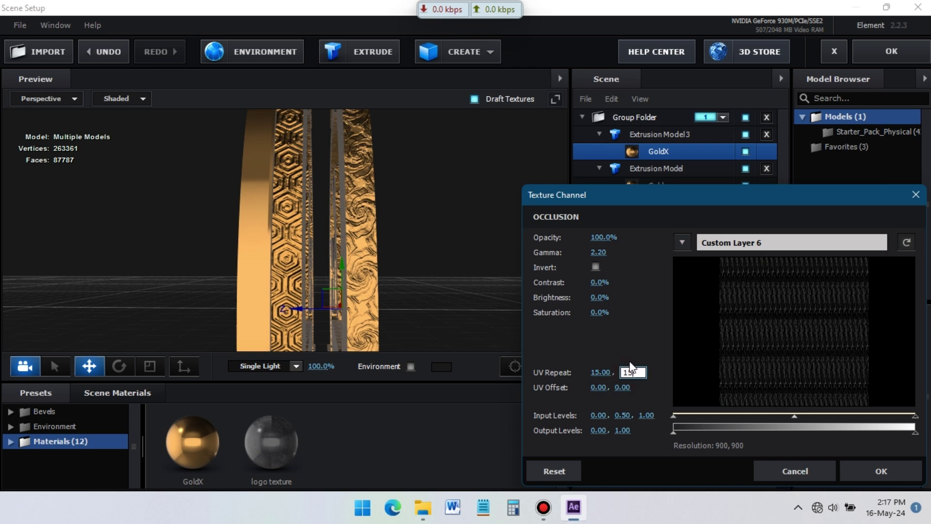
# Set the Occlusion texture's first UV Offset value to the copied -0.12 and apply the texture settings.
pyautogui.click(601, 387)
pyautogui.rightClick(602, 387)
pyautogui.click(651, 256)
pyautogui.click(882, 471)
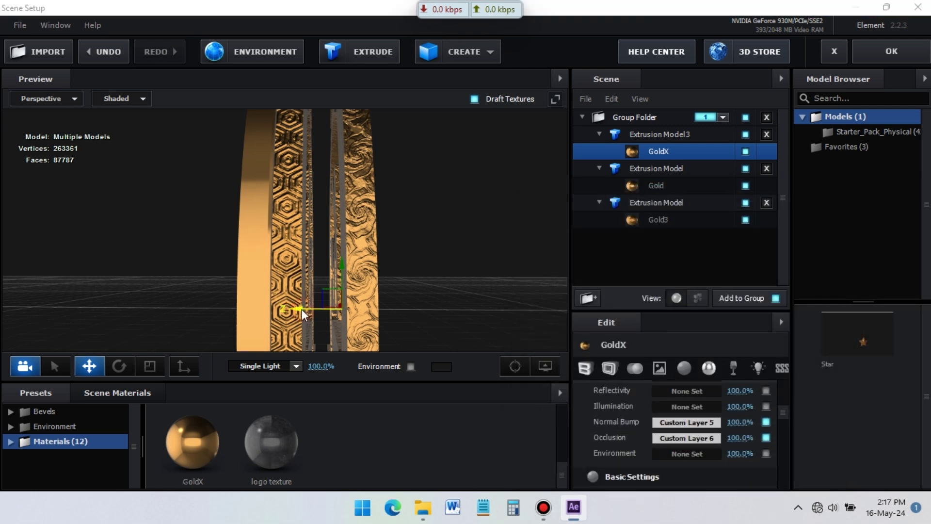
# Set the GoldX Illumination texture to Custom Layer 10 (Texture), with its first UV Repeat value at about 1.06.
pyautogui.moveTo(302, 310); pyautogui.dragTo(278, 303)
pyautogui.scroll(5, 381, 246)
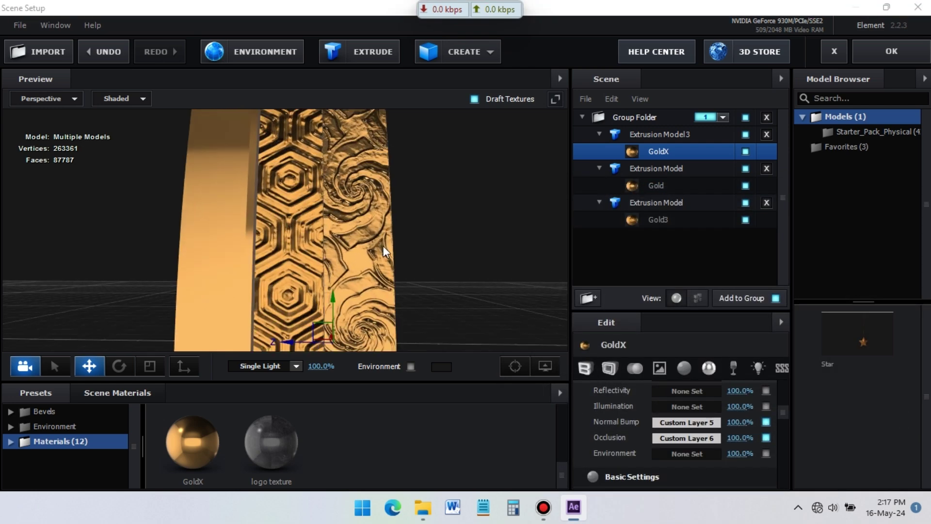
pyautogui.moveTo(383, 245)
pyautogui.mouseDown()
pyautogui.moveTo(379, 266)
pyautogui.moveTo(318, 178)
pyautogui.moveTo(388, 228)
pyautogui.mouseUp()
pyautogui.scroll(-5, 381, 275)
pyautogui.click(678, 407)
pyautogui.click(683, 243)
pyautogui.click(758, 398)
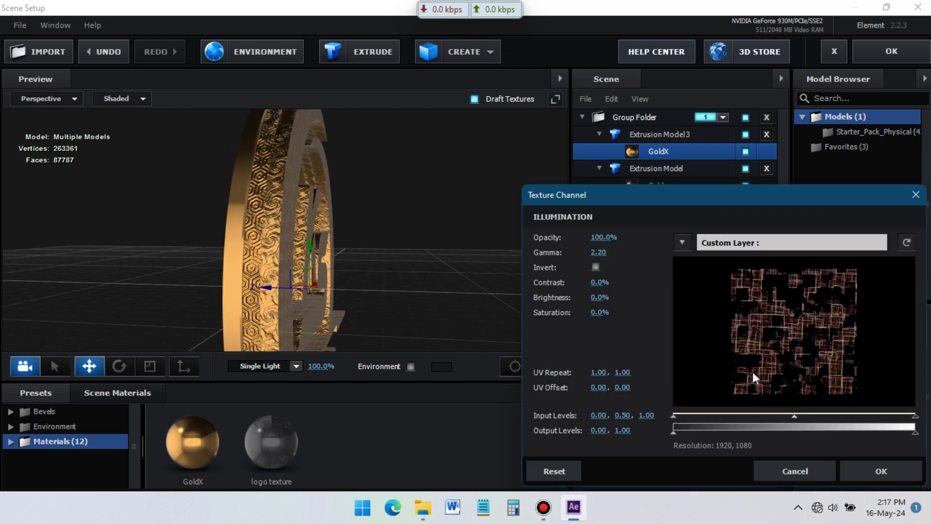
pyautogui.moveTo(598, 372); pyautogui.dragTo(609, 387)
pyautogui.click(880, 471)
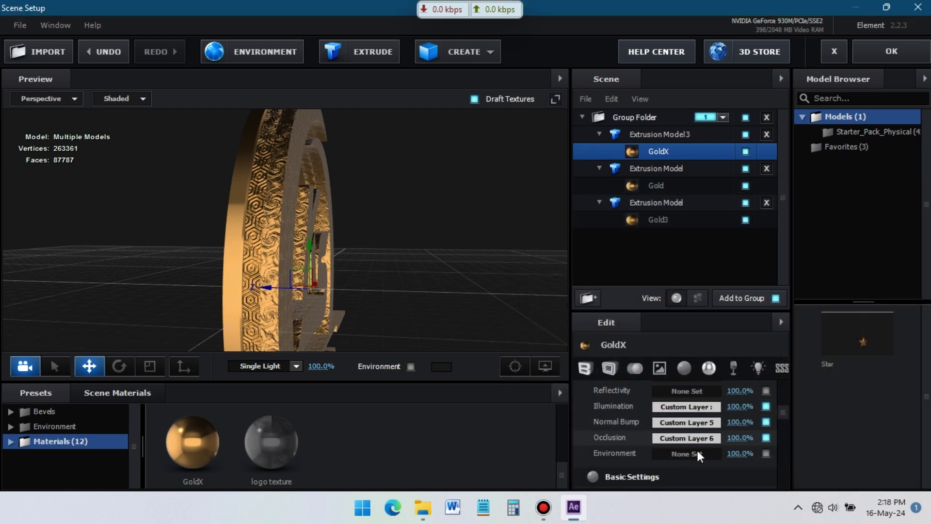
# Set the GoldX Normal Bump texture's UV Repeat to 50 in both directions.
pyautogui.scroll(2, 690, 433)
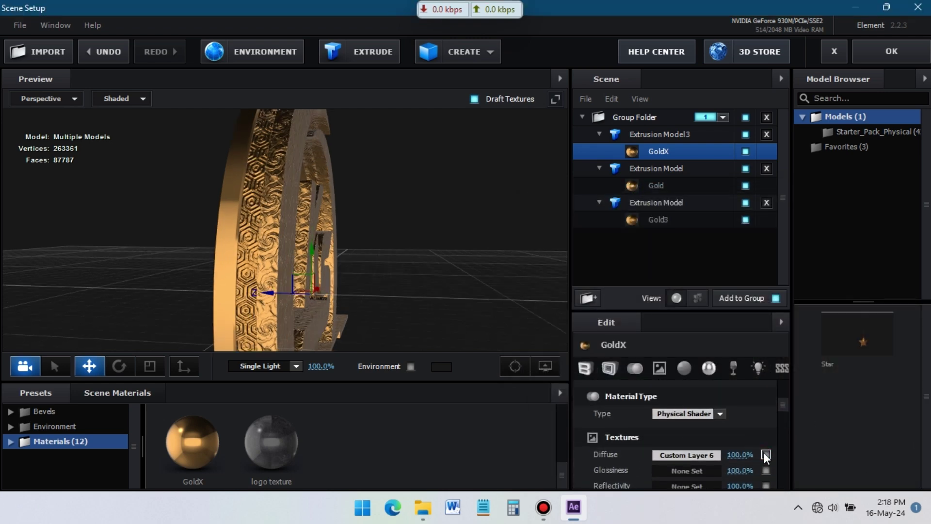
pyautogui.scroll(-4, 631, 439)
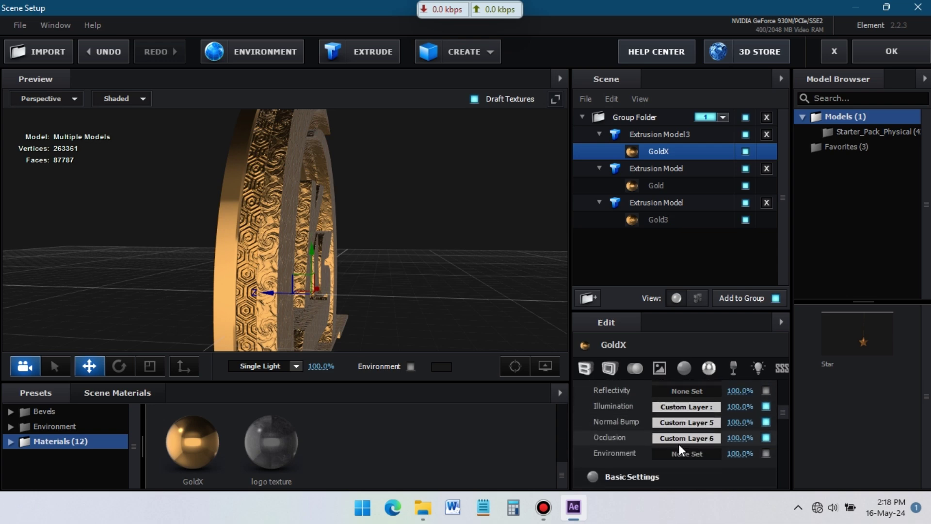
pyautogui.scroll(5, 374, 201)
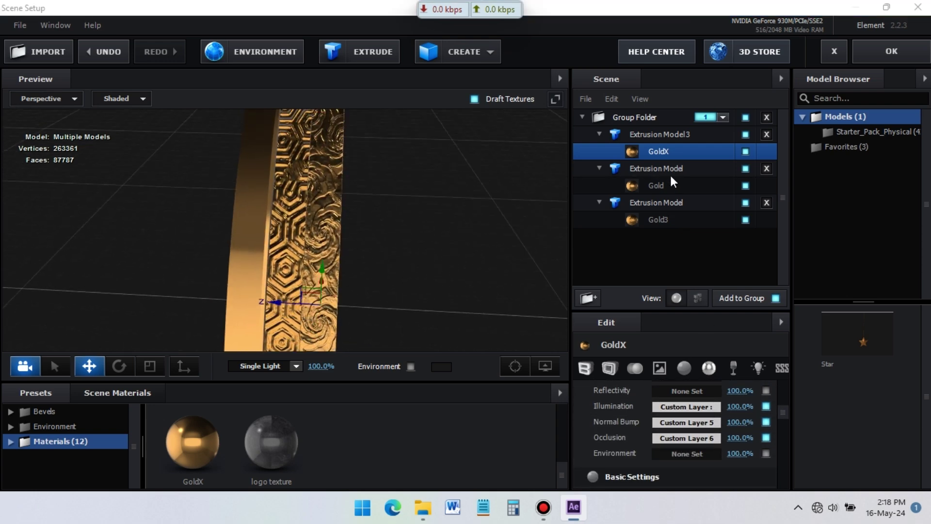
pyautogui.click(683, 421)
pyautogui.moveTo(602, 372); pyautogui.dragTo(645, 376)
pyautogui.click(601, 373)
pyautogui.write('30')
pyautogui.click(636, 372)
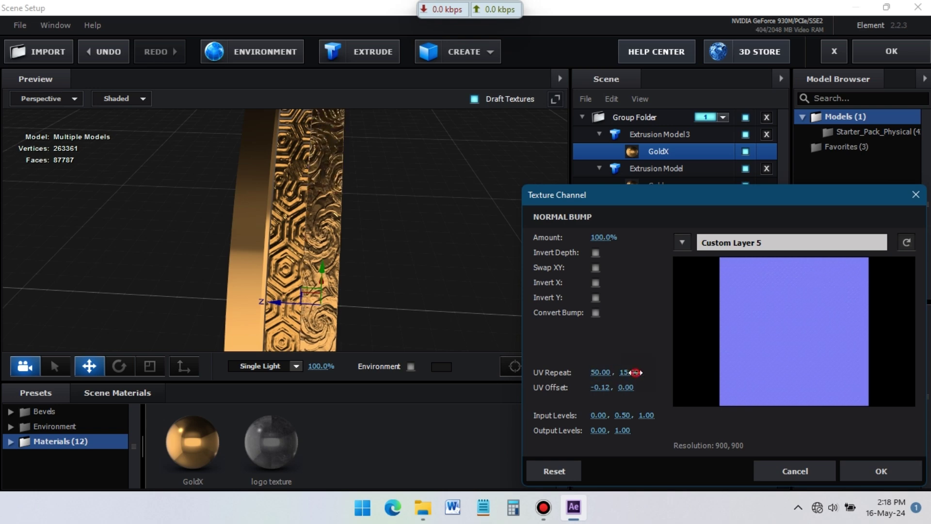
pyautogui.write('30')
pyautogui.click(647, 343)
pyautogui.click(870, 470)
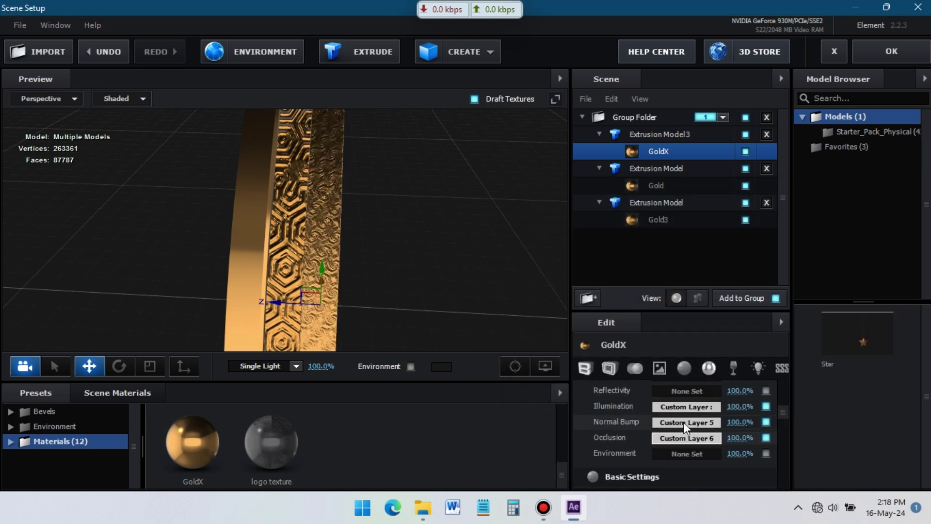
# Set the GoldX Occlusion texture's UV Repeat to 50 in both directions.
pyautogui.click(686, 438)
pyautogui.click(632, 372)
pyautogui.write('50')
pyautogui.press('Return')
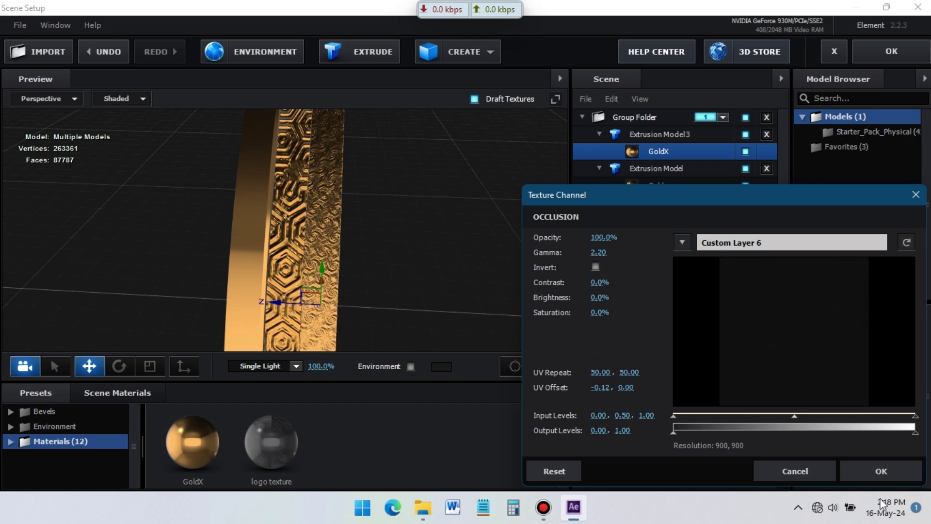
pyautogui.click(882, 471)
# Review the settings of GoldX's Occlusion, Normal Bump and Illumination textures.
pyautogui.scroll(2, 687, 433)
pyautogui.scroll(-2, 679, 442)
pyautogui.click(676, 439)
pyautogui.click(879, 470)
pyautogui.click(665, 421)
pyautogui.click(880, 471)
pyautogui.click(679, 408)
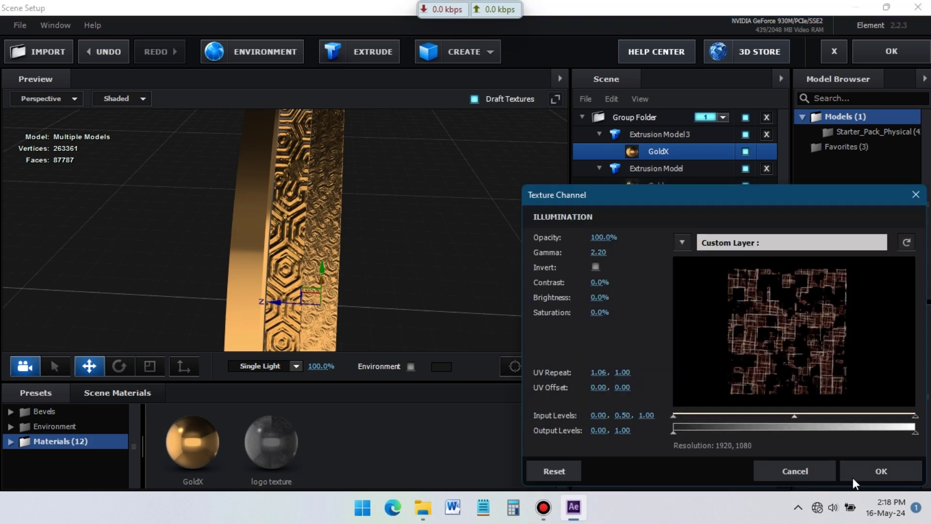
pyautogui.press('Escape')
# Set the GoldX Diffuse texture's UV Repeat to 50 in both directions.
pyautogui.scroll(3, 683, 413)
pyautogui.click(683, 400)
pyautogui.click(597, 374)
pyautogui.write('50')
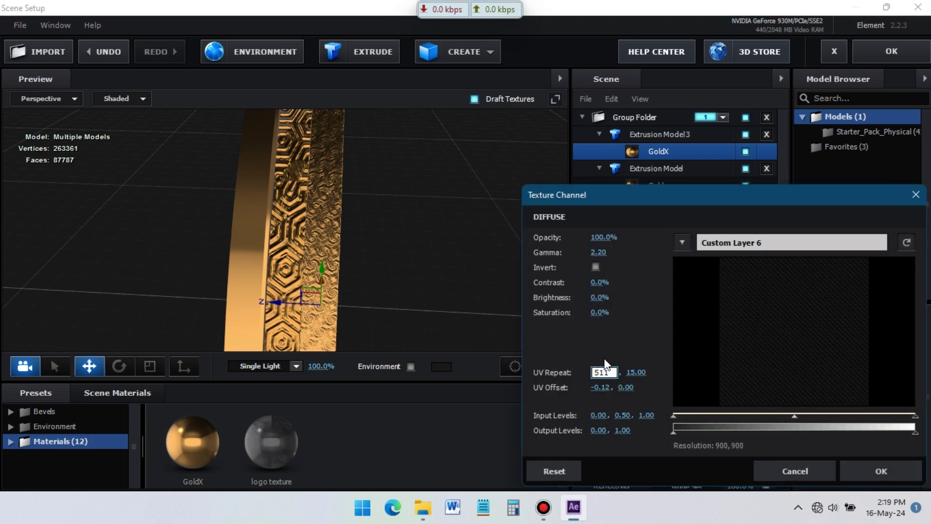
pyautogui.press('Return')
pyautogui.click(629, 371)
pyautogui.write('50')
pyautogui.press('Return')
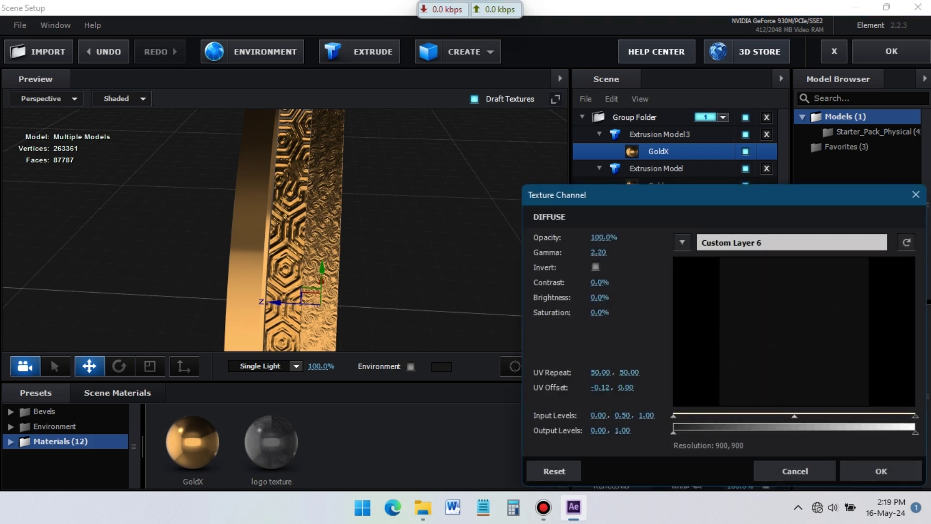
pyautogui.click(880, 471)
pyautogui.scroll(5, 409, 237)
pyautogui.scroll(-5, 408, 236)
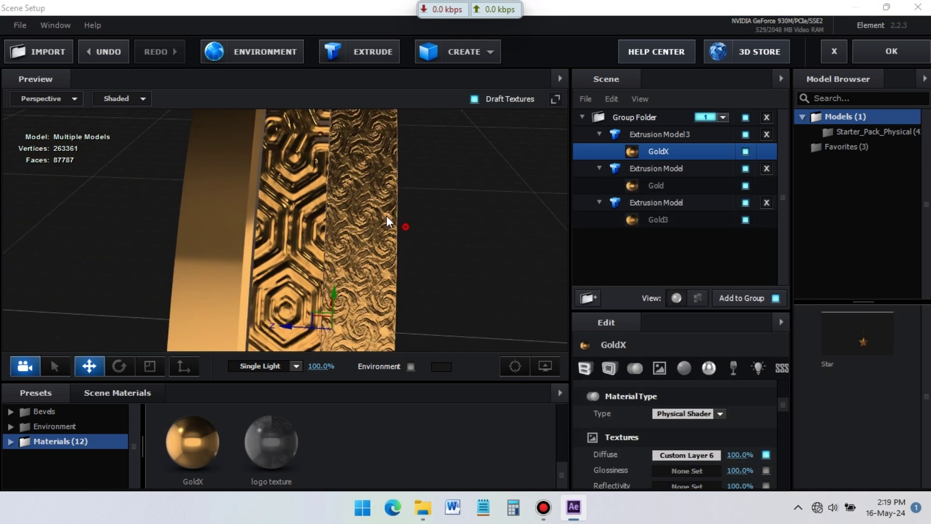
pyautogui.moveTo(441, 245); pyautogui.dragTo(383, 276)
pyautogui.scroll(4, 383, 277)
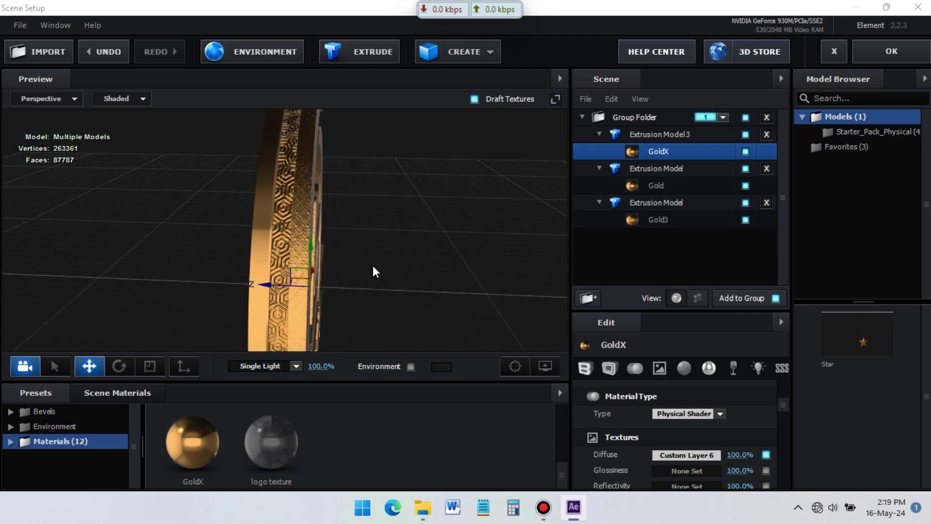
pyautogui.moveTo(371, 214); pyautogui.dragTo(397, 223)
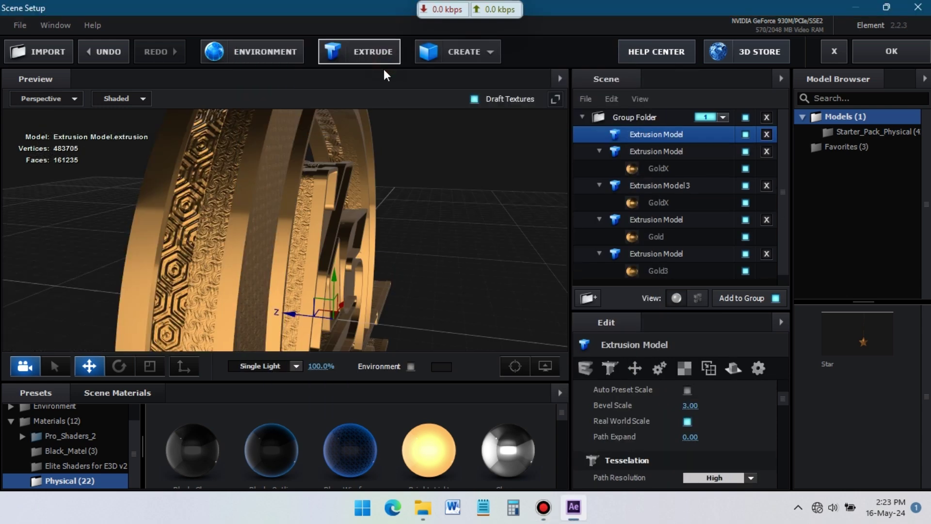
# Extrude another copy of the logo as a new model and set its Bevel 1 Extrude to 0.5.
pyautogui.click(384, 57)
pyautogui.click(650, 150)
pyautogui.click(587, 368)
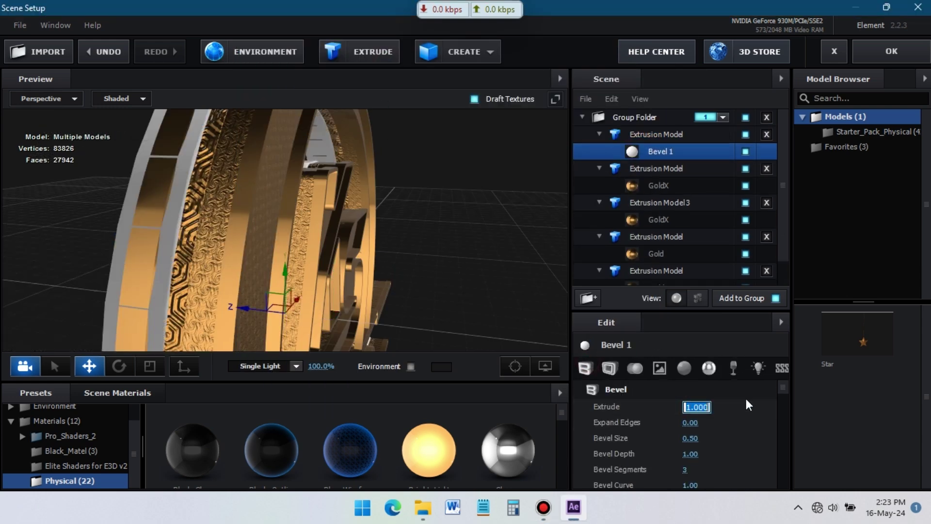
# Move the new white extrusion along negative Z beyond the textured gold layers and set its Bevel Depth to 0.
pyautogui.moveTo(249, 308); pyautogui.dragTo(315, 310)
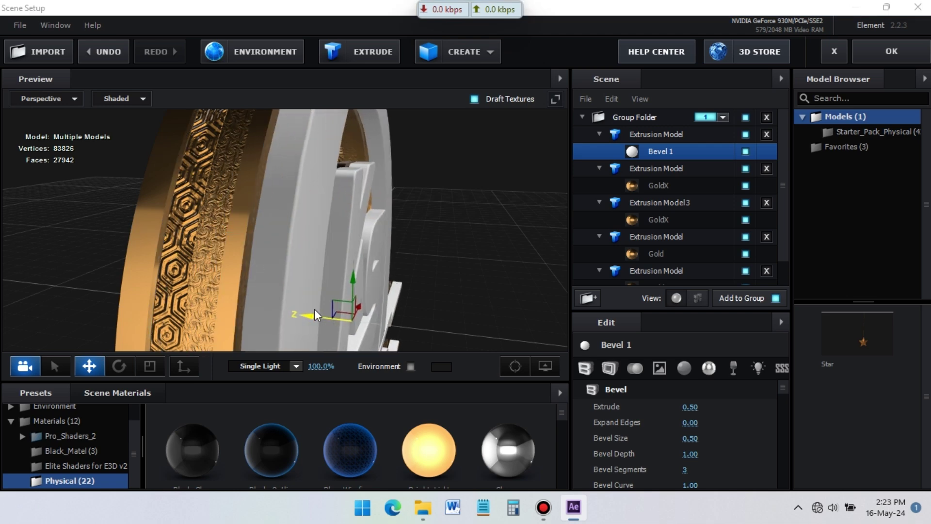
pyautogui.click(690, 454)
pyautogui.write('0')
pyautogui.press('Return')
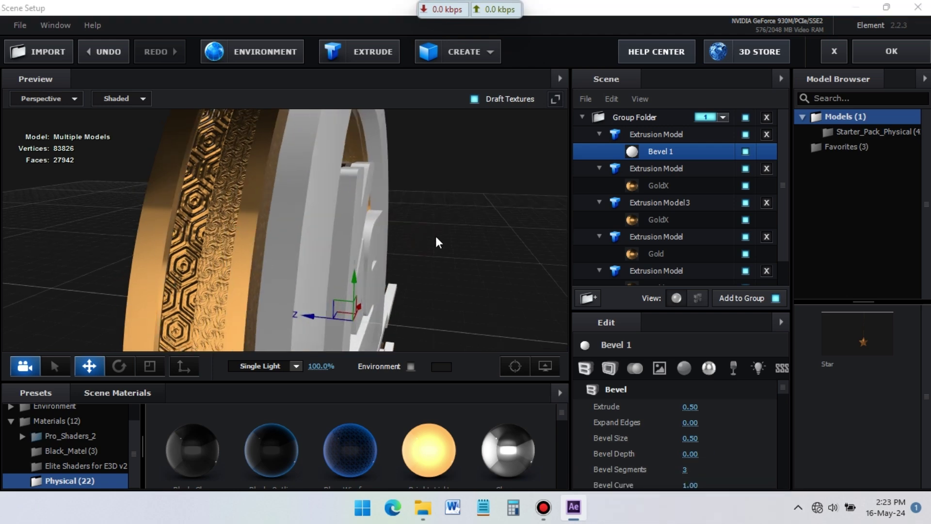
# Enable Bevel Outline on the new extrusion's Bevel 1.
pyautogui.click(665, 133)
pyautogui.click(685, 151)
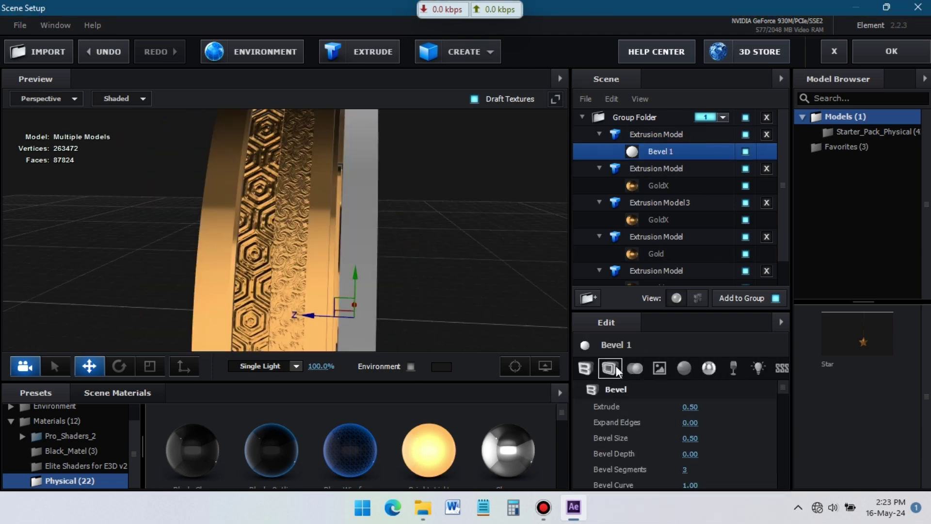
pyautogui.click(610, 368)
pyautogui.click(688, 407)
# Undo the preset material tried on Bevel 1 and apply the scene's Gold material to it instead.
pyautogui.moveTo(239, 454); pyautogui.dragTo(670, 151)
pyautogui.hotkey('ctrl', 'z')
pyautogui.click(125, 391)
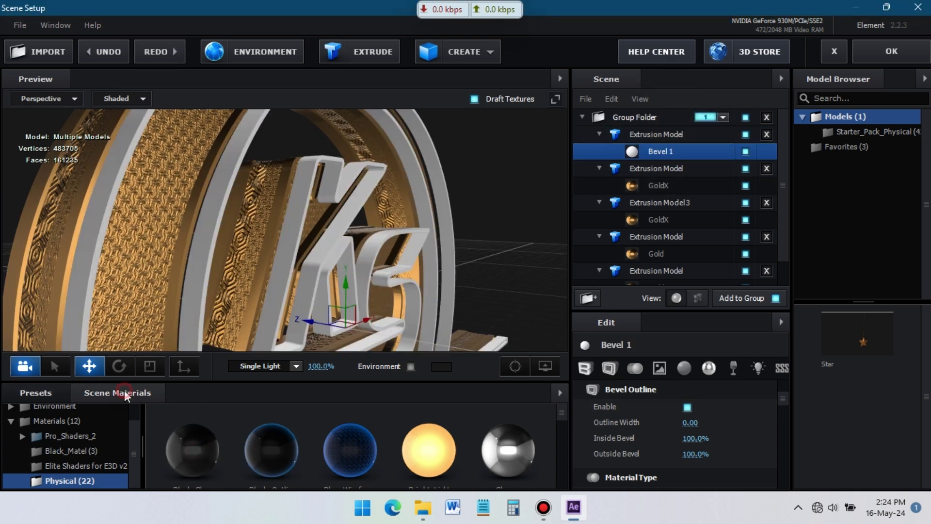
pyautogui.scroll(-1, 140, 452)
pyautogui.moveTo(133, 418); pyautogui.dragTo(206, 412)
pyautogui.scroll(2, 206, 411)
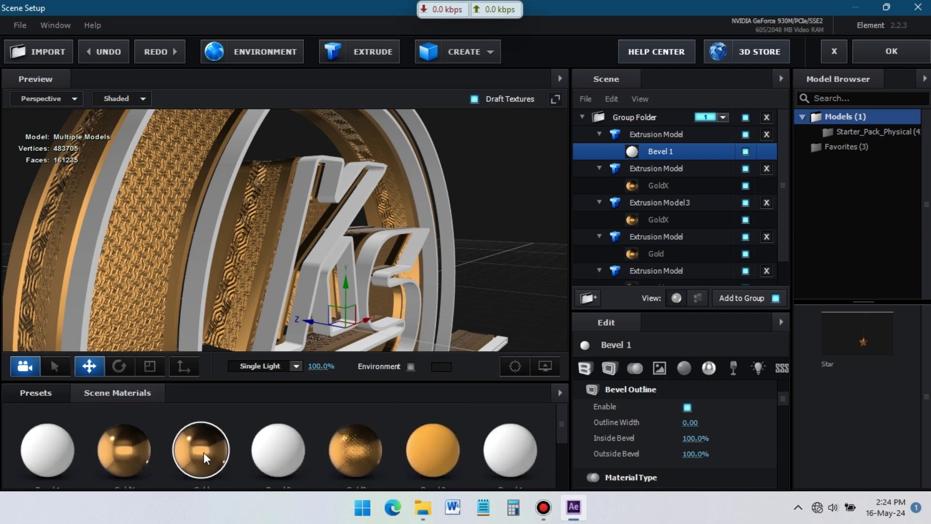
pyautogui.moveTo(204, 452); pyautogui.dragTo(660, 152)
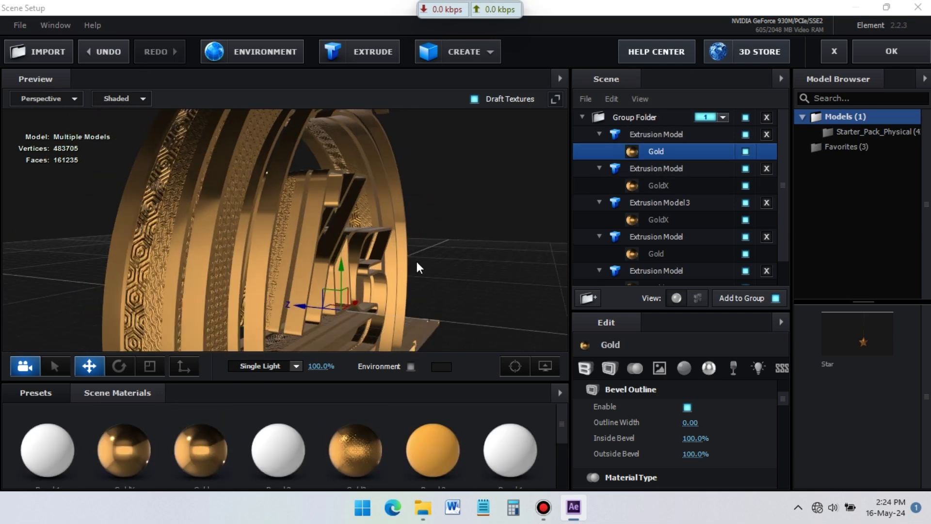
# Delete the newest extrusion model, the gold outlined one, from the group folder.
pyautogui.click(652, 134)
pyautogui.rightClick(642, 133)
pyautogui.click(638, 136)
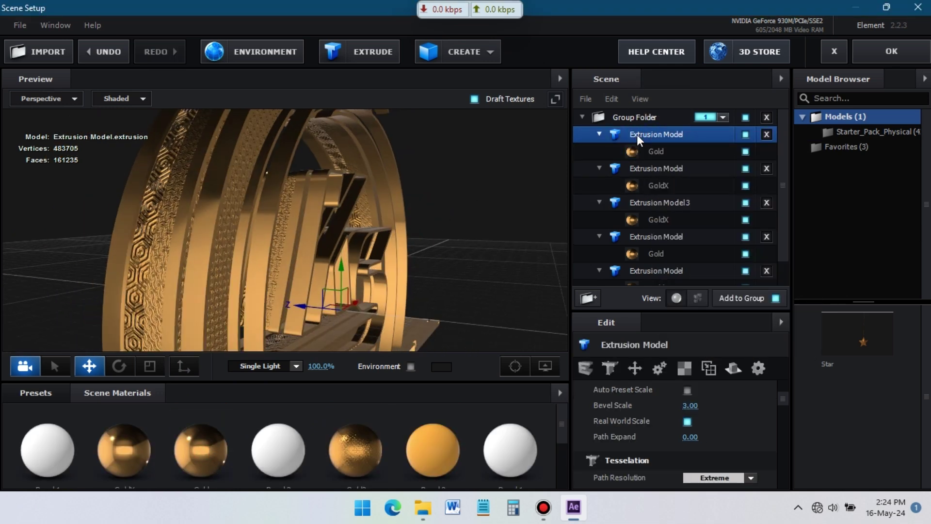
pyautogui.moveTo(471, 208); pyautogui.dragTo(768, 136)
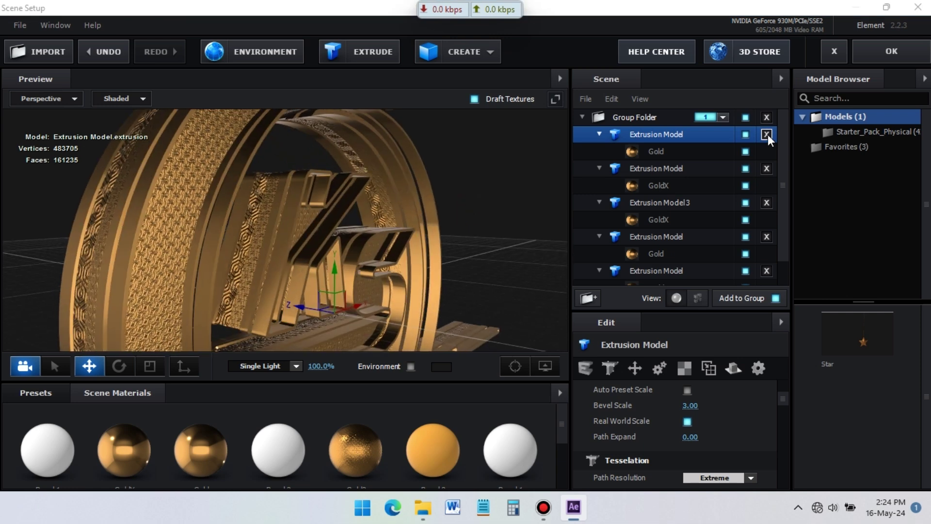
pyautogui.click(767, 134)
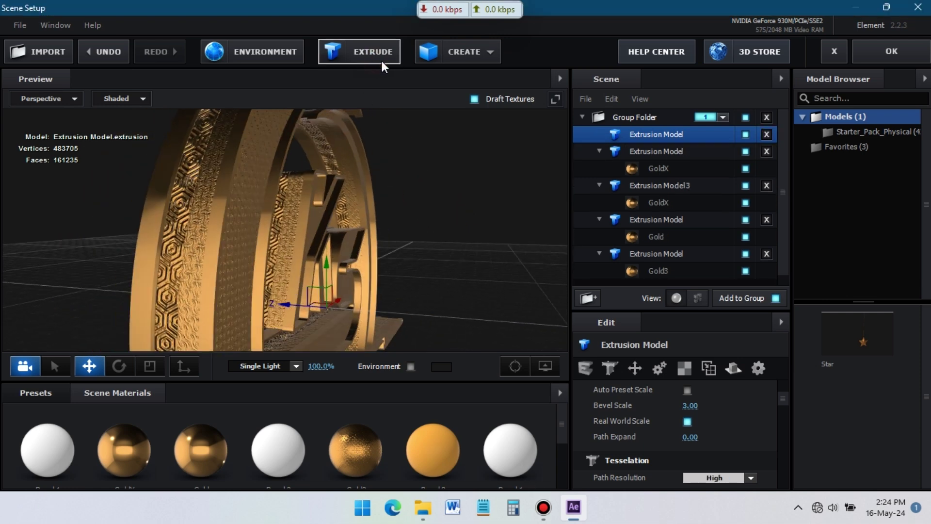
# Set the new extrusion's Path Resolution to Extreme, and give its Bevel 1 an Extrude of 0.50 and a Bevel Depth of 0.
pyautogui.click(751, 476)
pyautogui.click(751, 473)
pyautogui.click(675, 150)
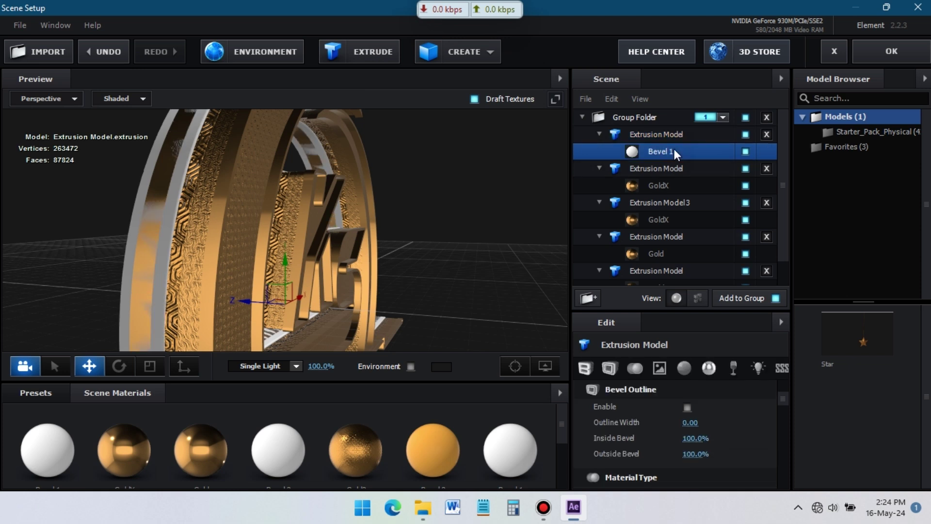
pyautogui.click(586, 369)
pyautogui.click(696, 407)
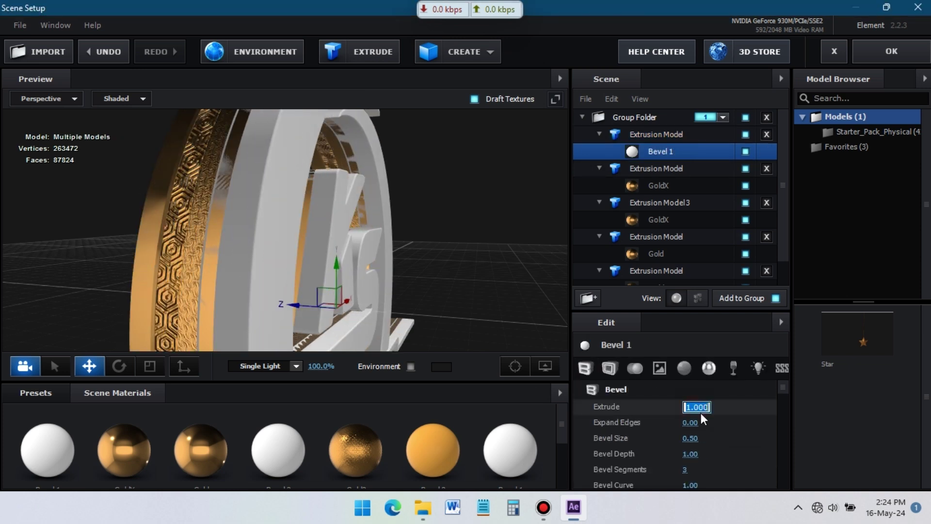
pyautogui.write('.50')
pyautogui.press('Return')
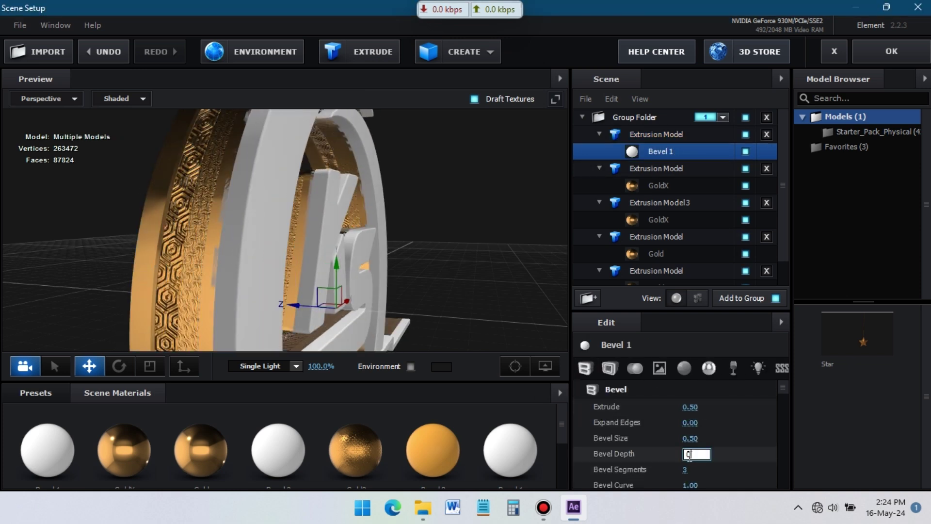
pyautogui.click(690, 454)
pyautogui.write('0')
pyautogui.press('Return')
# Set the Extrude of Bevel 1 to 0.20 and move the thin white extrusion along Z against the front of the gold layers.
pyautogui.moveTo(406, 237); pyautogui.dragTo(449, 228)
pyautogui.moveTo(298, 307); pyautogui.dragTo(300, 305)
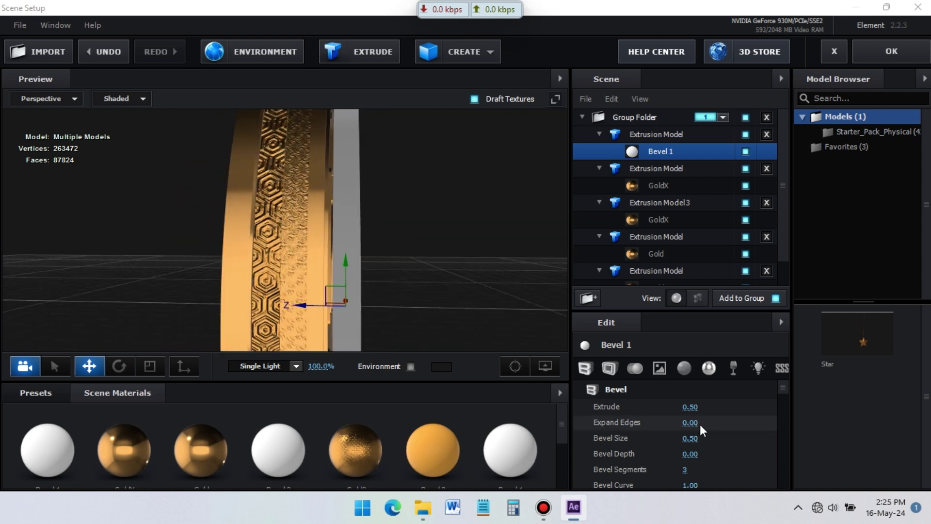
pyautogui.moveTo(693, 408); pyautogui.dragTo(671, 406)
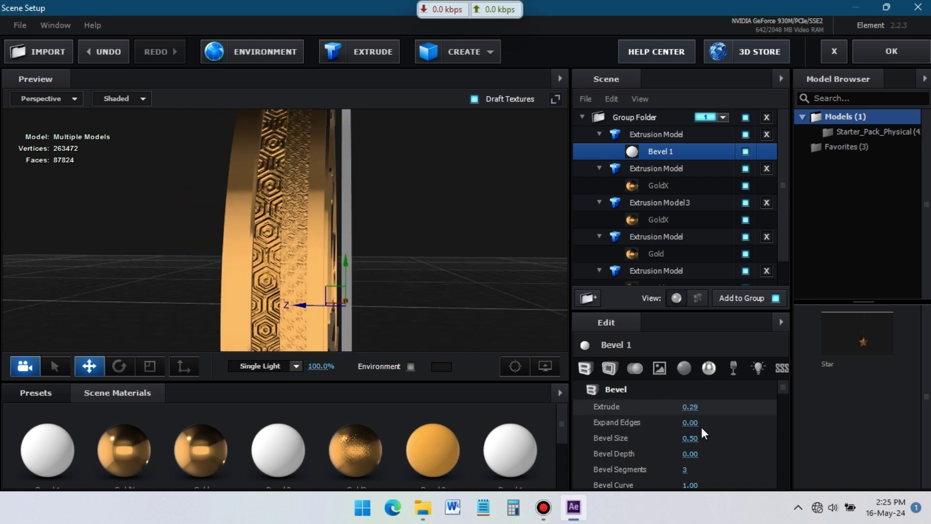
pyautogui.click(692, 408)
pyautogui.write('.20')
pyautogui.press('Return')
pyautogui.moveTo(451, 242); pyautogui.dragTo(420, 247)
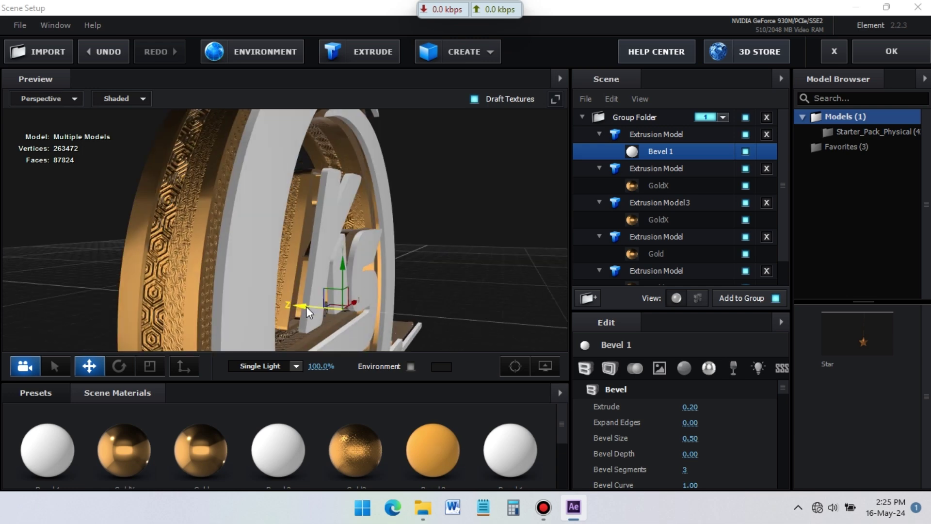
pyautogui.moveTo(307, 306); pyautogui.dragTo(293, 306)
# Apply the Black_Gloss preset from the Physical materials to Bevel 1 and set its Bevel Size to 0.30.
pyautogui.click(51, 392)
pyautogui.moveTo(192, 450); pyautogui.dragTo(660, 152)
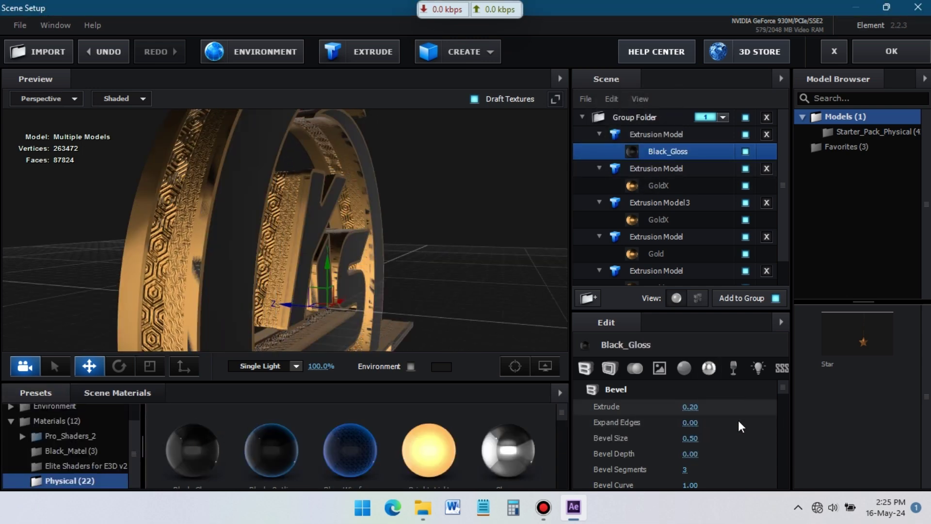
pyautogui.click(727, 438)
pyautogui.write('.3')
pyautogui.press('Return')
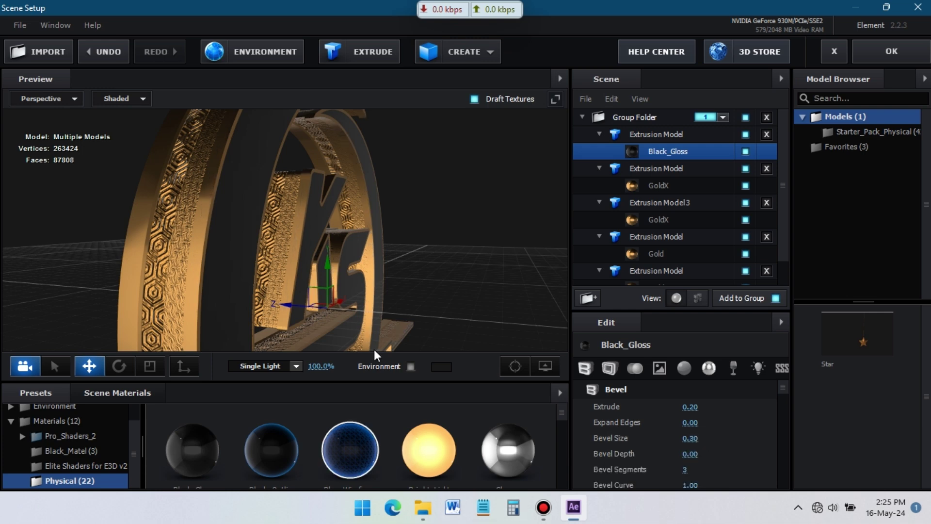
# Assign Custom Layer 7 as the Normal Bump texture of Black_Gloss with a UV Repeat of 10, 10.
pyautogui.moveTo(375, 349); pyautogui.dragTo(409, 266)
pyautogui.click(660, 370)
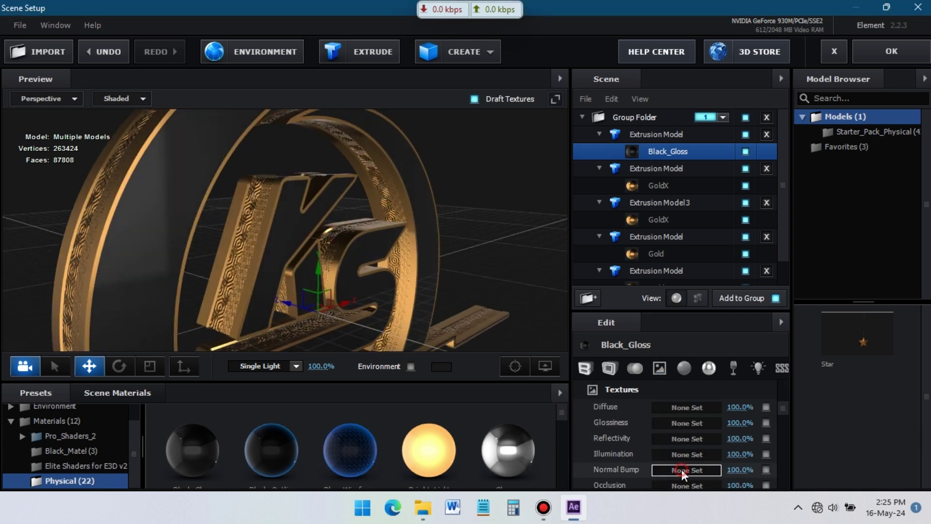
pyautogui.click(682, 469)
pyautogui.click(747, 356)
pyautogui.click(599, 373)
pyautogui.write('10')
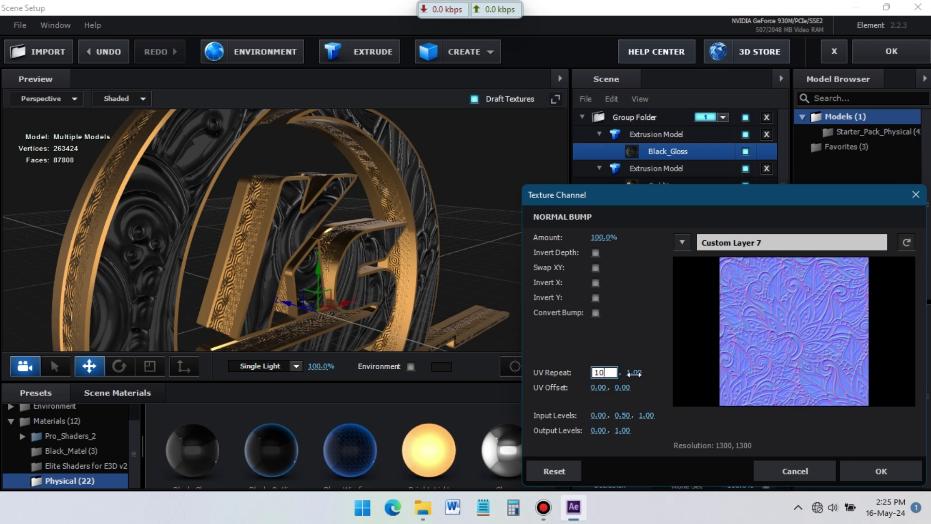
pyautogui.click(633, 373)
pyautogui.write('10')
pyautogui.click(869, 473)
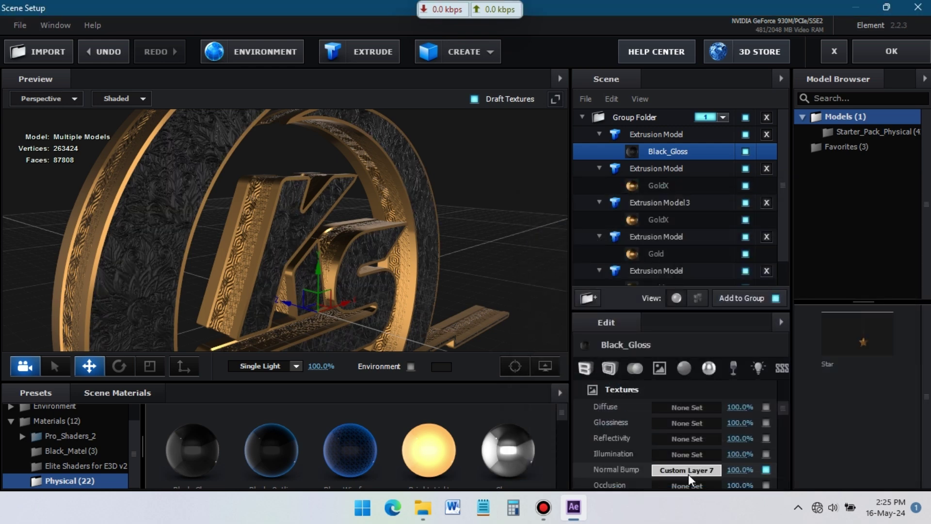
# Assign Custom Layer 8 as the Occlusion texture of Black_Gloss with a UV Repeat of 10, 10.
pyautogui.click(688, 473)
pyautogui.click(776, 368)
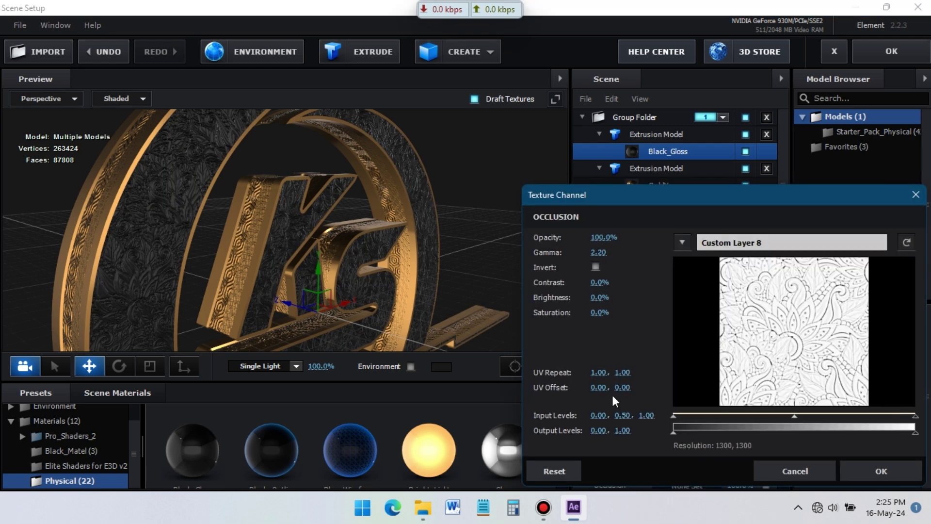
pyautogui.click(599, 373)
pyautogui.write('10')
pyautogui.press('Return')
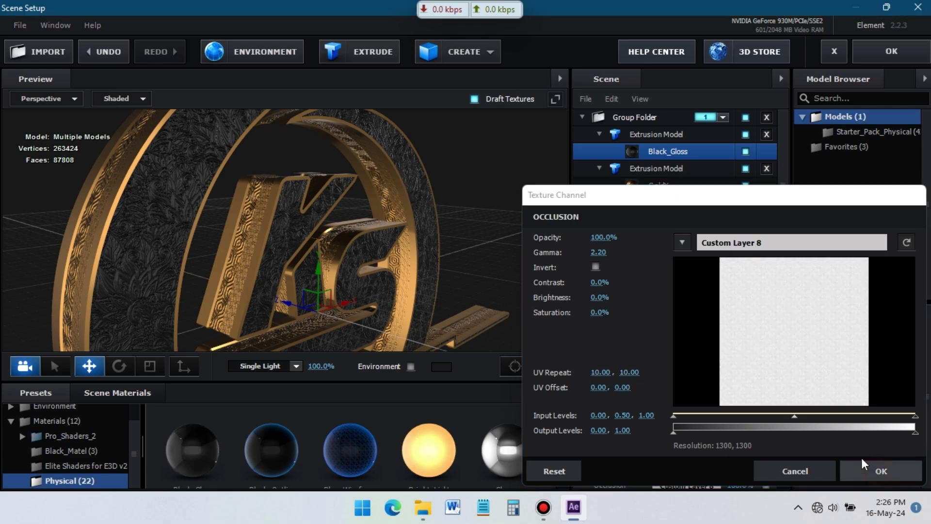
pyautogui.click(878, 470)
pyautogui.moveTo(402, 191); pyautogui.dragTo(371, 182)
# Try a Bevel Size of 0.00 and a different Expand Edges value on the Black_Gloss bevel, and undo the changes.
pyautogui.click(586, 368)
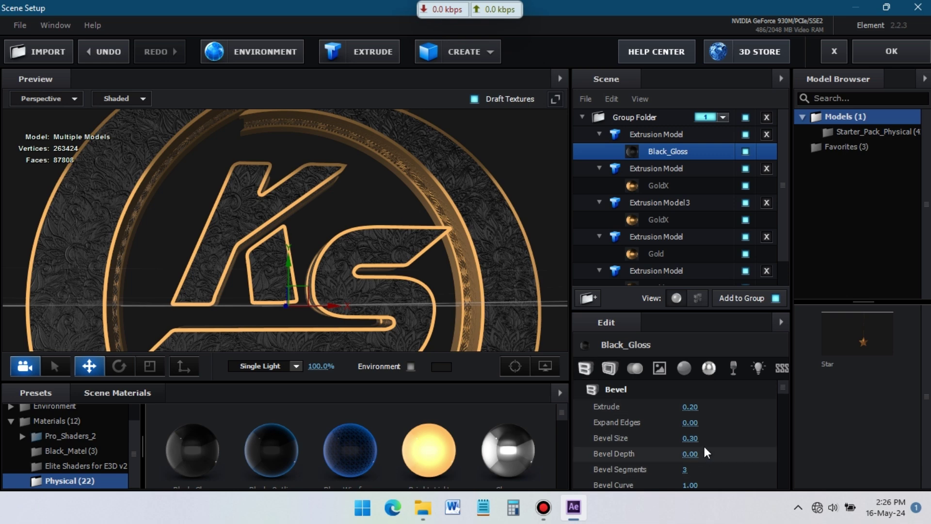
pyautogui.moveTo(689, 439); pyautogui.dragTo(667, 442)
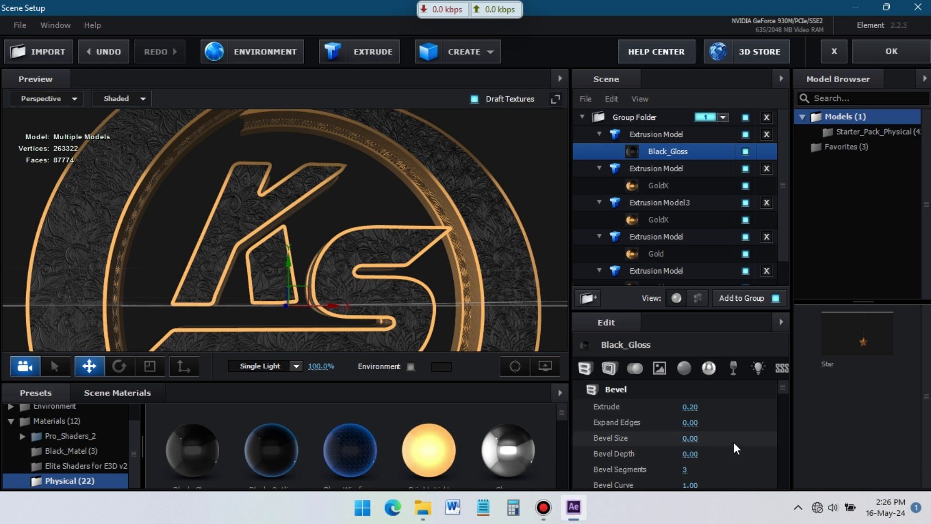
pyautogui.scroll(-3, 455, 258)
pyautogui.moveTo(454, 258)
pyautogui.mouseDown()
pyautogui.moveTo(429, 237)
pyautogui.moveTo(456, 254)
pyautogui.mouseUp()
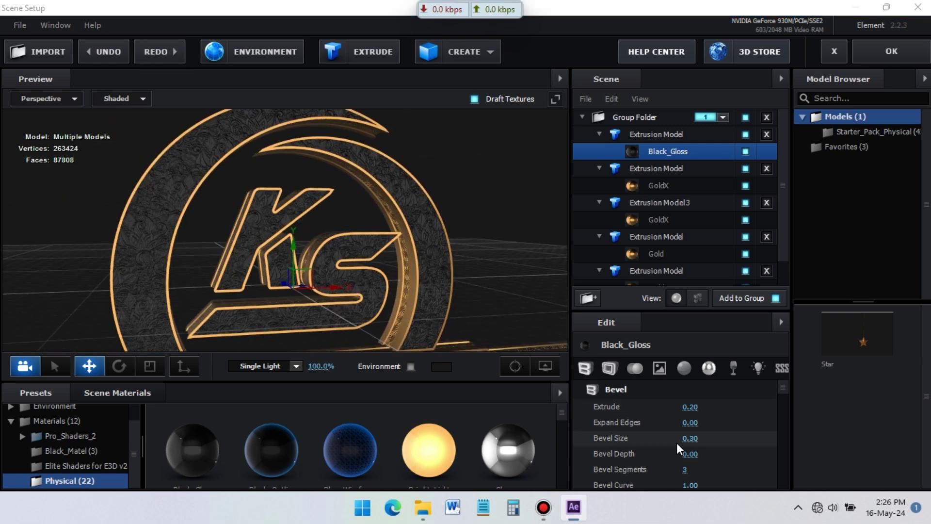
pyautogui.moveTo(689, 423)
pyautogui.mouseDown()
pyautogui.moveTo(679, 422)
pyautogui.moveTo(700, 435)
pyautogui.mouseUp()
pyautogui.hotkey('ctrl', 'z')
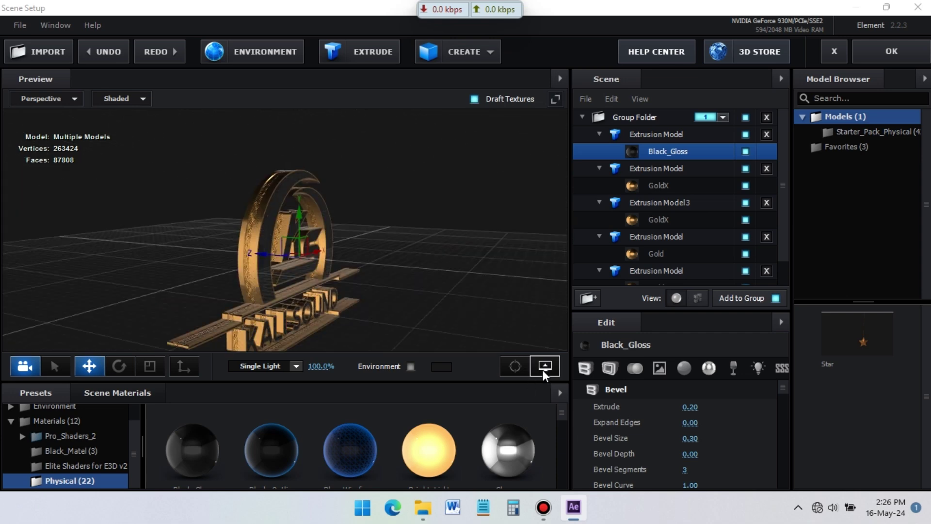
pyautogui.click(545, 366)
pyautogui.click(475, 321)
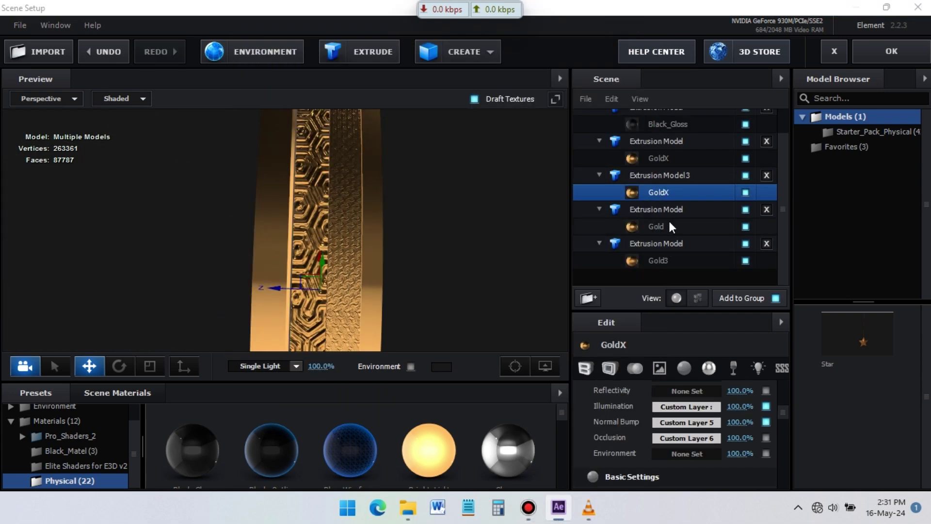
# Duplicate the GoldX extrusion model directly below the Black_Gloss one and move the copy along positive Z.
pyautogui.click(746, 141)
pyautogui.rightClick(652, 143)
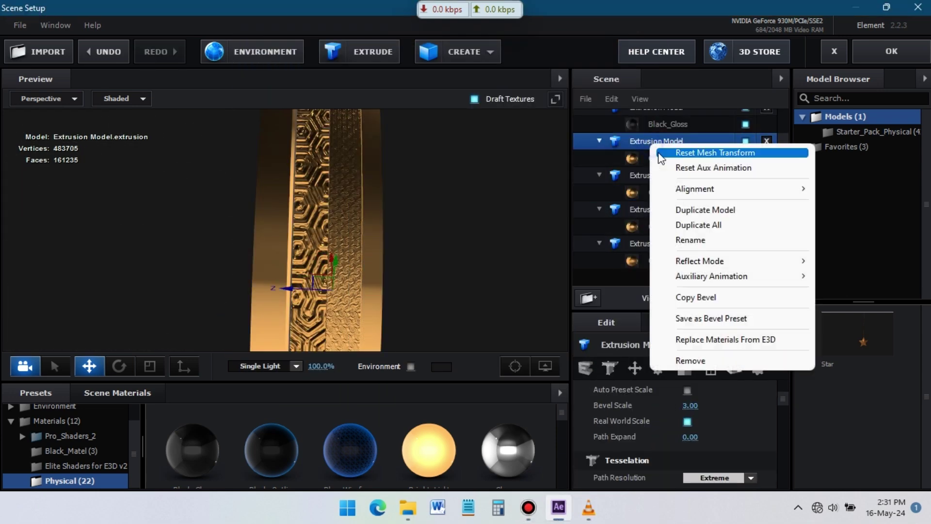
pyautogui.click(702, 210)
pyautogui.click(666, 176)
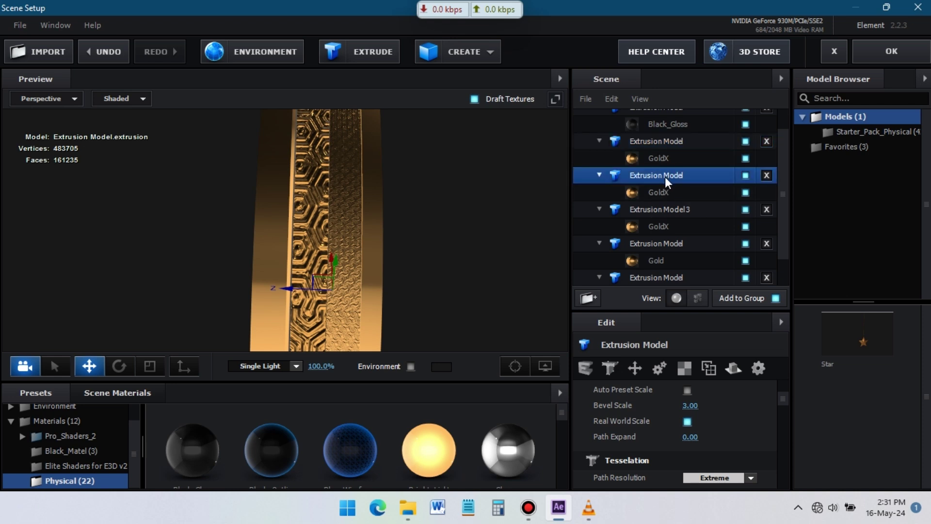
pyautogui.moveTo(302, 292); pyautogui.dragTo(267, 290)
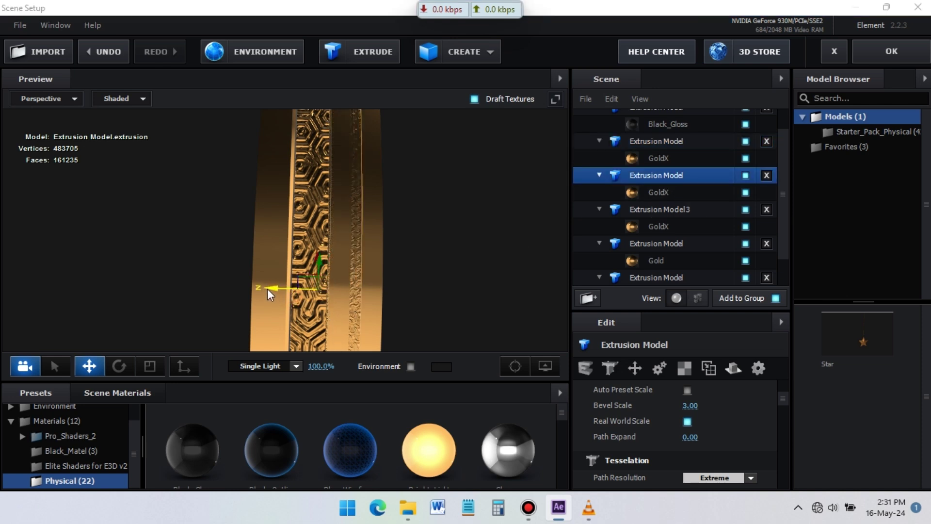
# Try an Extrude of 0.10 on the copy's GoldX bevel, and set it back to 0.08.
pyautogui.click(662, 193)
pyautogui.click(586, 368)
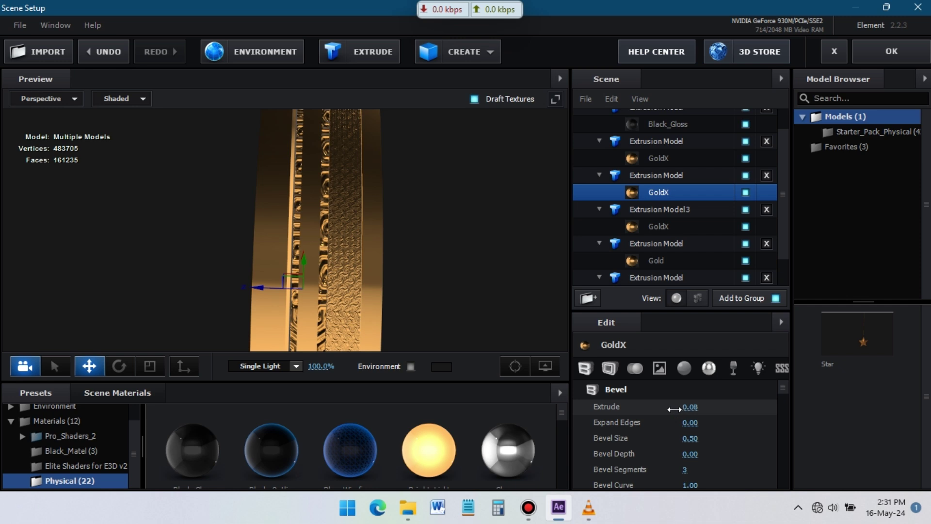
pyautogui.click(692, 408)
pyautogui.write('0.1')
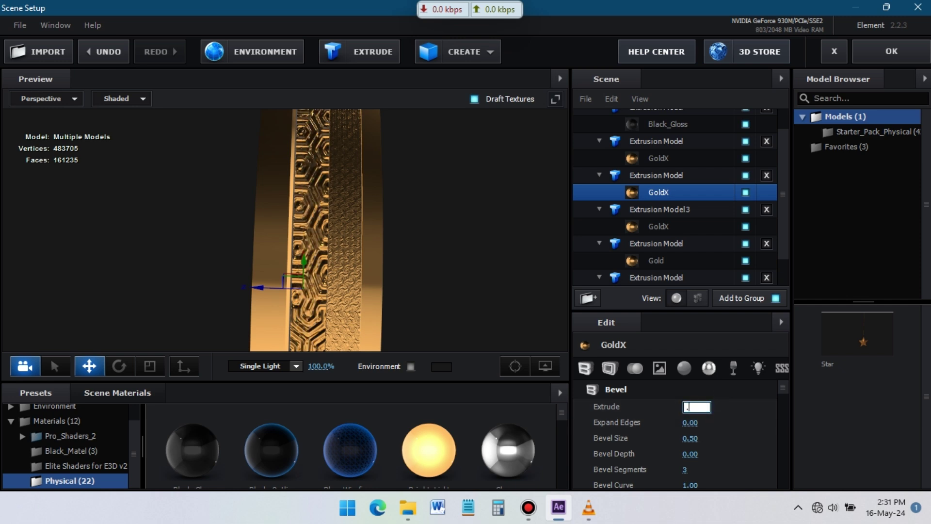
pyautogui.press('Return')
pyautogui.press('Return')
pyautogui.click(694, 408)
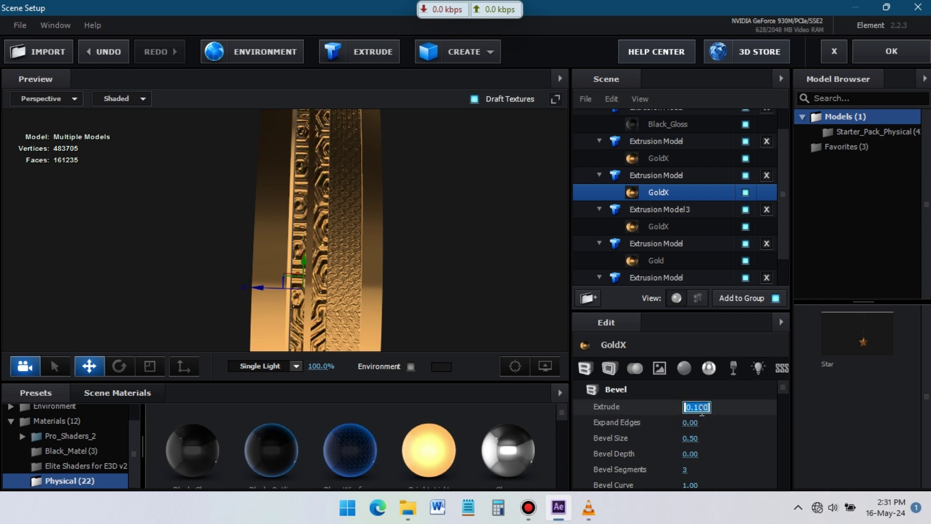
pyautogui.write('.08')
pyautogui.press('Return')
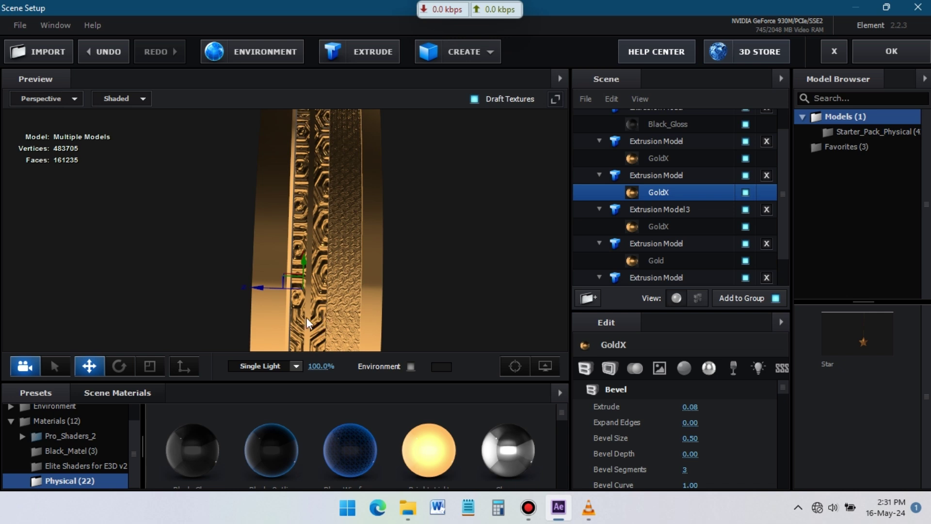
# Adjust the GoldX copy's position along Z and set its Extrude to 0.05.
pyautogui.moveTo(266, 292); pyautogui.dragTo(276, 291)
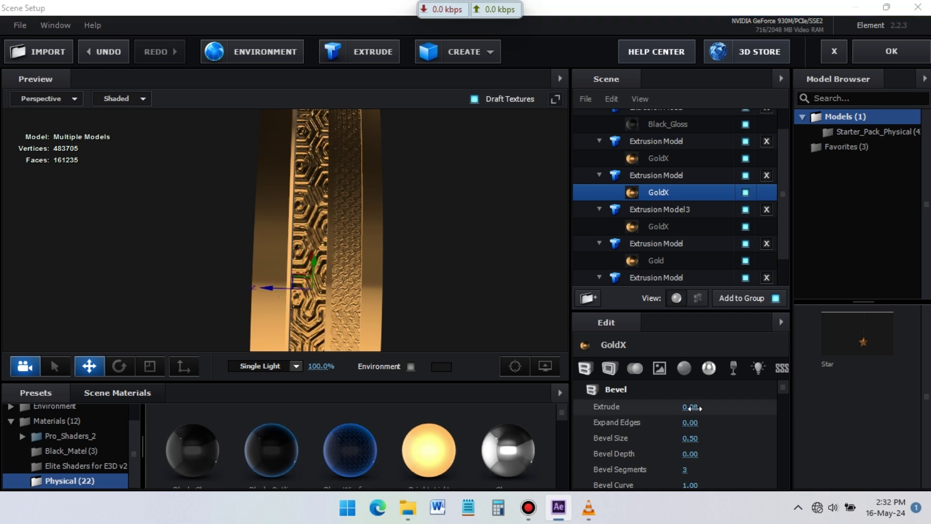
pyautogui.click(690, 407)
pyautogui.write('.05')
pyautogui.press('Return')
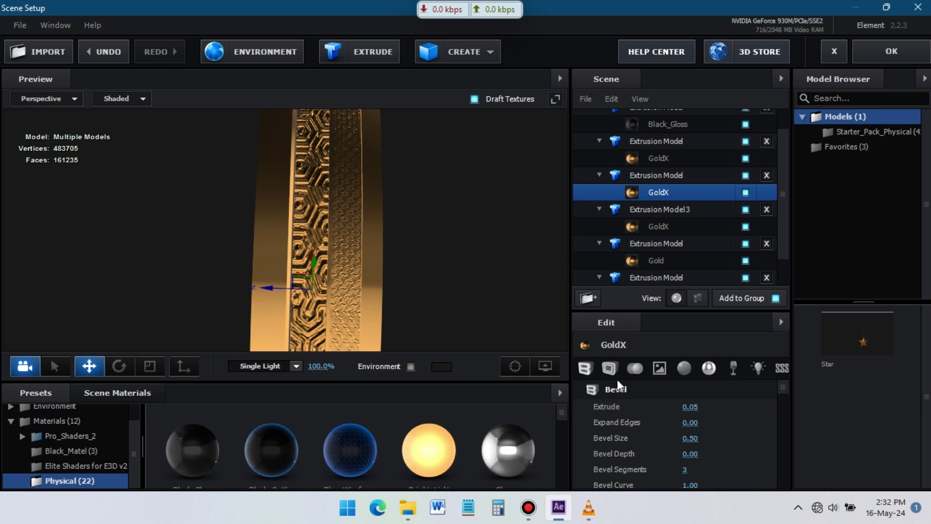
pyautogui.scroll(3, 312, 312)
pyautogui.moveTo(285, 303); pyautogui.dragTo(280, 301)
# Duplicate the thin GoldX extrusion twice more and space the copies along Z as narrow strips beside the front layer.
pyautogui.rightClick(655, 175)
pyautogui.click(711, 241)
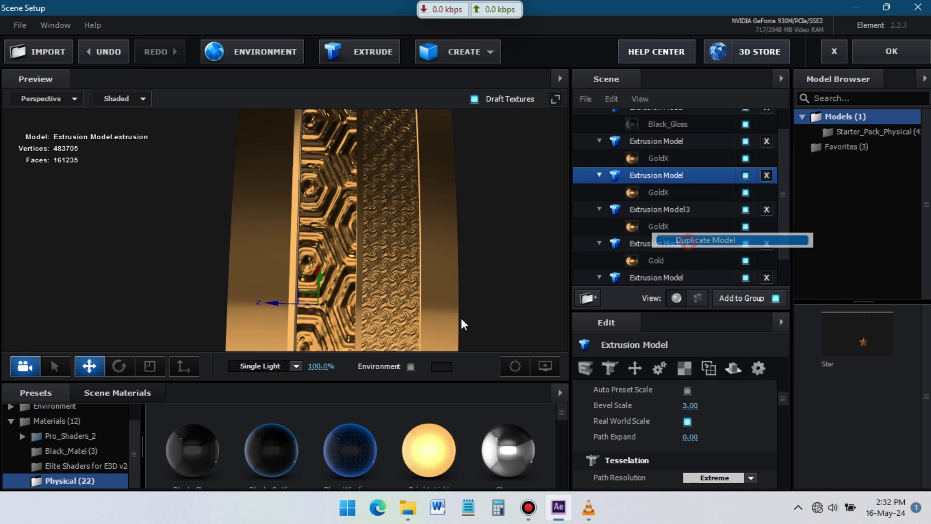
pyautogui.moveTo(286, 307); pyautogui.dragTo(295, 303)
pyautogui.rightClick(656, 178)
pyautogui.click(708, 243)
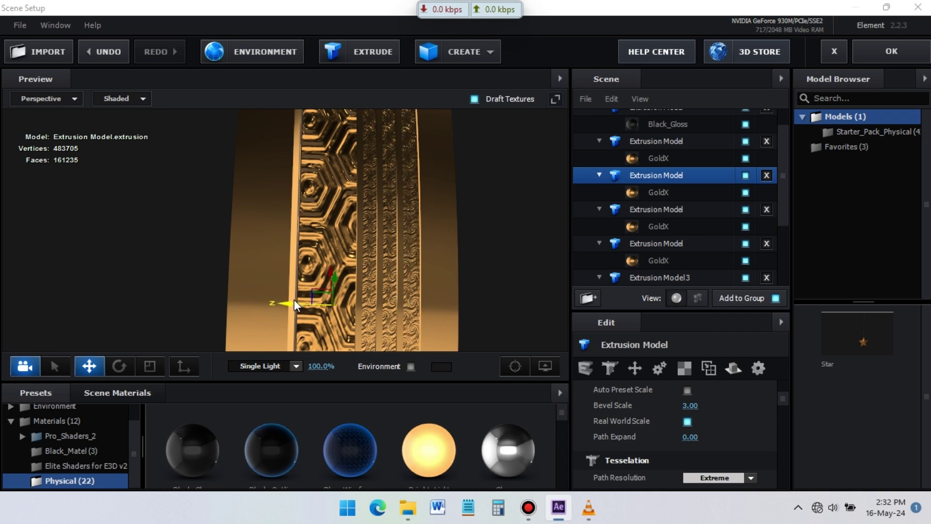
pyautogui.scroll(-5, 445, 202)
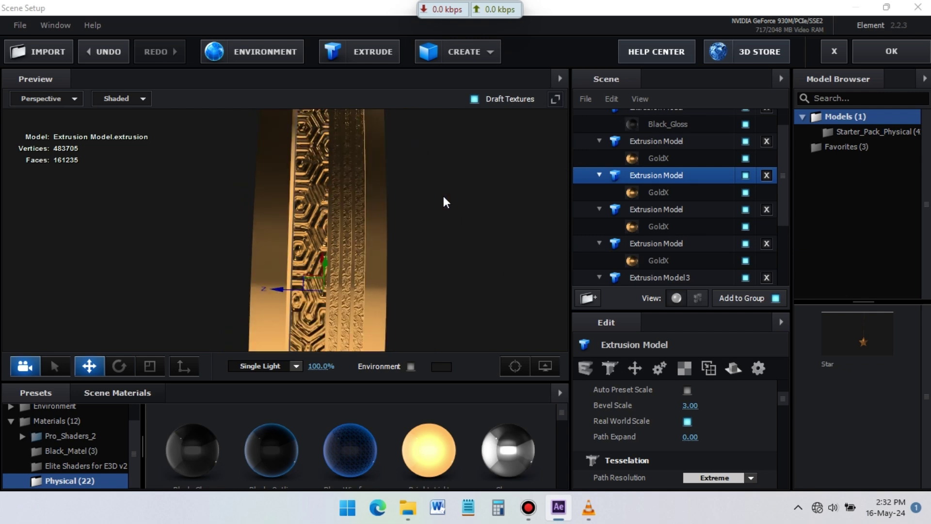
pyautogui.moveTo(349, 176); pyautogui.dragTo(358, 127)
pyautogui.scroll(10, 375, 121)
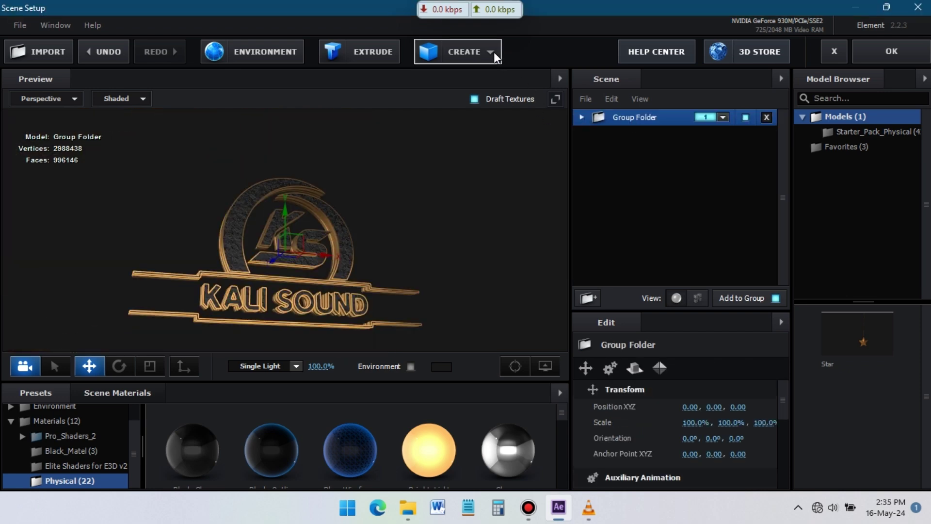
# Create a plane model in the group folder.
pyautogui.click(491, 52)
pyautogui.click(606, 82)
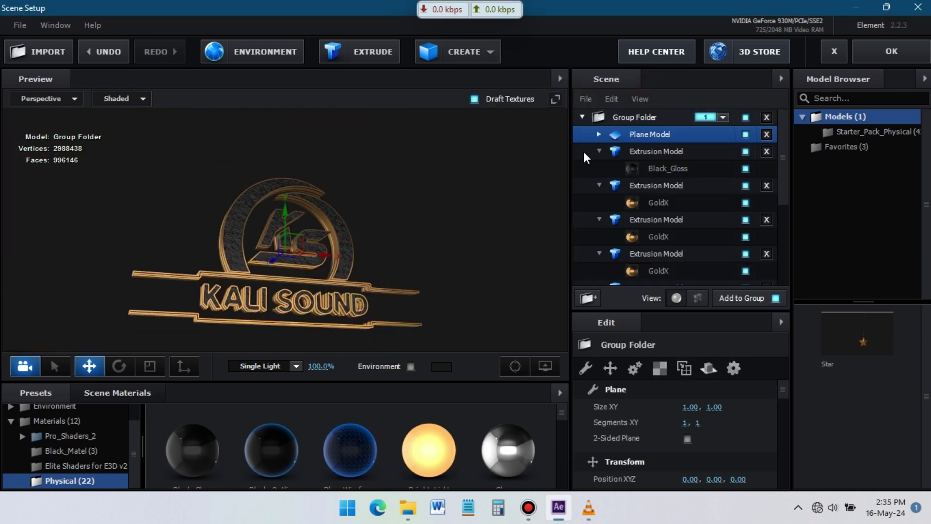
pyautogui.moveTo(387, 190); pyautogui.dragTo(425, 241)
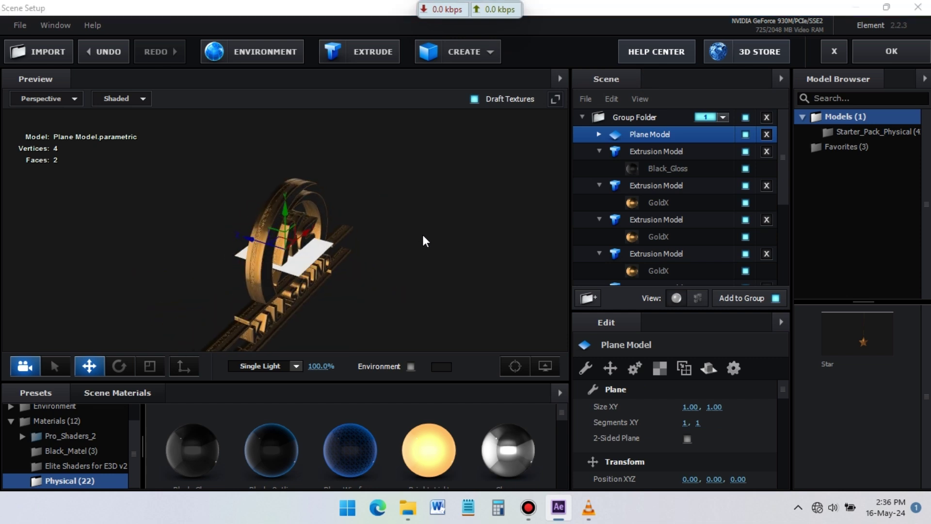
# Rename the Black_Gloss extrusion model to Logo and select the Plane Model.
pyautogui.rightClick(650, 153)
pyautogui.click(702, 249)
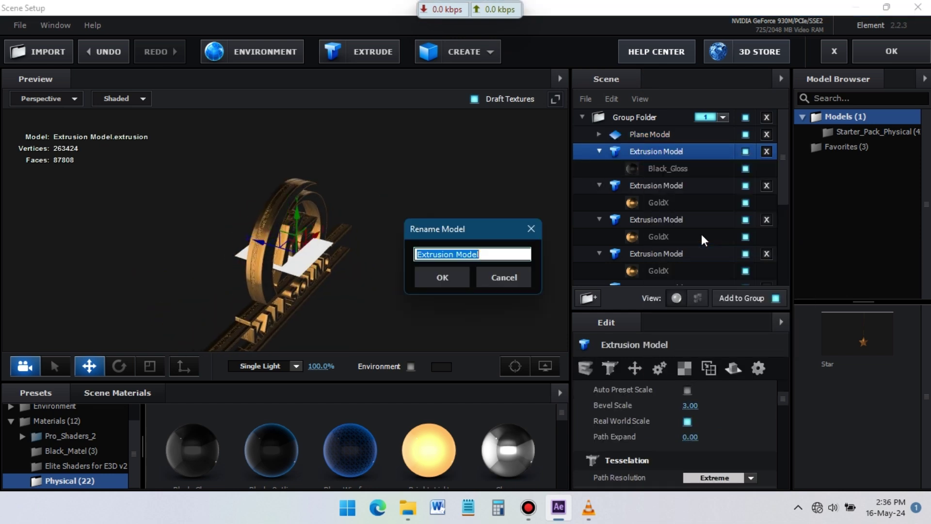
pyautogui.write('Logo')
pyautogui.press('Return')
pyautogui.click(636, 134)
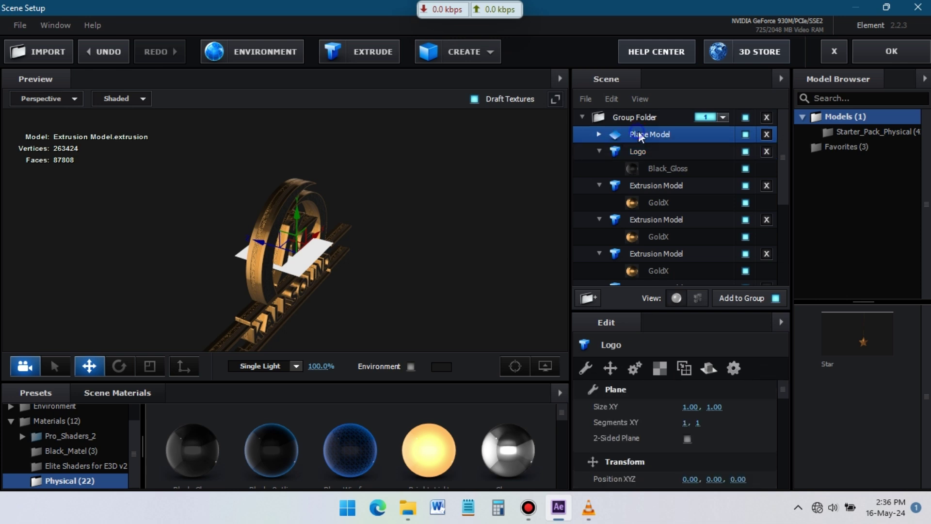
# Rename the Plane Model as BG.
pyautogui.rightClick(638, 136)
pyautogui.click(706, 250)
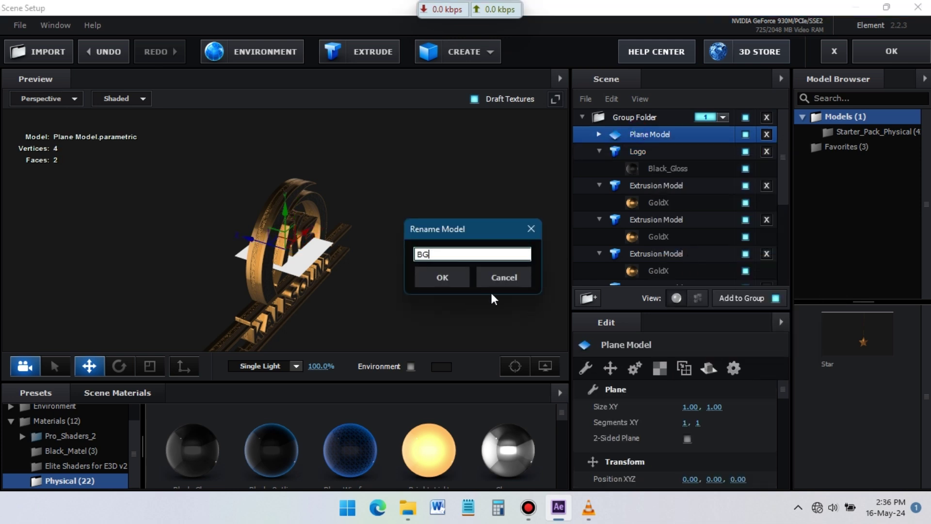
pyautogui.press('Return')
# Rename the Logo model that carries the Black_Gloss material as Logo Black.
pyautogui.click(600, 152)
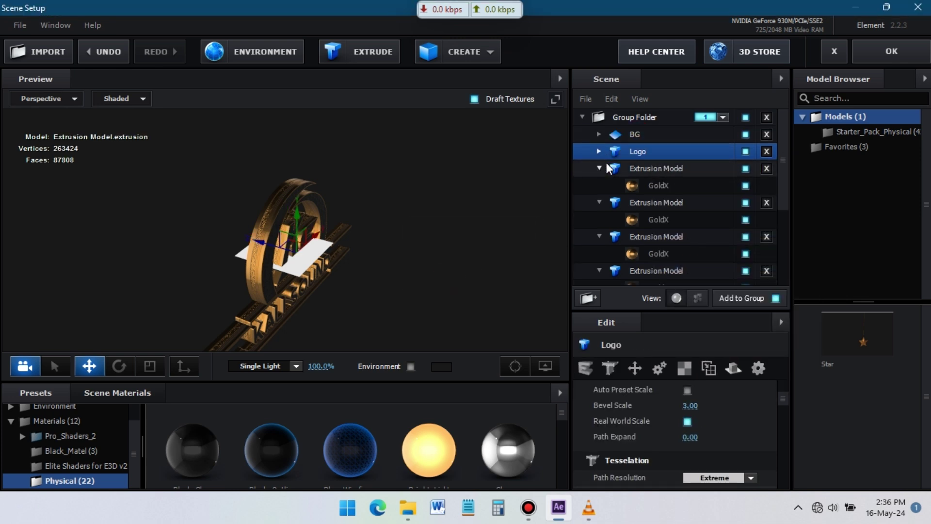
pyautogui.click(600, 153)
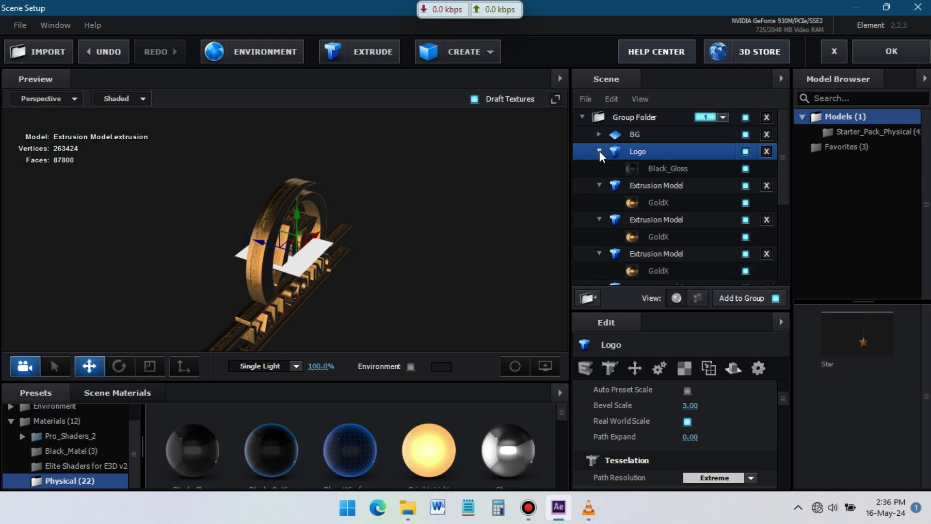
pyautogui.rightClick(635, 150)
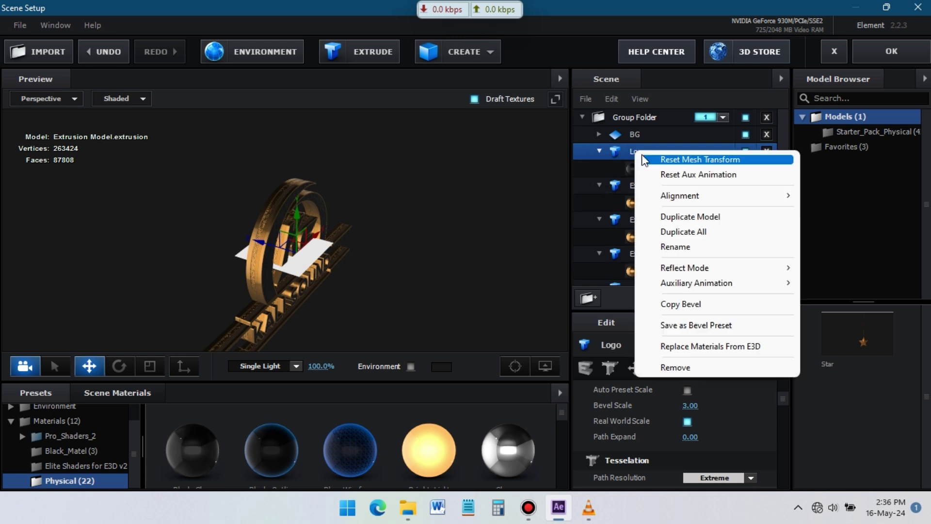
pyautogui.click(618, 149)
pyautogui.rightClick(635, 150)
pyautogui.click(680, 249)
pyautogui.click(458, 254)
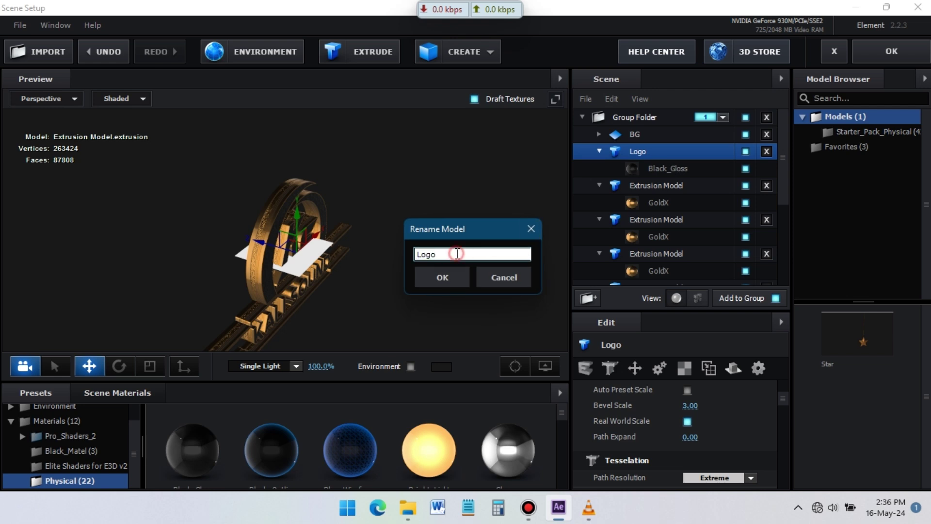
pyautogui.write('Black')
pyautogui.press('Return')
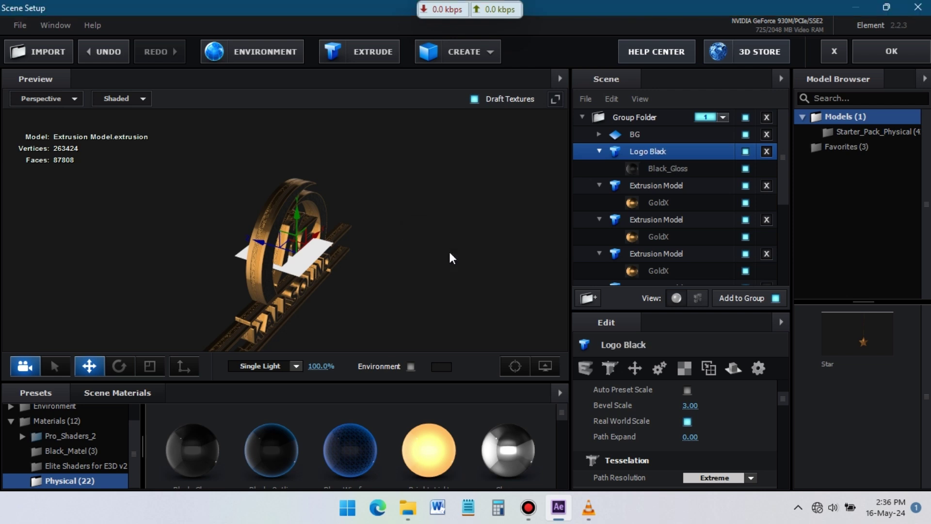
# Set the BG plane's Size XY to 100 by 100 and apply the first black gloss preset from the Physical materials to it.
pyautogui.click(599, 151)
pyautogui.click(608, 136)
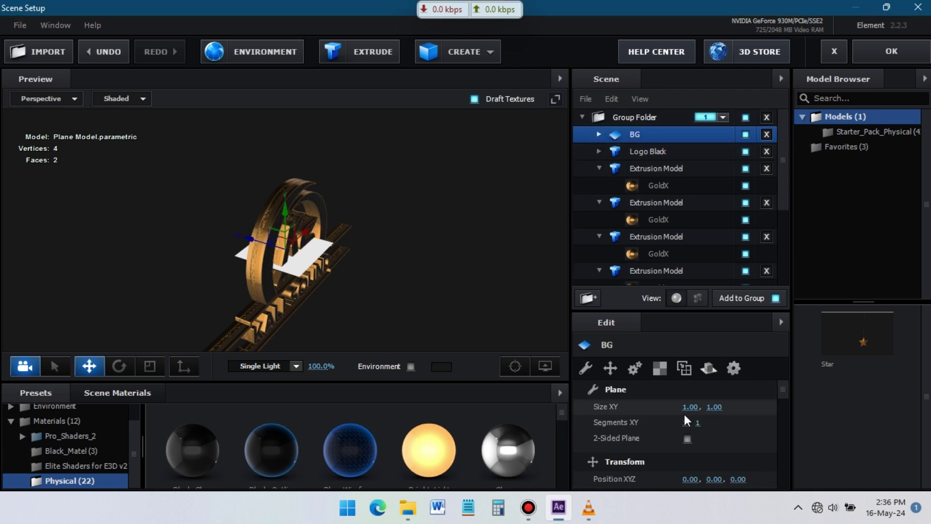
pyautogui.write('100')
pyautogui.click(729, 407)
pyautogui.write('1')
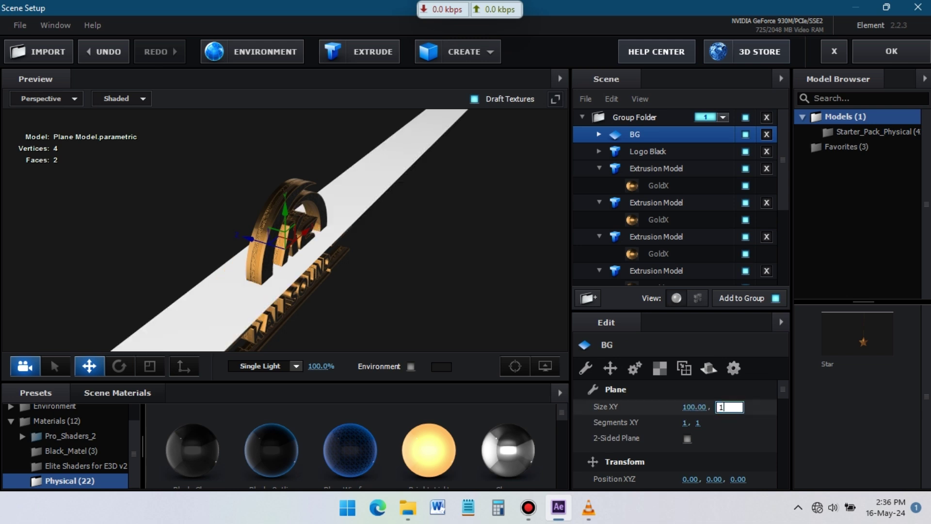
pyautogui.write('00')
pyautogui.press('Return')
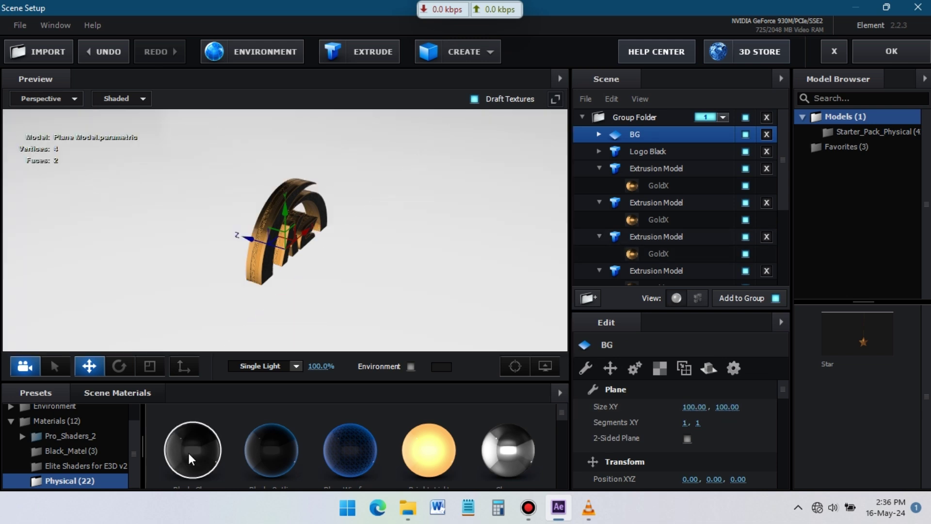
pyautogui.moveTo(189, 458); pyautogui.dragTo(631, 142)
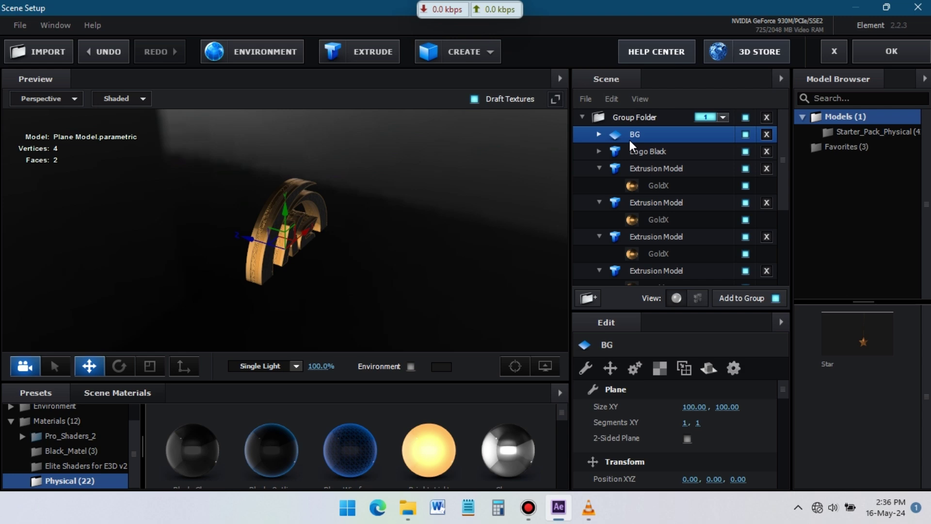
# Load Custom Layer 7 (Pattern 3_NRM_NRM.png) as the BG material's Normal Bump texture with a UV Repeat of 50 by 50.
pyautogui.click(598, 138)
pyautogui.click(663, 152)
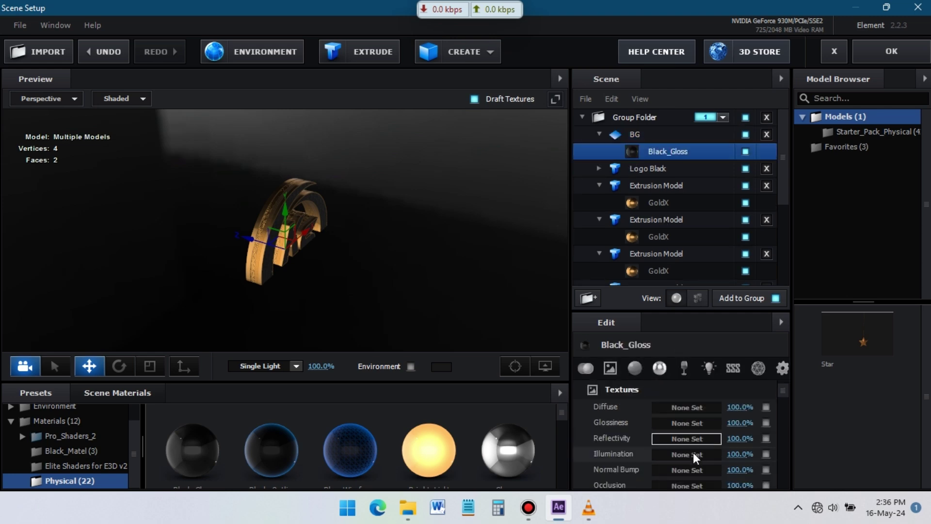
pyautogui.click(687, 470)
pyautogui.click(737, 241)
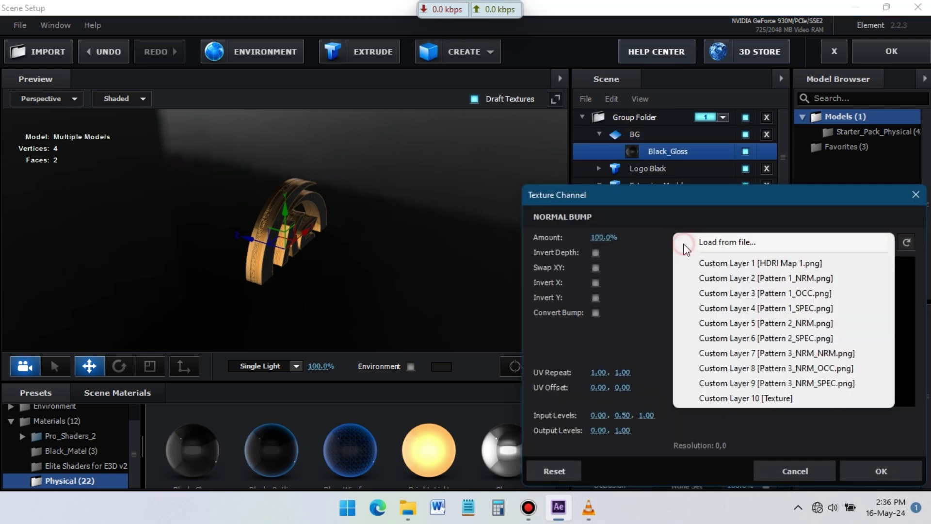
pyautogui.click(759, 358)
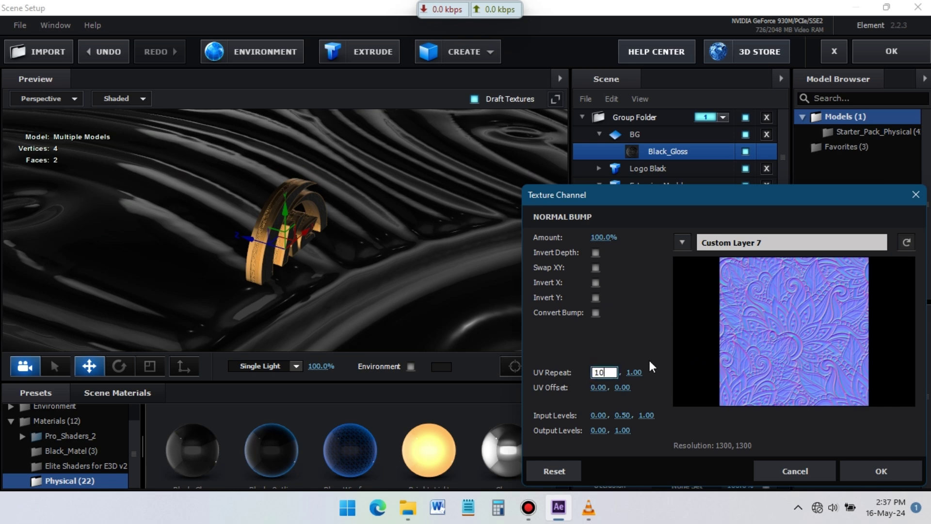
pyautogui.write('10')
pyautogui.click(627, 373)
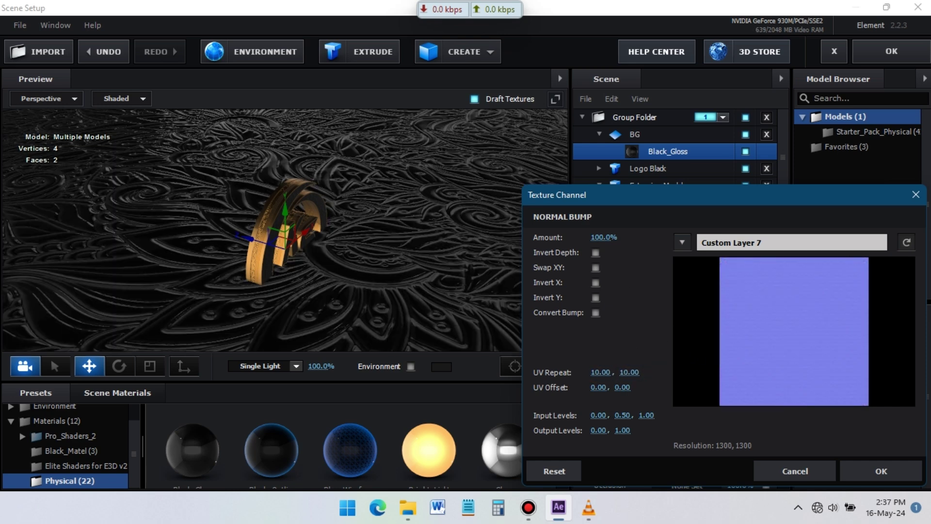
pyautogui.click(629, 372)
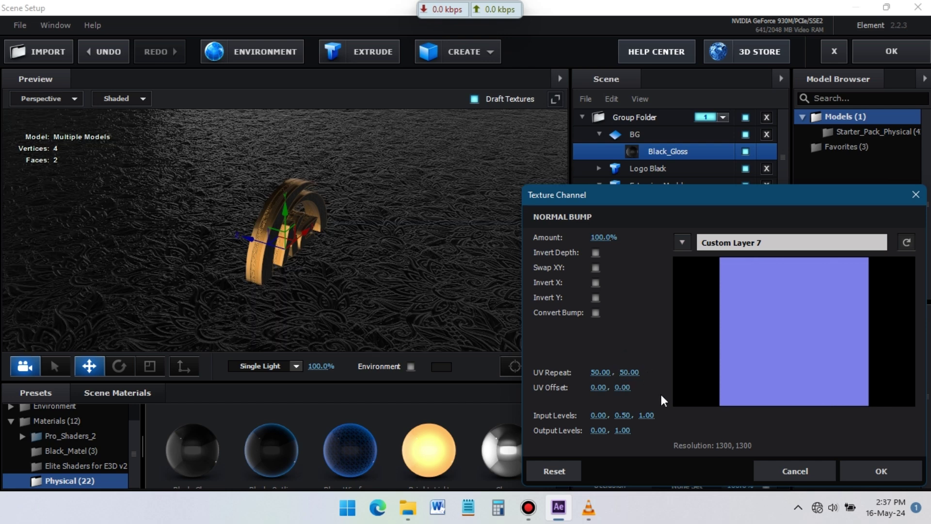
pyautogui.click(851, 466)
# Load Custom Layer 8 (Pattern 3_NRM_OCC.png) as the BG material's Occlusion texture with a UV Repeat of 50 by 50.
pyautogui.click(688, 488)
pyautogui.click(682, 242)
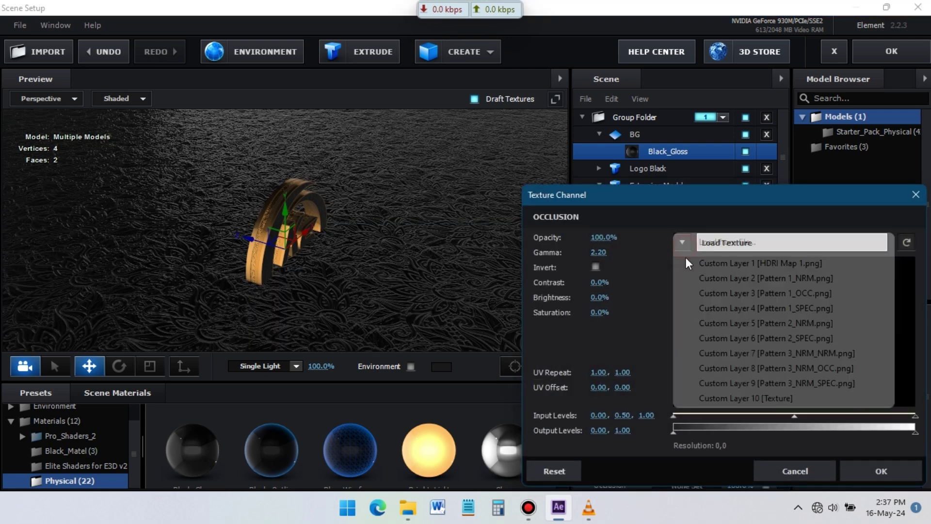
pyautogui.click(754, 368)
pyautogui.click(599, 373)
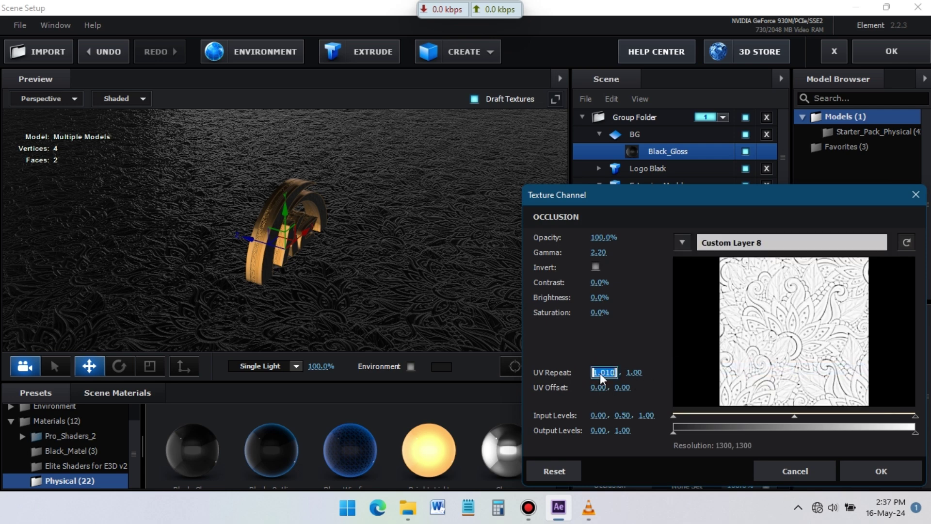
pyautogui.click(599, 373)
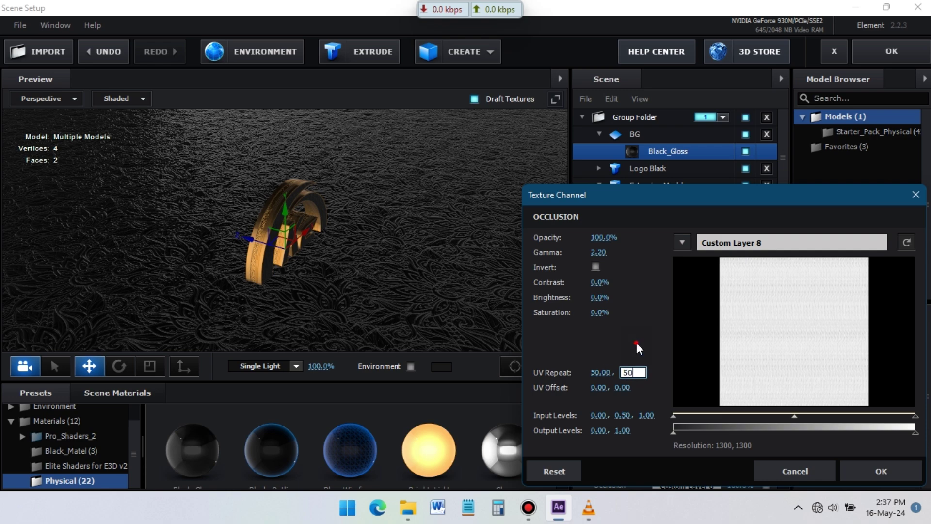
pyautogui.click(863, 470)
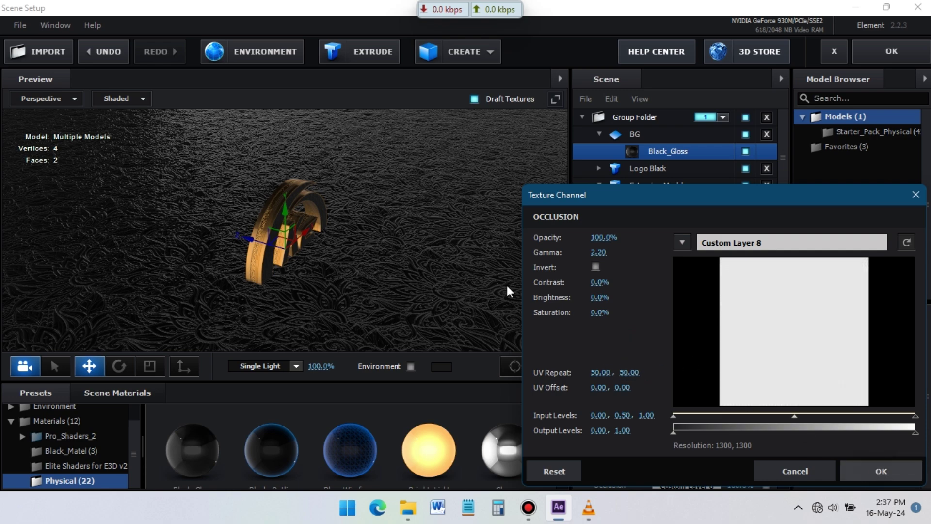
# Rotate the BG plane about its X axis so it stands upright, parallel to the logo.
pyautogui.click(120, 367)
pyautogui.moveTo(472, 250); pyautogui.dragTo(427, 224)
pyautogui.moveTo(299, 215); pyautogui.dragTo(378, 268)
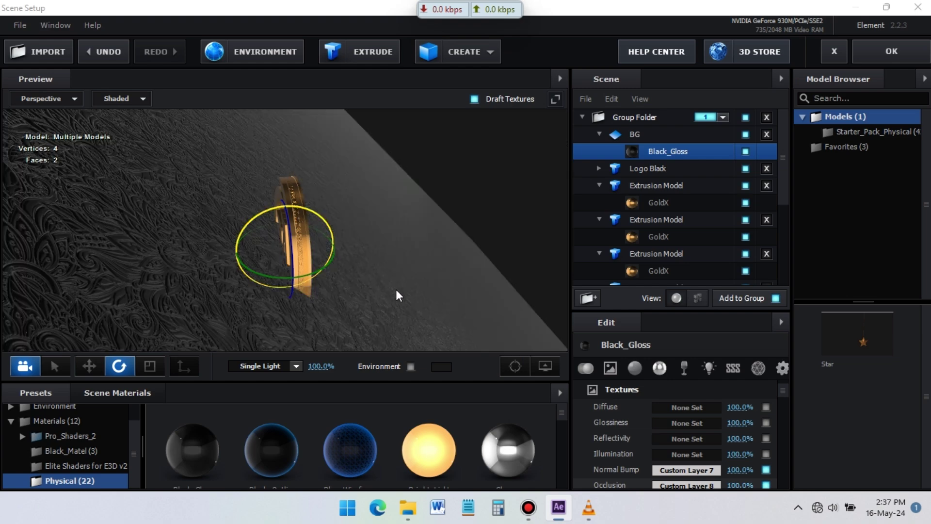
pyautogui.moveTo(309, 211); pyautogui.dragTo(378, 239)
pyautogui.moveTo(403, 255); pyautogui.dragTo(345, 233)
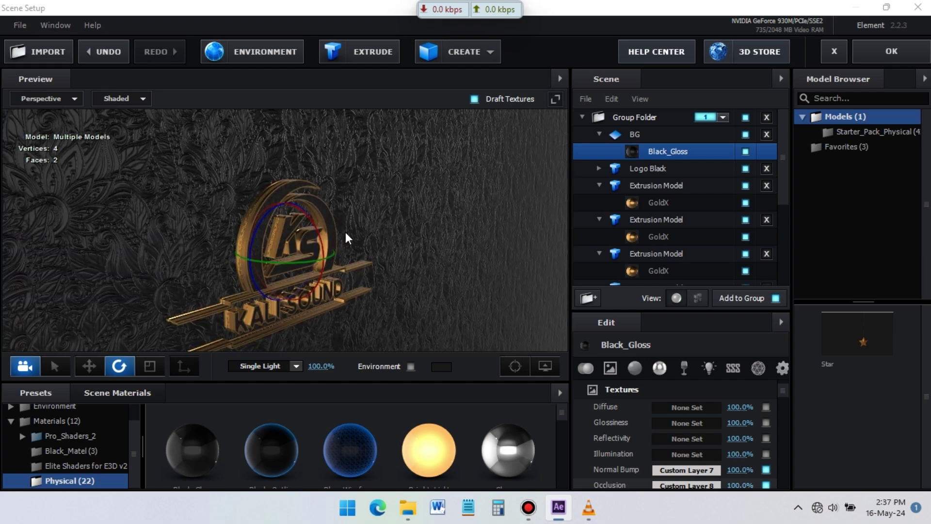
# Move the upright BG plane along Z toward the back of the KALI SOUND logo.
pyautogui.click(91, 369)
pyautogui.moveTo(224, 293); pyautogui.dragTo(279, 287)
pyautogui.moveTo(235, 251); pyautogui.dragTo(217, 251)
pyautogui.moveTo(361, 282); pyautogui.dragTo(295, 312)
pyautogui.scroll(1, 295, 312)
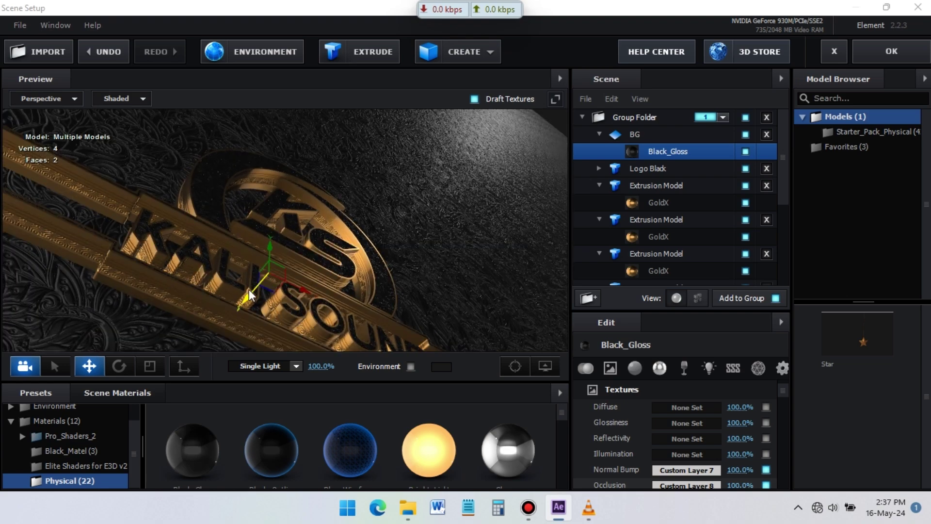
pyautogui.moveTo(248, 289); pyautogui.dragTo(475, 271)
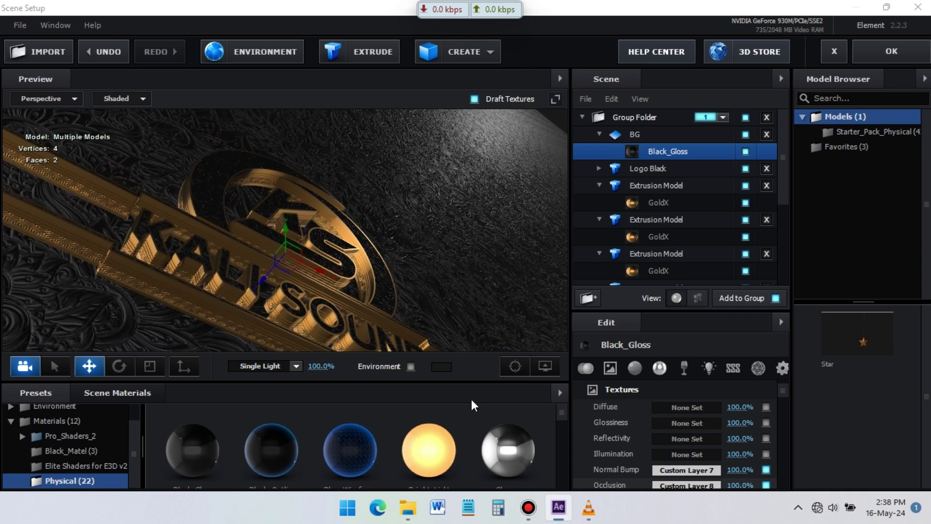
pyautogui.click(529, 507)
pyautogui.click(624, 38)
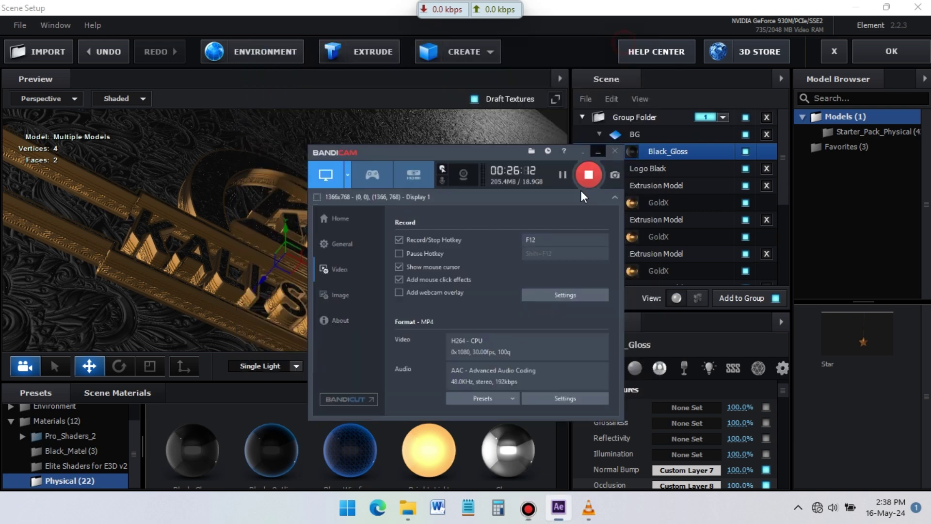
# Fine-tune the BG plane's Z position to about 0.03 so it sits against the back of the logo extrusions.
pyautogui.moveTo(266, 275); pyautogui.dragTo(258, 279)
pyautogui.scroll(3, 150, 285)
pyautogui.moveTo(149, 283); pyautogui.dragTo(229, 285)
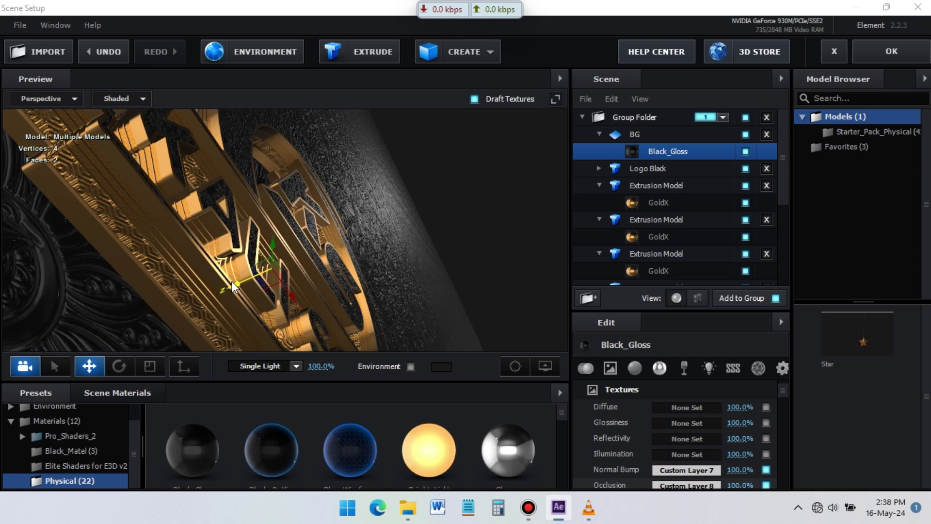
pyautogui.moveTo(234, 281); pyautogui.dragTo(244, 278)
pyautogui.moveTo(370, 230); pyautogui.dragTo(392, 211)
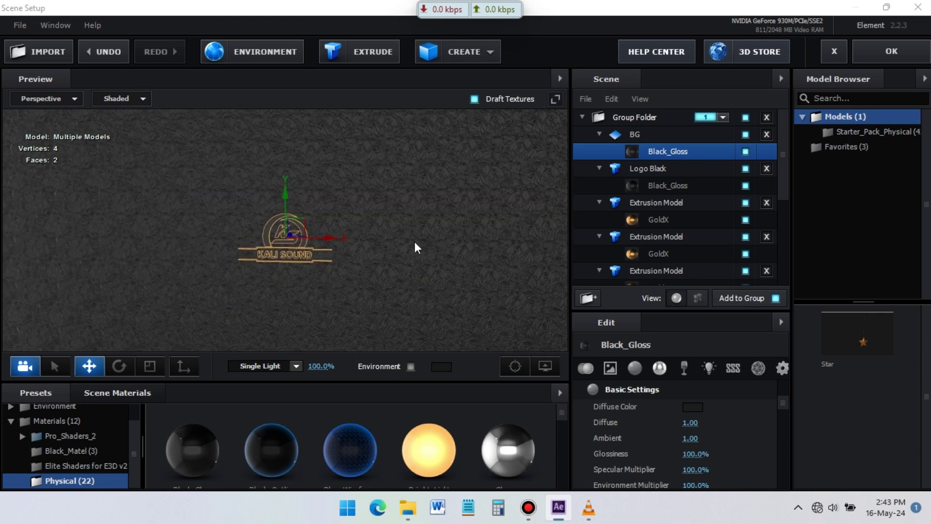
# Assign the BG plane to auxiliary animation Channel 1 and apply the scene setup to the Black Gold 3D Logo composition.
pyautogui.click(635, 133)
pyautogui.rightClick(635, 133)
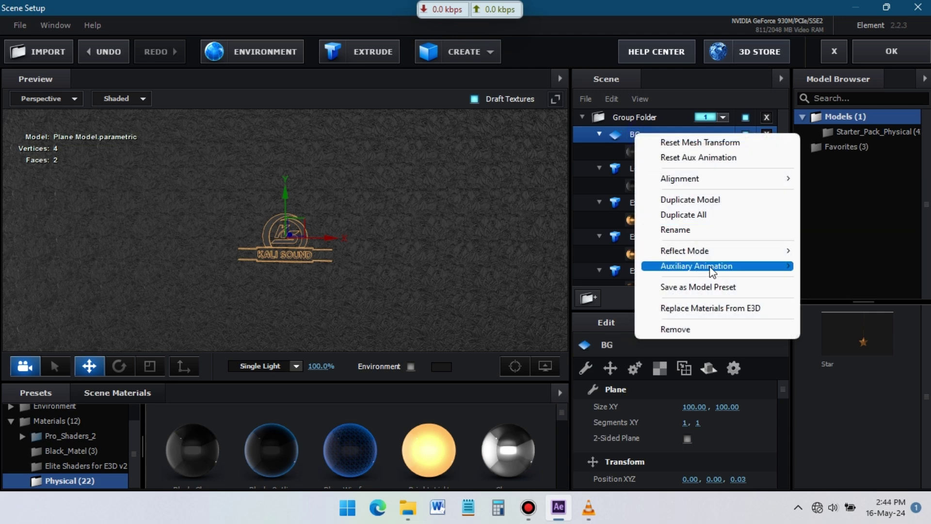
pyautogui.moveTo(711, 268)
pyautogui.click(838, 278)
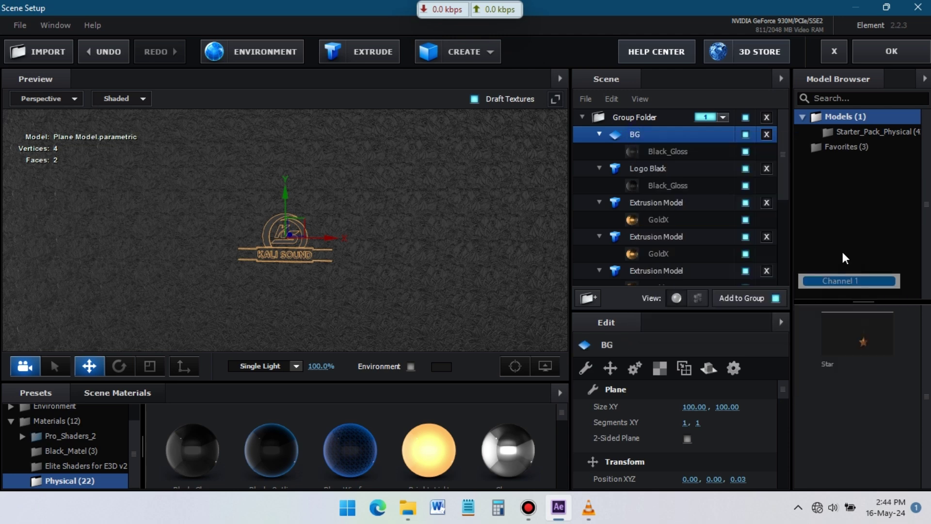
pyautogui.click(886, 61)
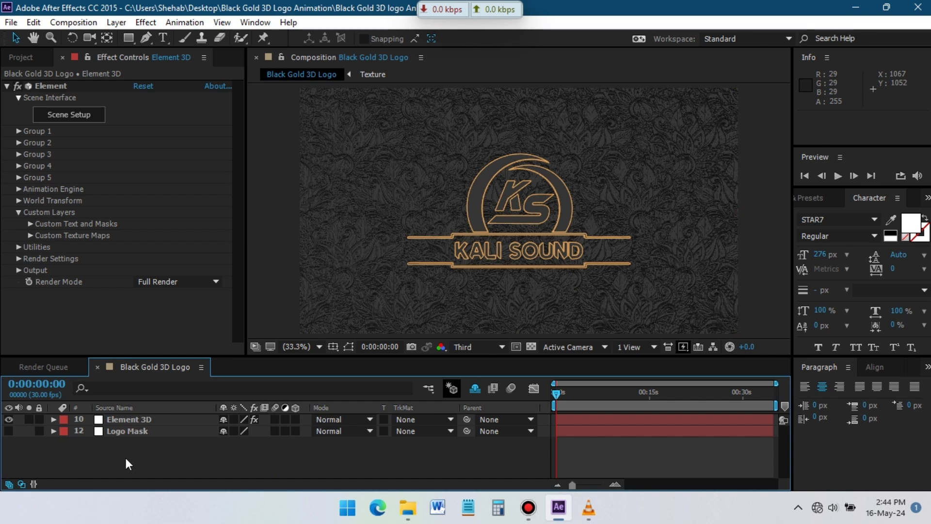
# Create a two-node camera in the Black Gold 3D Logo composition, choosing its lens preset.
pyautogui.rightClick(130, 458)
pyautogui.moveTo(207, 325)
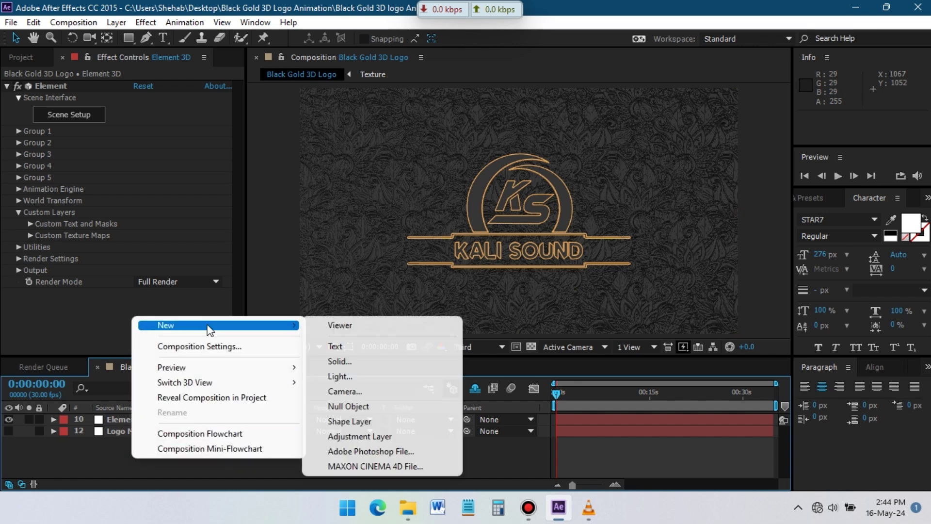
pyautogui.click(372, 393)
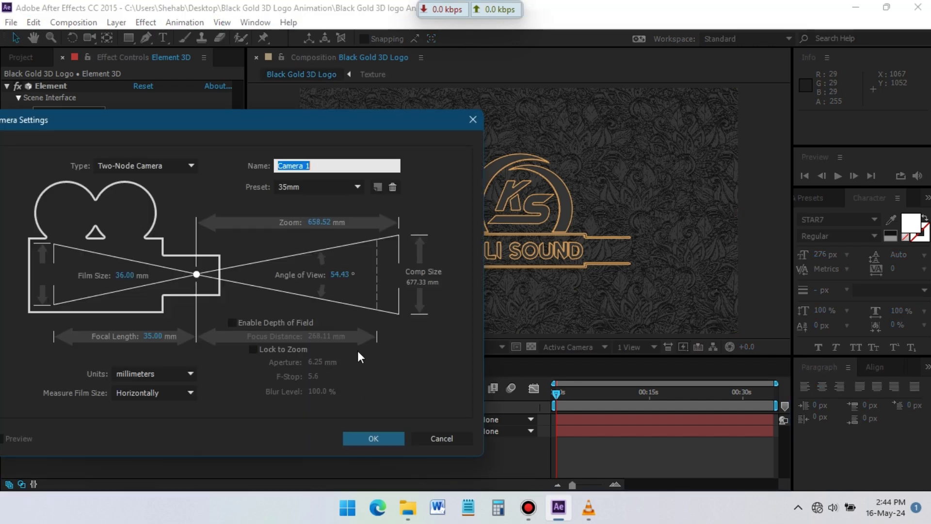
pyautogui.click(291, 187)
pyautogui.click(332, 288)
pyautogui.click(384, 439)
# Add 0513.MP3 from the Music folder to the composition above the camera layer and lock it.
pyautogui.click(7, 207)
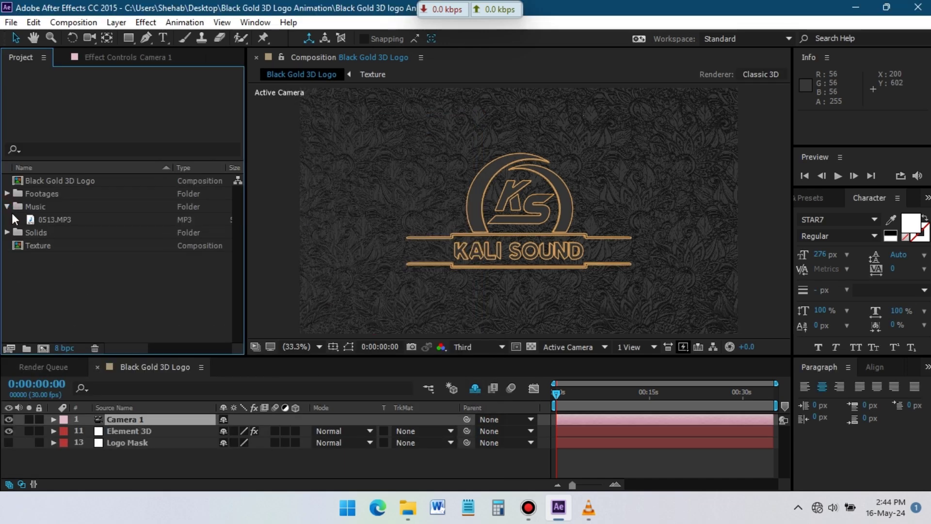
pyautogui.moveTo(49, 219); pyautogui.dragTo(125, 426)
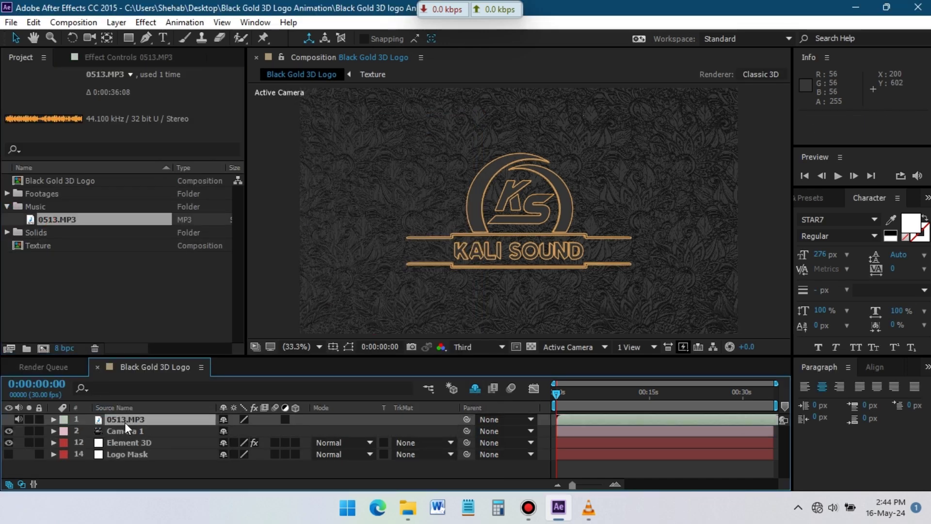
pyautogui.click(39, 419)
# Reveal the audio waveform of the 0513.MP3 layer in the timeline.
pyautogui.click(54, 419)
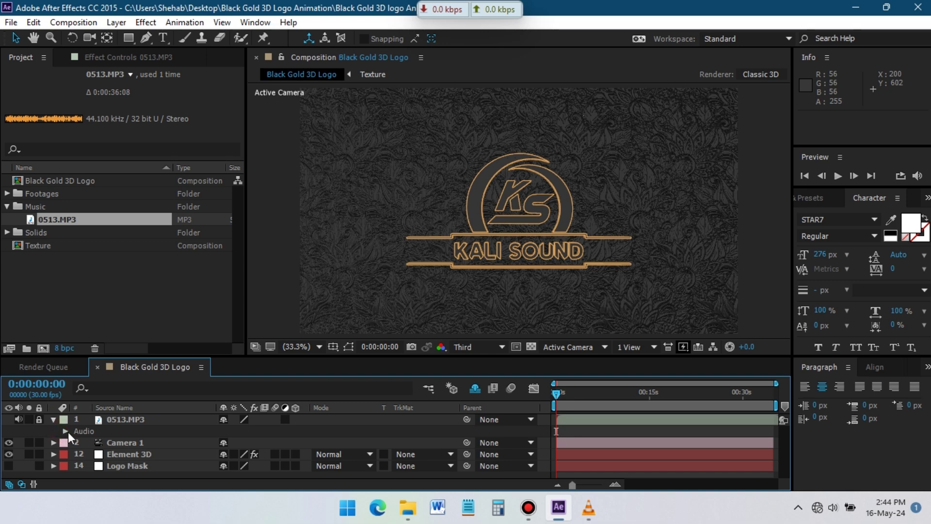
pyautogui.click(65, 431)
pyautogui.click(76, 454)
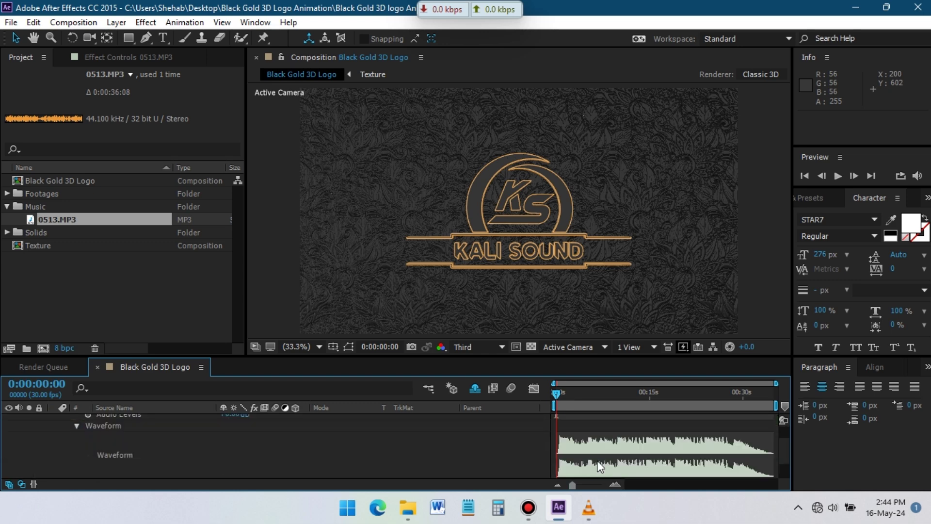
# Orbit Camera 1 to a low, slanted angle that shows the sides of the extruded KALI SOUND logo.
pyautogui.scroll(-3, 601, 467)
pyautogui.click(127, 449)
pyautogui.click(92, 38)
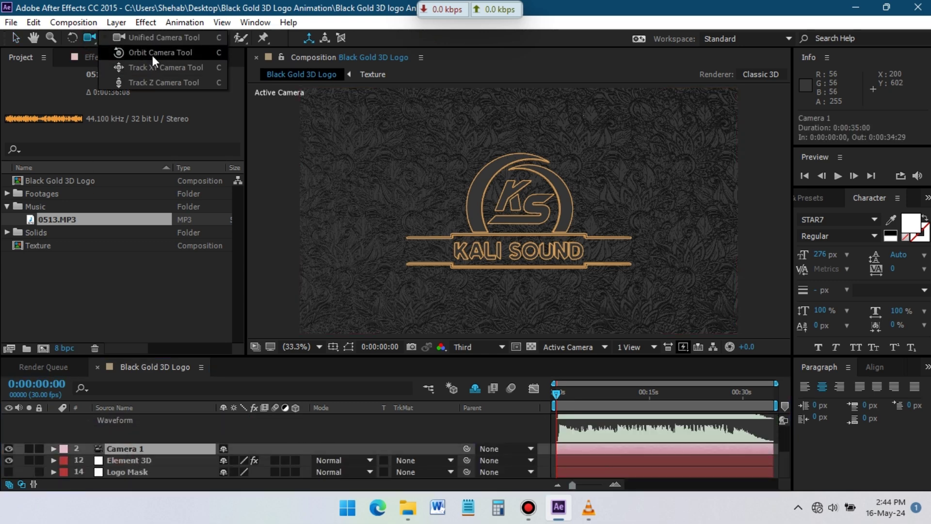
pyautogui.click(153, 56)
pyautogui.moveTo(528, 209); pyautogui.dragTo(531, 178)
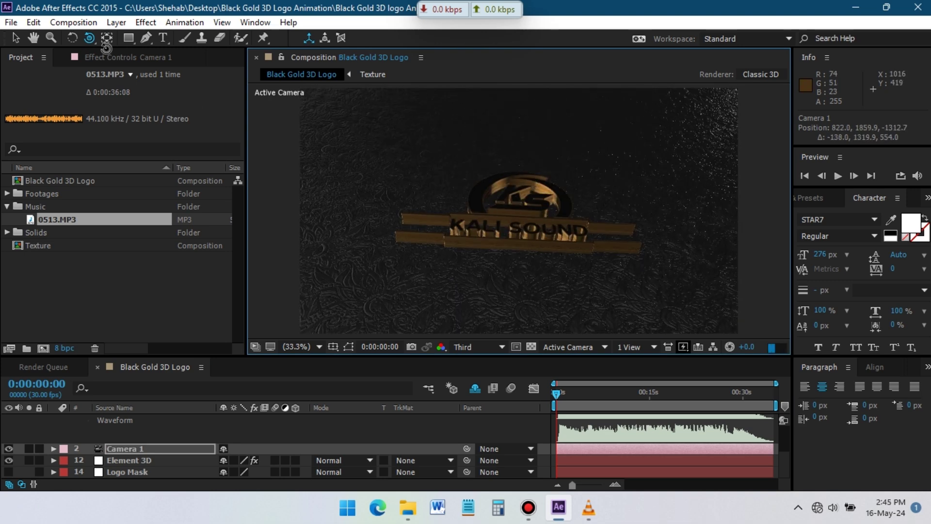
# Set the preview resolution to Quarter and track Camera 1 in close to the KS emblem.
pyautogui.click(90, 37)
pyautogui.click(145, 69)
pyautogui.click(478, 347)
pyautogui.click(485, 427)
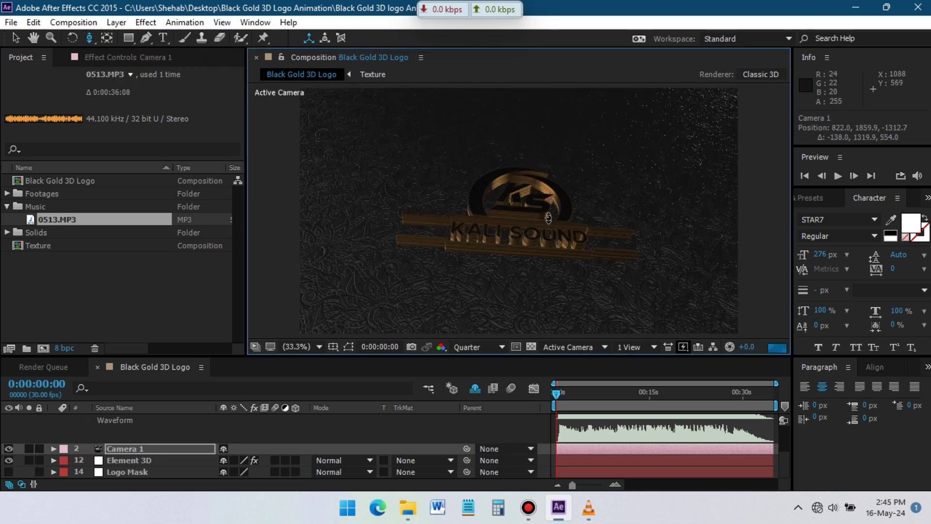
pyautogui.moveTo(544, 236); pyautogui.dragTo(535, 198)
pyautogui.moveTo(557, 169); pyautogui.dragTo(544, 224)
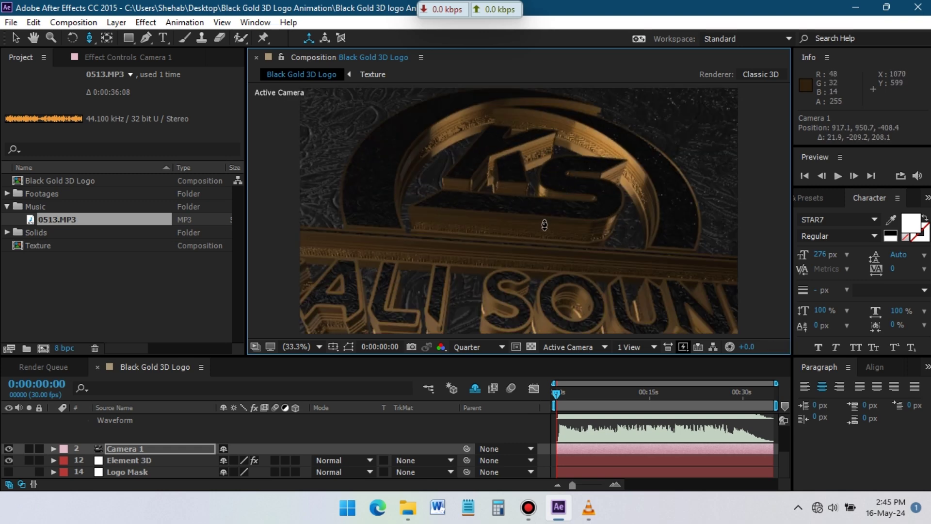
# Orbit Camera 1 slightly sideways around the enlarged KS emblem so the logo sits at a diagonal.
pyautogui.click(89, 39)
pyautogui.click(127, 53)
pyautogui.moveTo(456, 268); pyautogui.dragTo(441, 265)
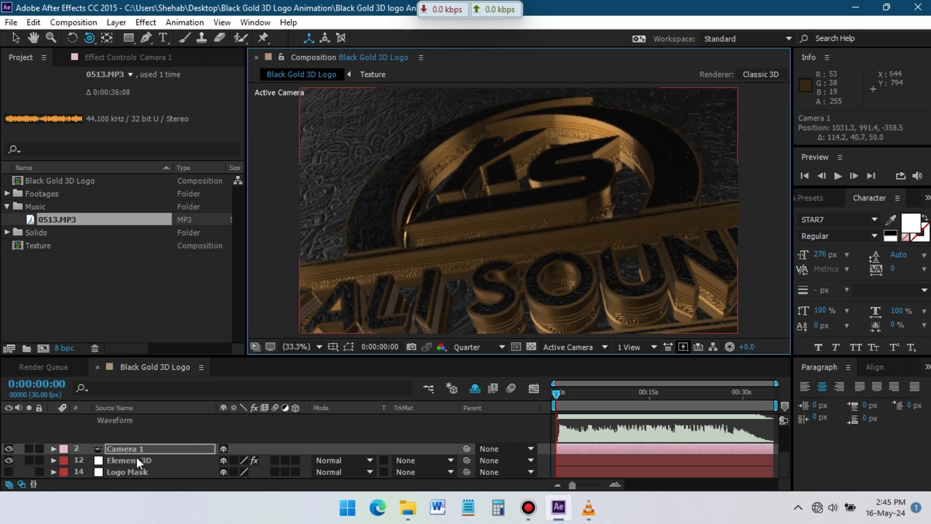
# Create an orbit null for Camera 1 and set the null's Z Rotation to 161°.
pyautogui.rightClick(124, 446)
pyautogui.moveTo(213, 359)
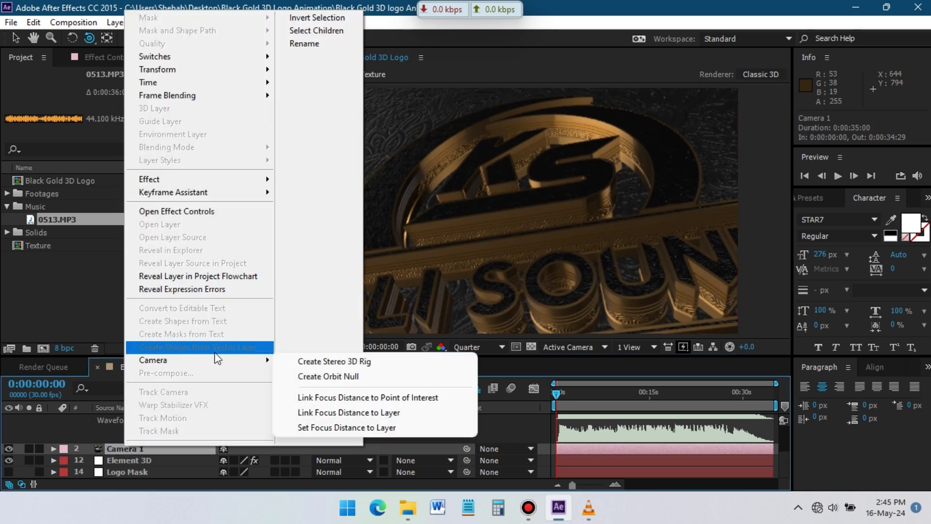
pyautogui.click(335, 377)
pyautogui.press('r')
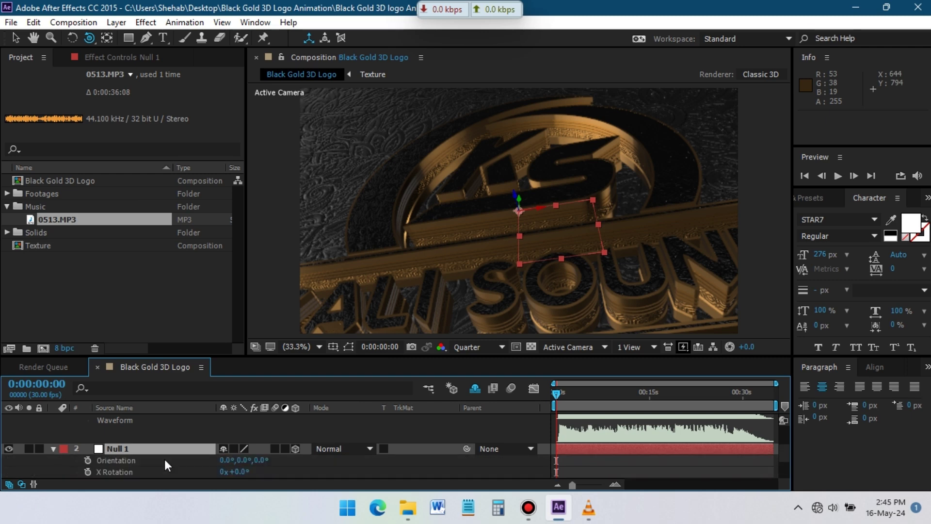
pyautogui.scroll(-2, 252, 467)
pyautogui.moveTo(243, 437); pyautogui.dragTo(299, 440)
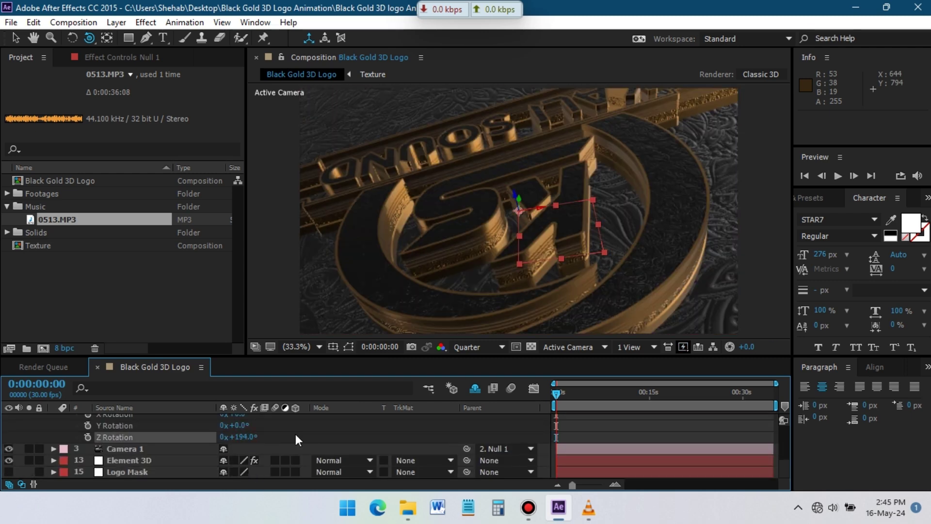
pyautogui.moveTo(239, 440); pyautogui.dragTo(224, 440)
# Reframe the logo by moving Camera 1 in the composition view.
pyautogui.click(125, 449)
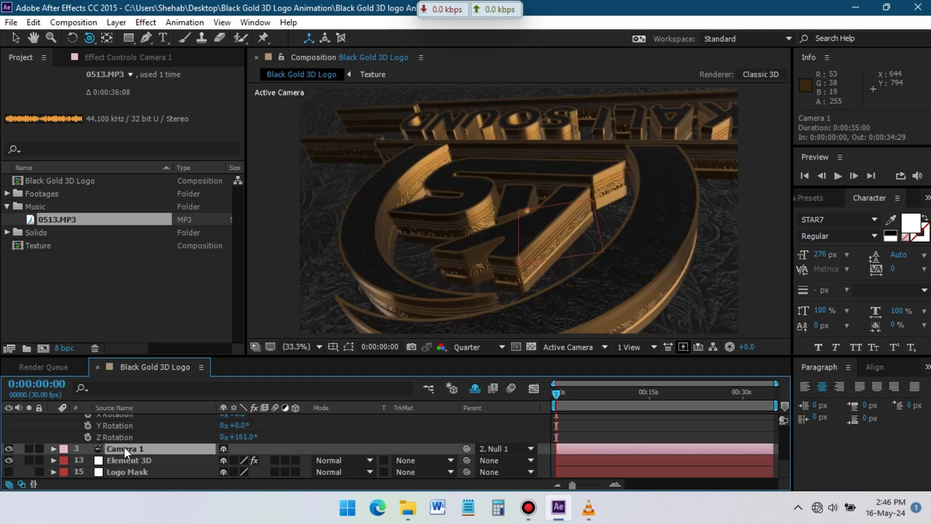
pyautogui.press('c')
pyautogui.moveTo(631, 97); pyautogui.dragTo(629, 133)
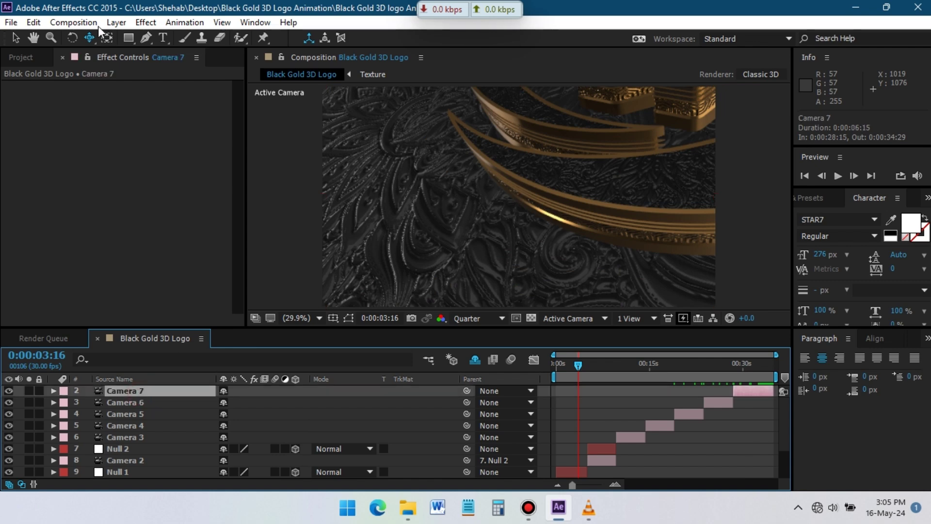
# Add an adjustment layer above the Camera 7 layer and rename it Curves.
pyautogui.click(117, 22)
pyautogui.click(474, 102)
pyautogui.rightClick(360, 155)
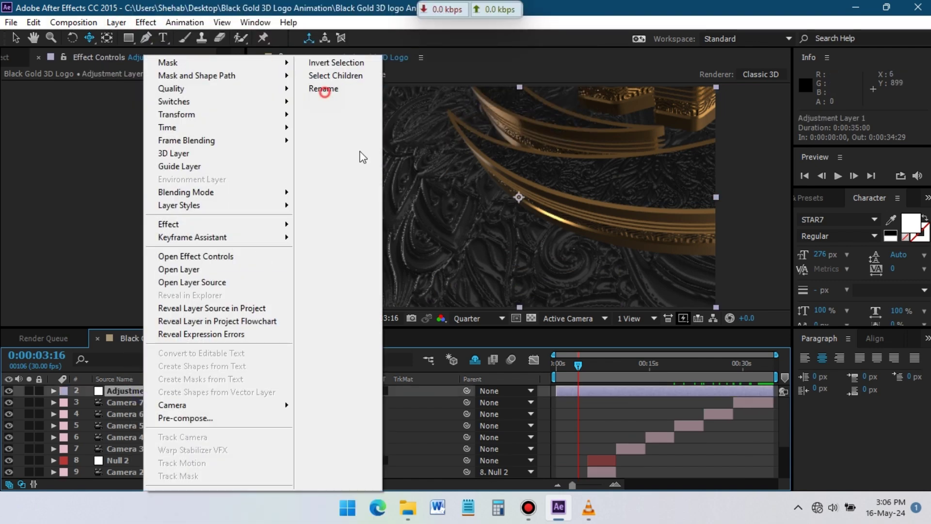
pyautogui.click(322, 87)
pyautogui.write('Curves')
pyautogui.press('Return')
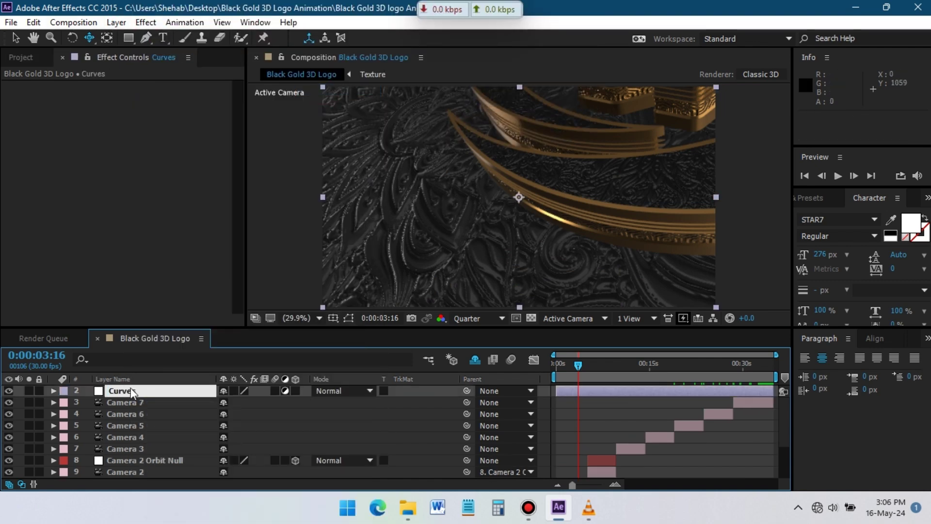
# Apply the Curves effect to the Curves layer and shape its RGB curve into an S that deepens shadows and lifts highlights.
pyautogui.hotkey('ctrl', 'space')
pyautogui.write('curve')
pyautogui.press('Return')
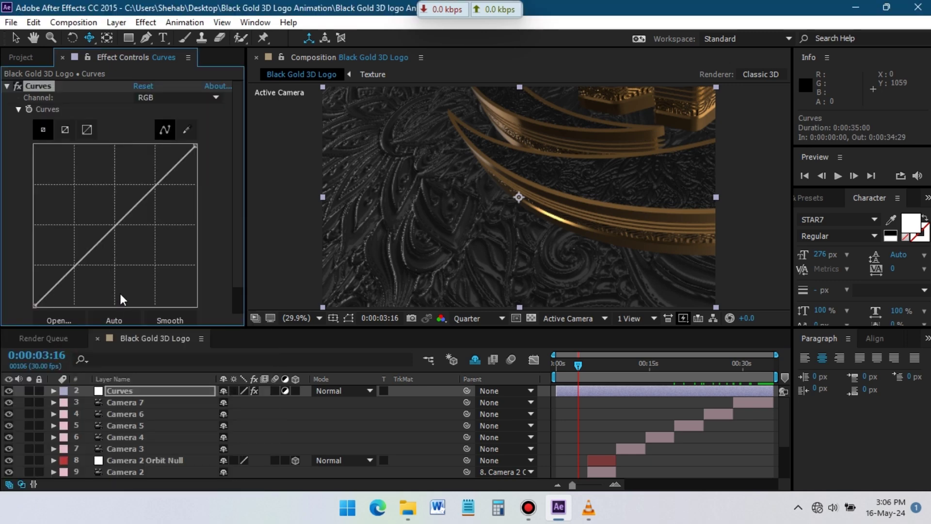
pyautogui.moveTo(74, 266); pyautogui.dragTo(80, 276)
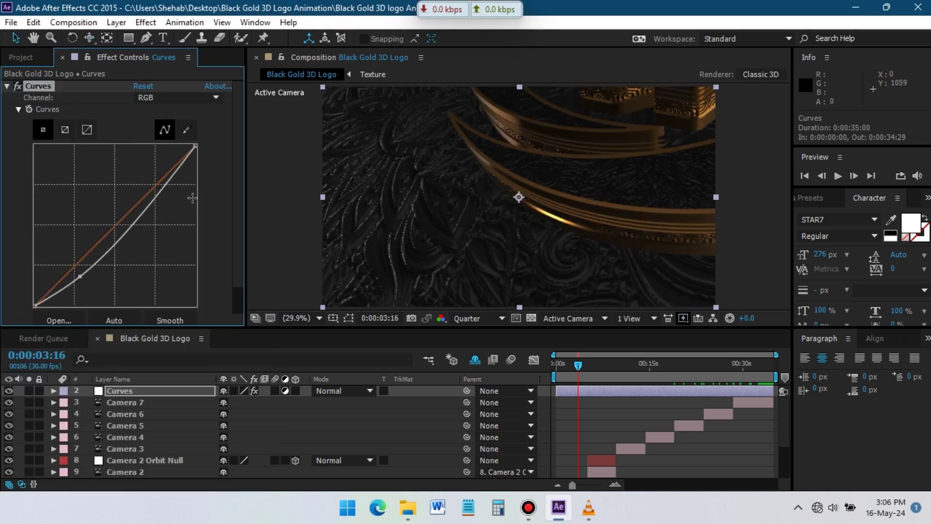
pyautogui.moveTo(160, 189); pyautogui.dragTo(143, 167)
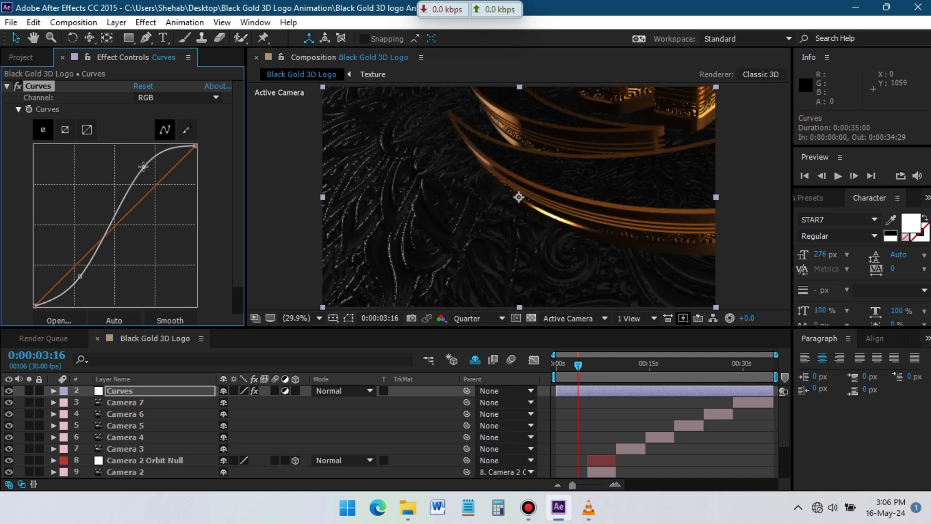
pyautogui.moveTo(80, 276); pyautogui.dragTo(78, 273)
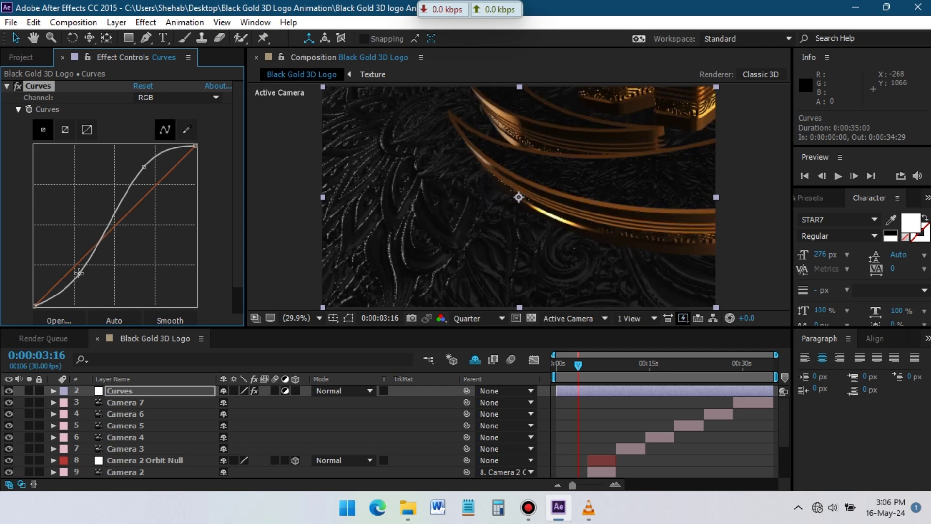
pyautogui.moveTo(141, 166); pyautogui.dragTo(142, 167)
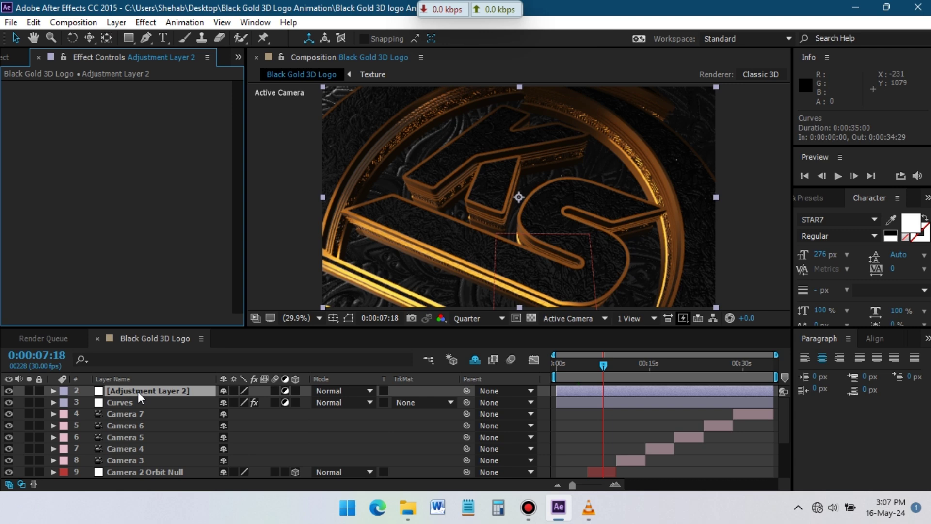
# Rename the Adjustment Layer 2 layer as Mask.
pyautogui.rightClick(140, 396)
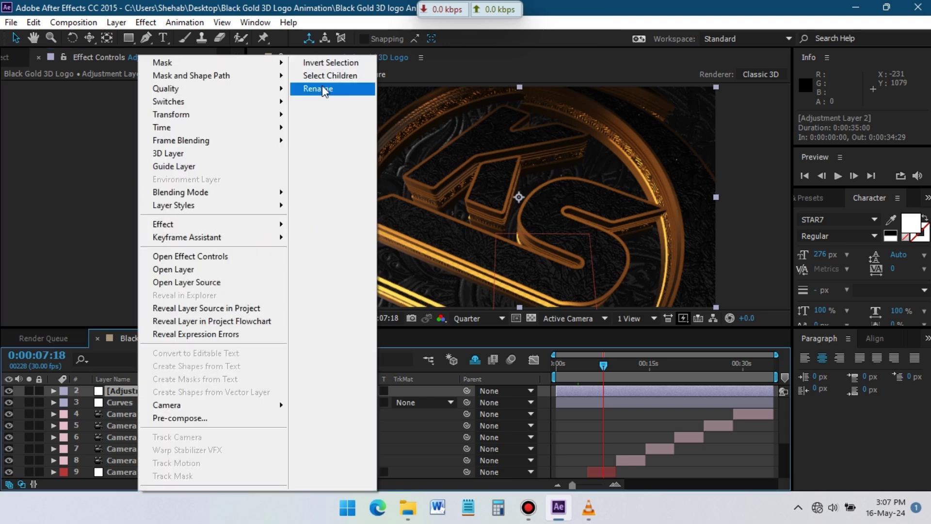
pyautogui.click(327, 88)
pyautogui.write('Mask')
pyautogui.press('Return')
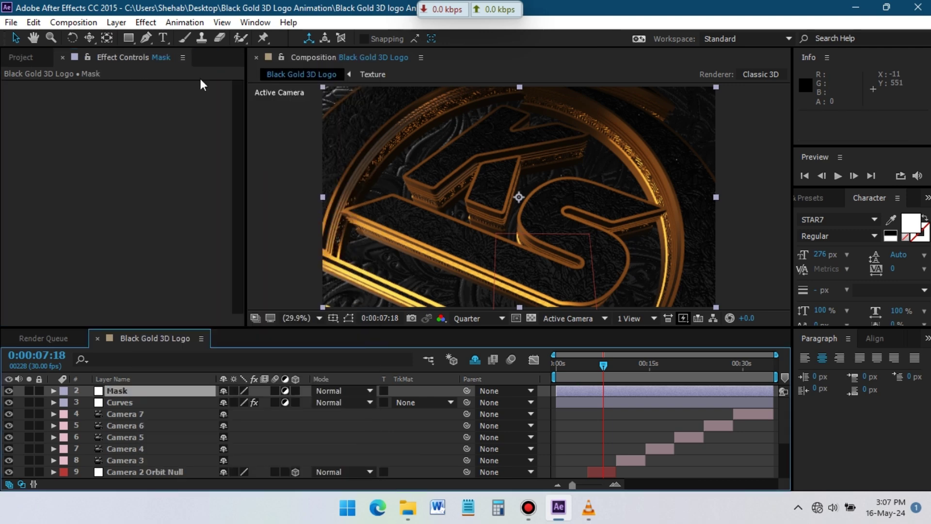
# At 0:00:30:28, draw a closed, rounded Pen mask around the whole KALI SOUND logo on the Mask layer and smooth its lower edge.
pyautogui.press('g')
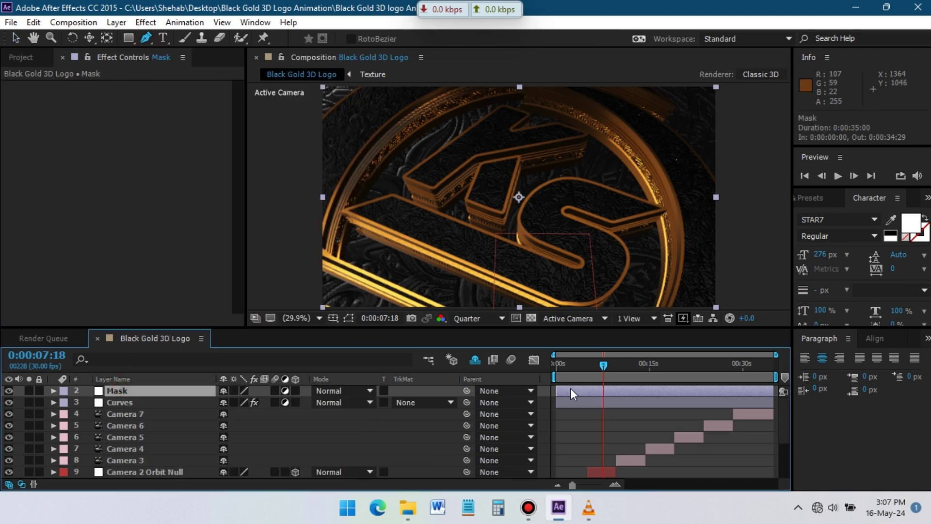
pyautogui.click(749, 377)
pyautogui.click(426, 122)
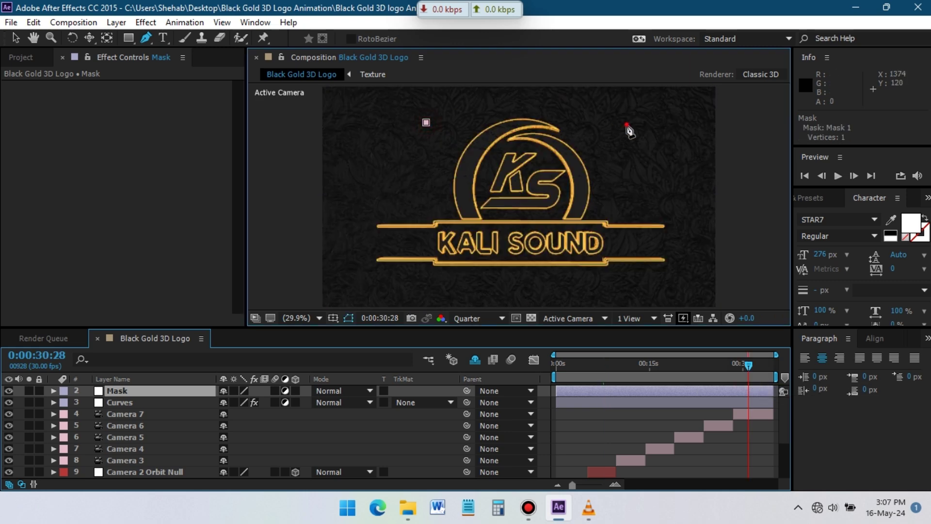
pyautogui.moveTo(625, 122); pyautogui.dragTo(662, 180)
pyautogui.moveTo(661, 290); pyautogui.dragTo(533, 299)
pyautogui.click(403, 286)
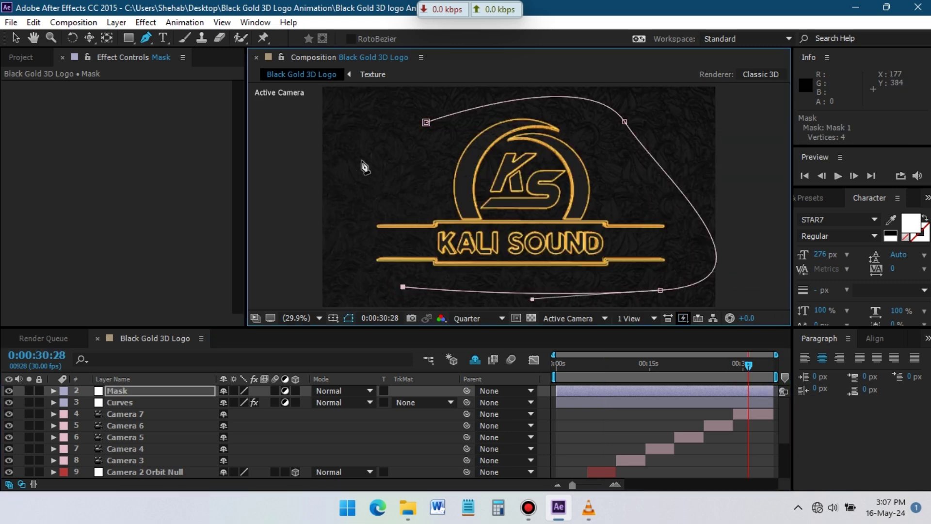
pyautogui.moveTo(375, 164); pyautogui.dragTo(426, 125)
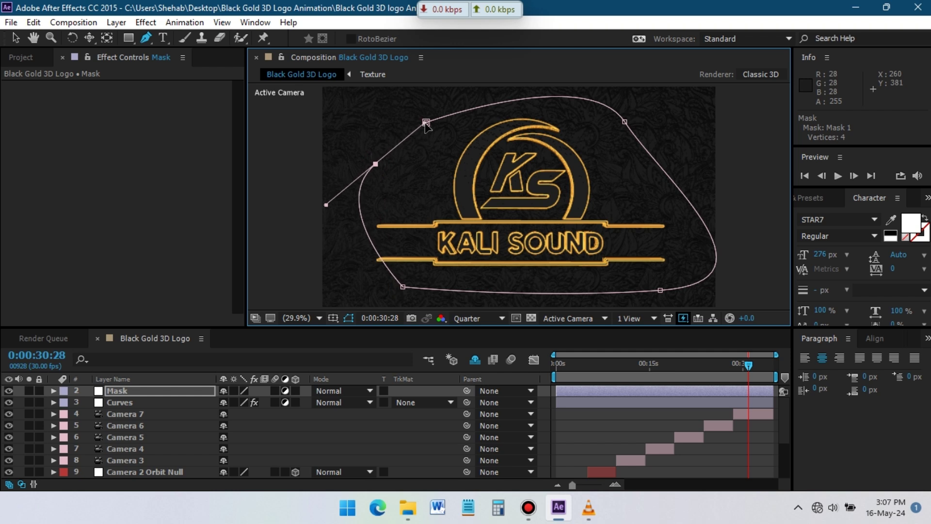
pyautogui.click(426, 123)
pyautogui.click(402, 287)
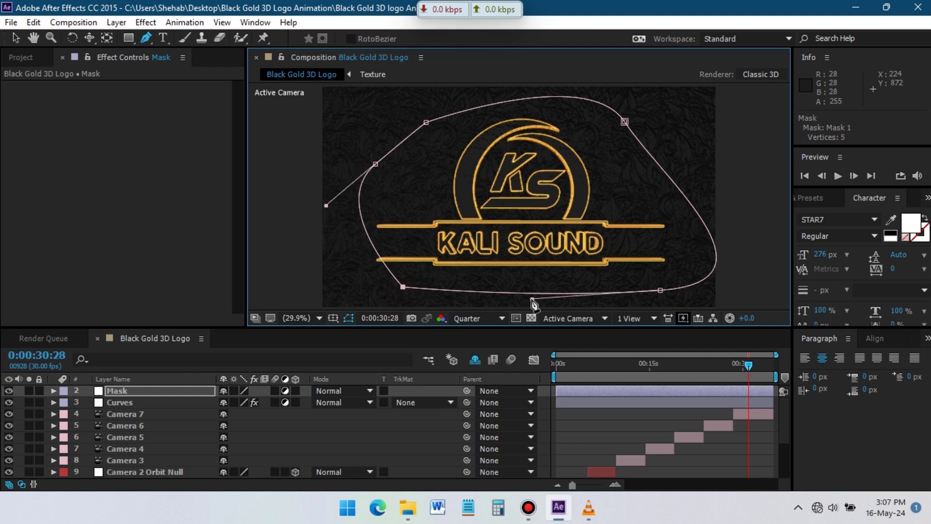
pyautogui.moveTo(532, 299); pyautogui.dragTo(394, 303)
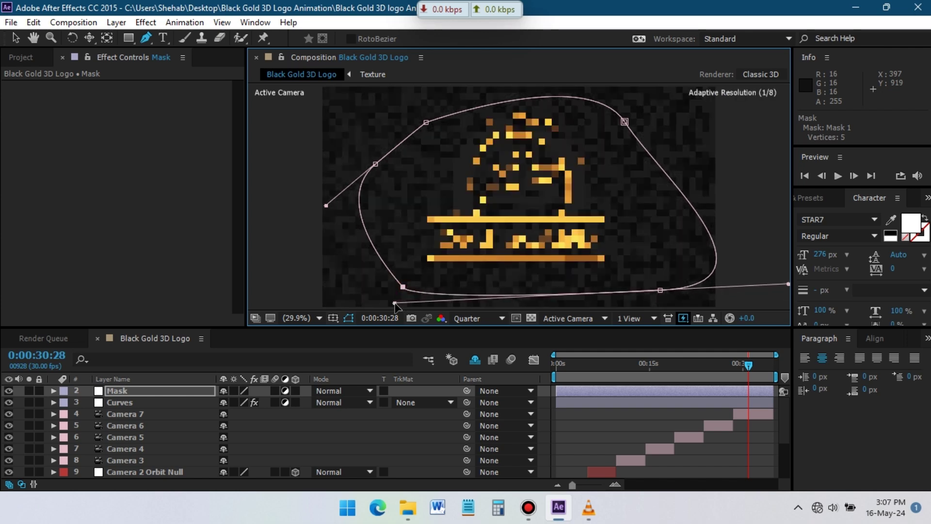
# Apply the Curves effect to the Mask layer and pull its RGB curve well down to darken the masked area.
pyautogui.click(169, 393)
pyautogui.click(812, 198)
pyautogui.click(828, 215)
pyautogui.write('curve')
pyautogui.moveTo(823, 279); pyautogui.dragTo(116, 392)
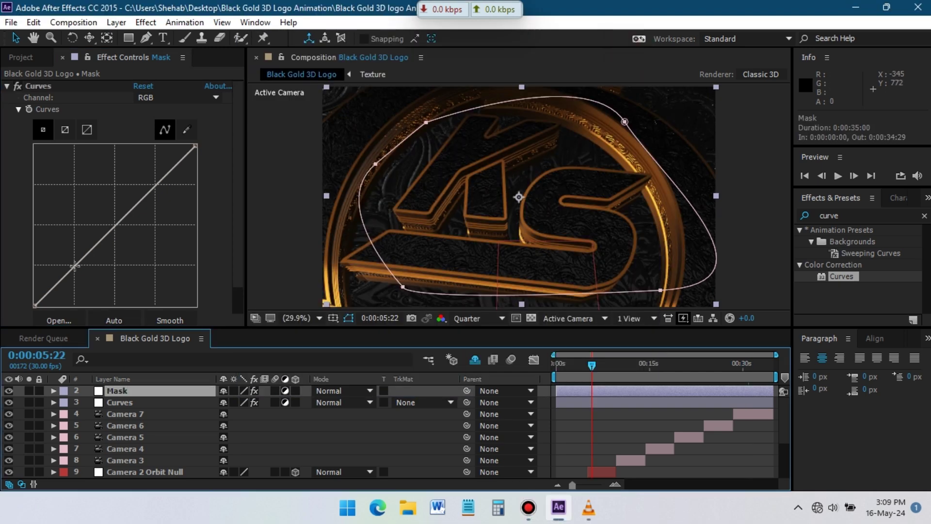
pyautogui.moveTo(75, 265); pyautogui.dragTo(89, 291)
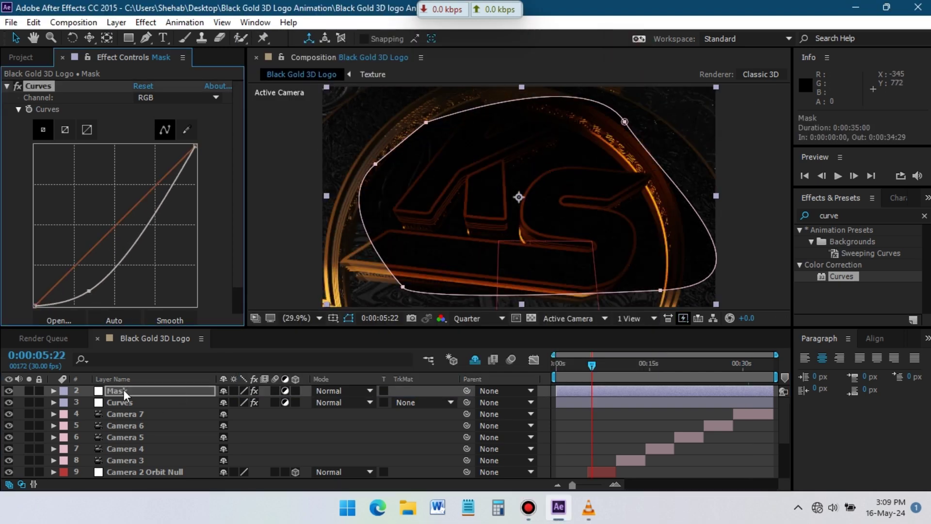
# Invert Mask 1 on the Mask layer and set its Mask Feather to 1000 pixels.
pyautogui.click(54, 391)
pyautogui.click(65, 402)
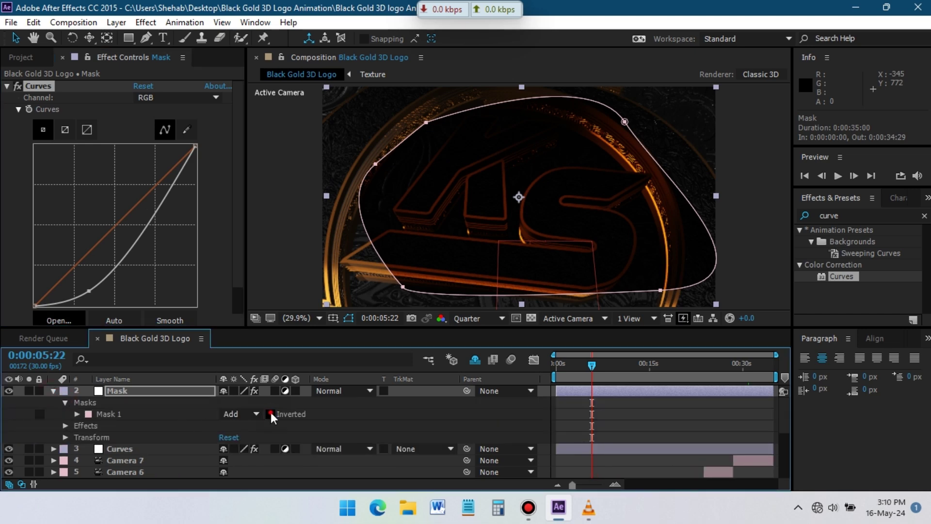
pyautogui.click(77, 414)
pyautogui.moveTo(245, 437); pyautogui.dragTo(776, 320)
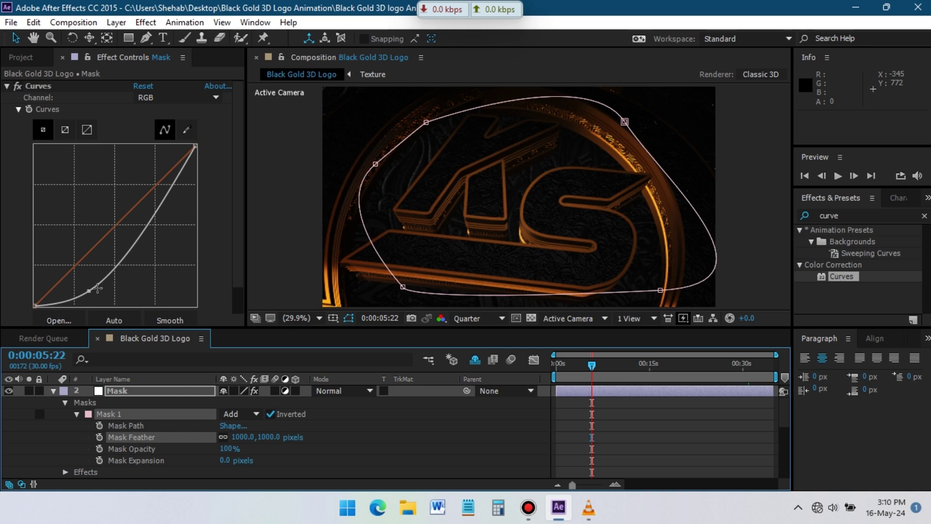
# Ease the Mask layer's RGB curve to a gentler darkening, hide the mask outline and toggle the layer's visibility to compare.
pyautogui.moveTo(88, 291); pyautogui.dragTo(86, 280)
pyautogui.click(349, 319)
pyautogui.click(9, 391)
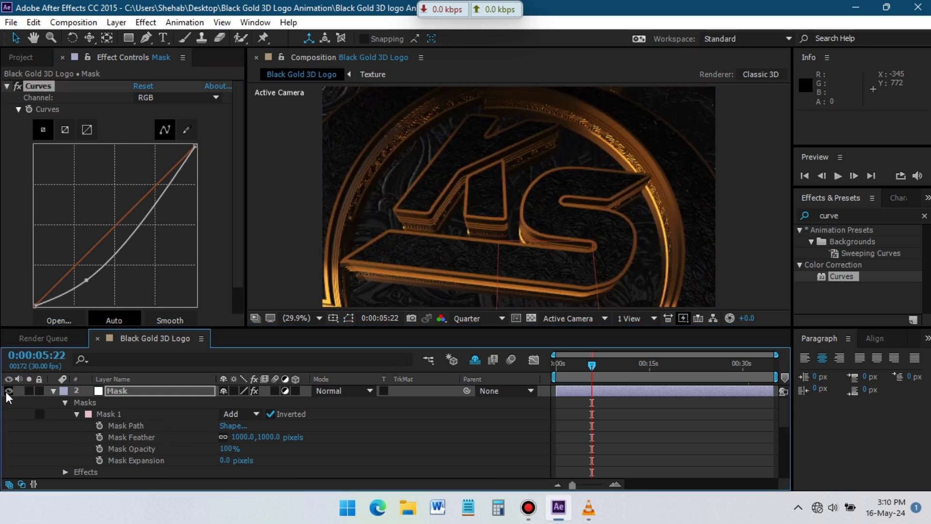
pyautogui.click(9, 391)
# Create a white Parallel light with 50% intensity, no falloff and no cast shadows.
pyautogui.click(117, 22)
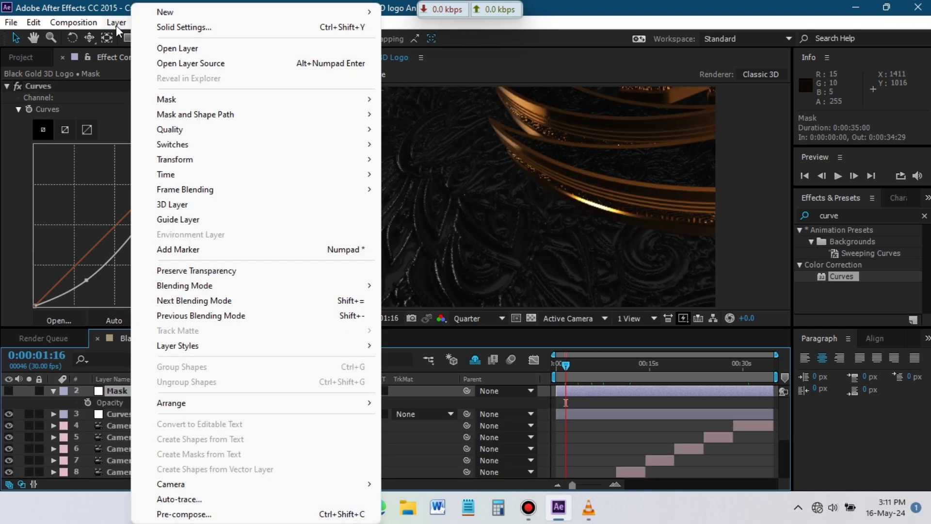
pyautogui.moveTo(160, 11)
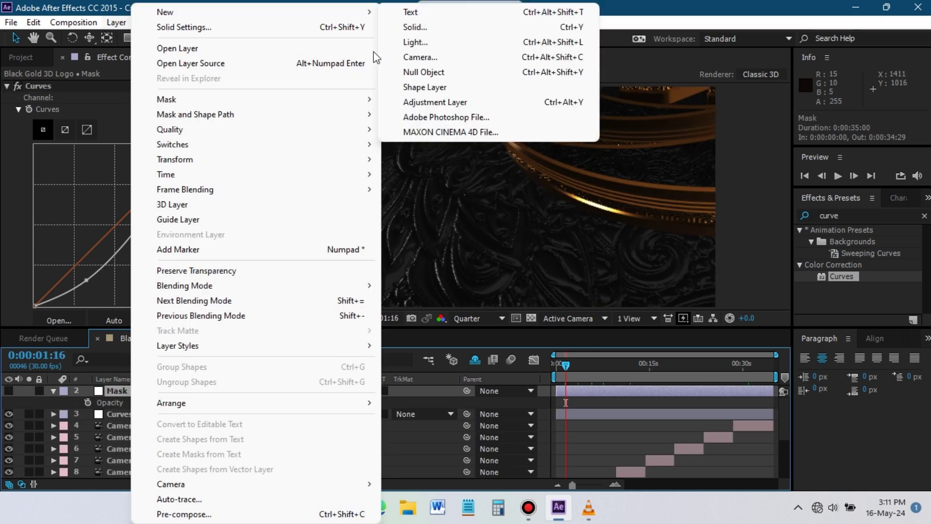
pyautogui.click(410, 42)
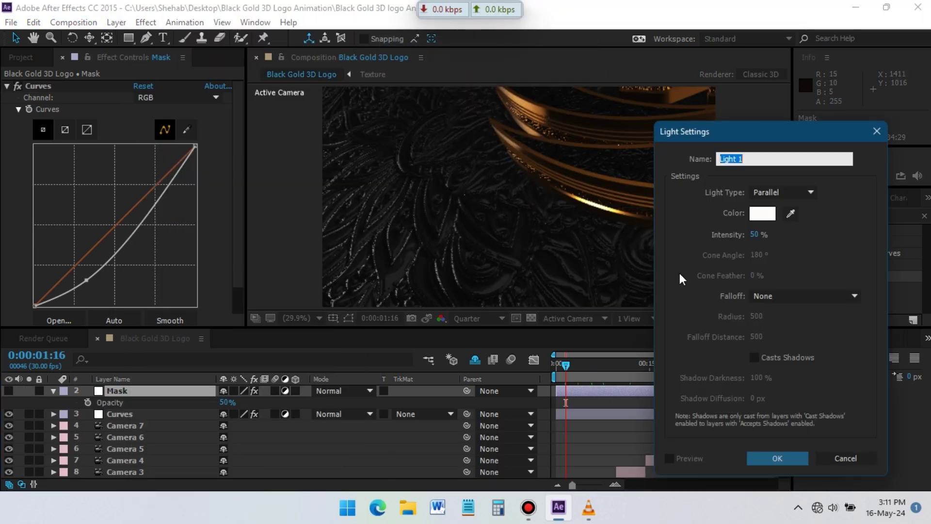
pyautogui.click(793, 459)
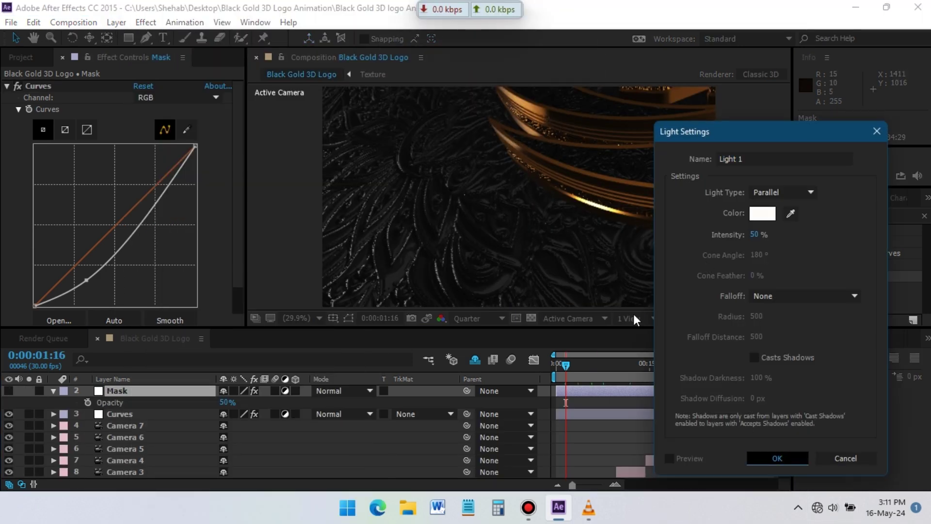
# Enable ambient occlusion in the Element 3D layer's render settings and toggle it at 0:00:06:28 to compare the effect.
pyautogui.scroll(-3, 145, 444)
pyautogui.click(127, 450)
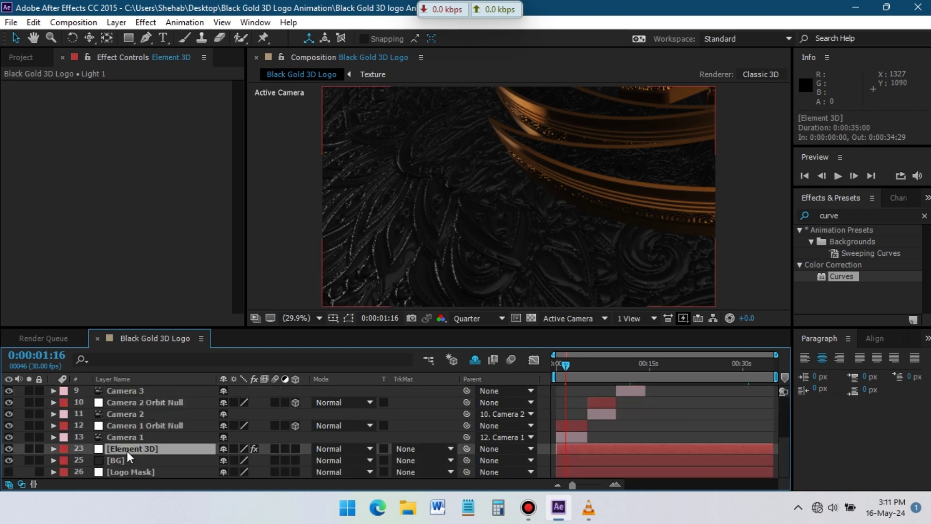
pyautogui.click(18, 131)
pyautogui.click(17, 131)
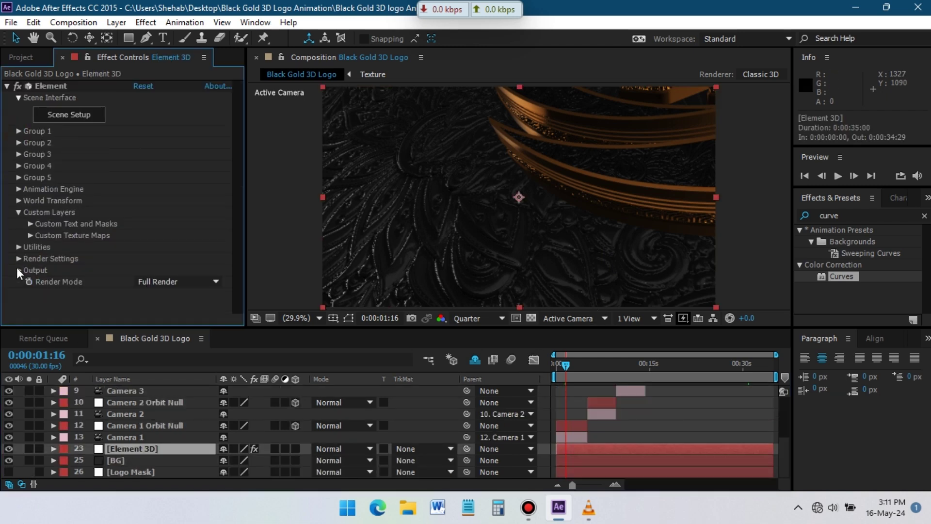
pyautogui.click(19, 257)
pyautogui.scroll(-3, 34, 240)
pyautogui.click(30, 214)
pyautogui.scroll(-3, 97, 228)
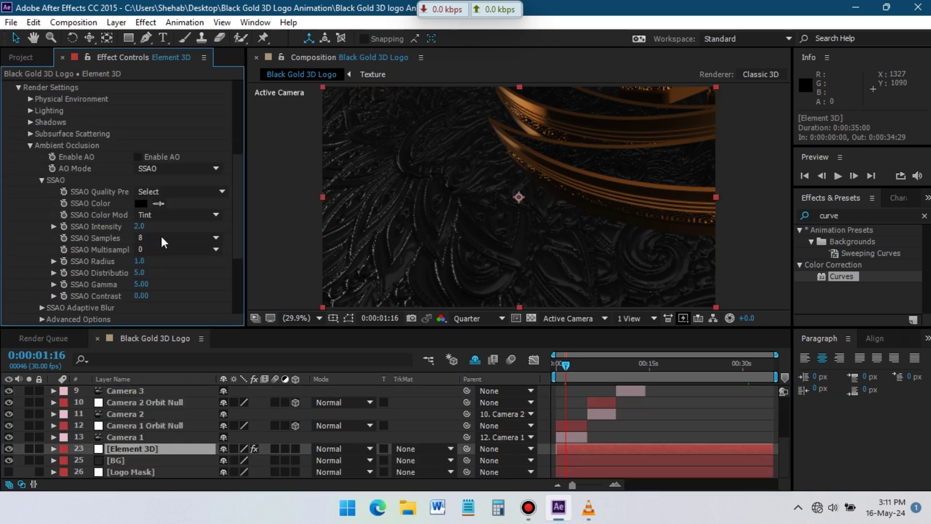
pyautogui.click(138, 157)
pyautogui.click(599, 375)
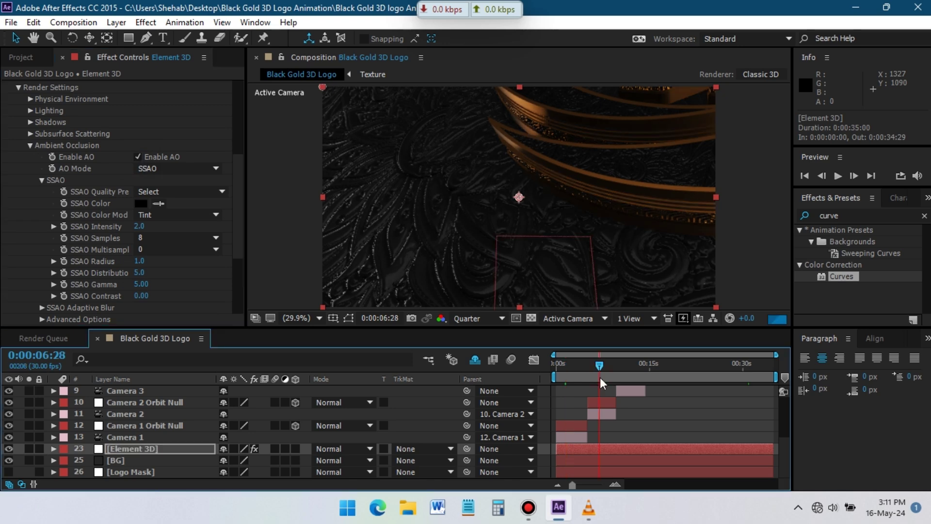
pyautogui.click(138, 157)
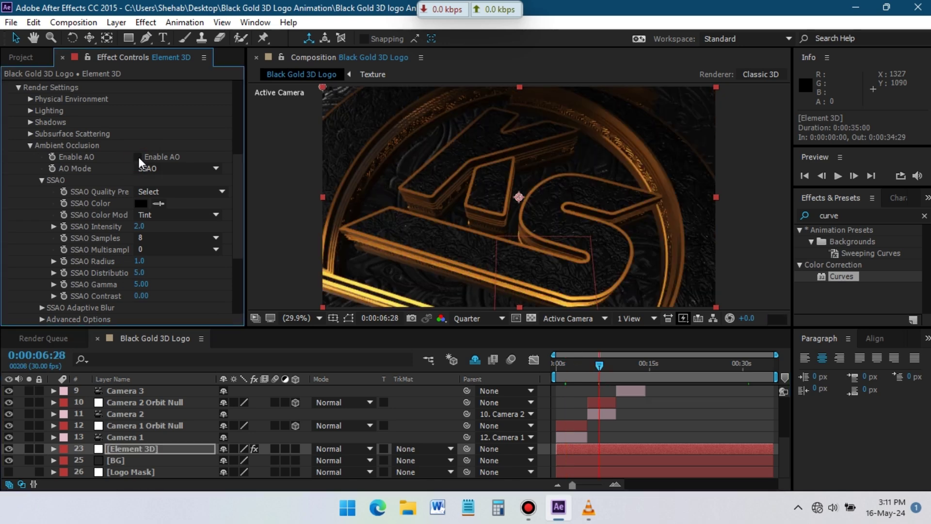
# Set the Element effect's SSAO intensity to 5 and its SSAO quality preset to Fast.
pyautogui.click(139, 226)
pyautogui.write('5')
pyautogui.click(176, 225)
pyautogui.click(180, 192)
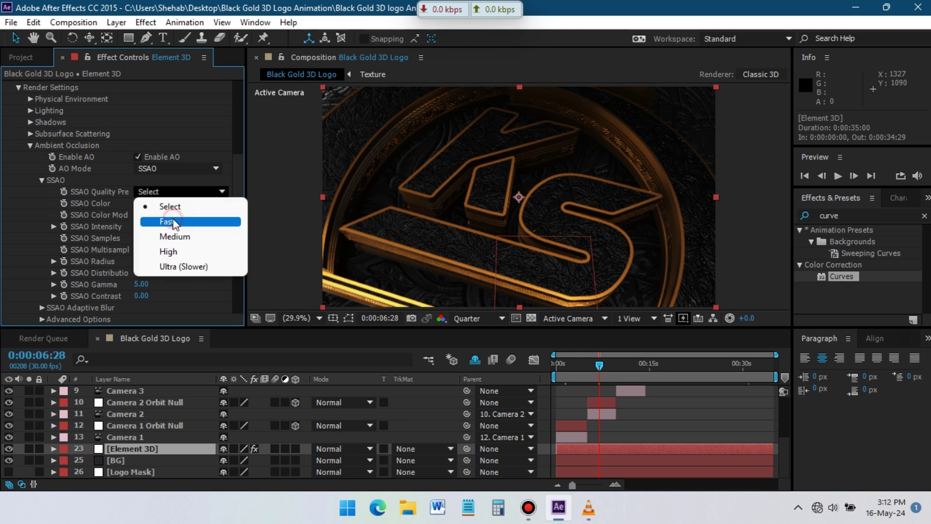
pyautogui.click(171, 222)
# Set the SSAO radius to 2 and reduce the SSAO intensity to 3.
pyautogui.click(140, 261)
pyautogui.write('2')
pyautogui.press('Return')
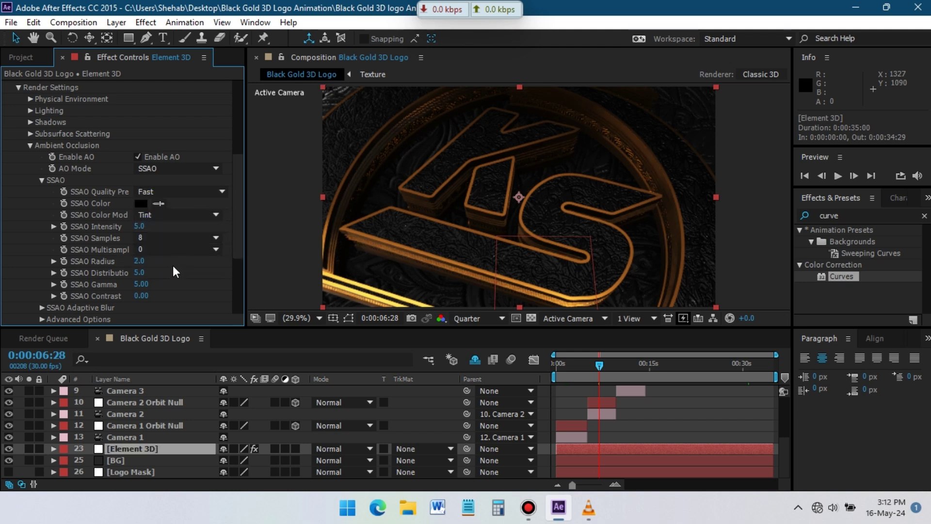
pyautogui.click(140, 226)
pyautogui.write('3')
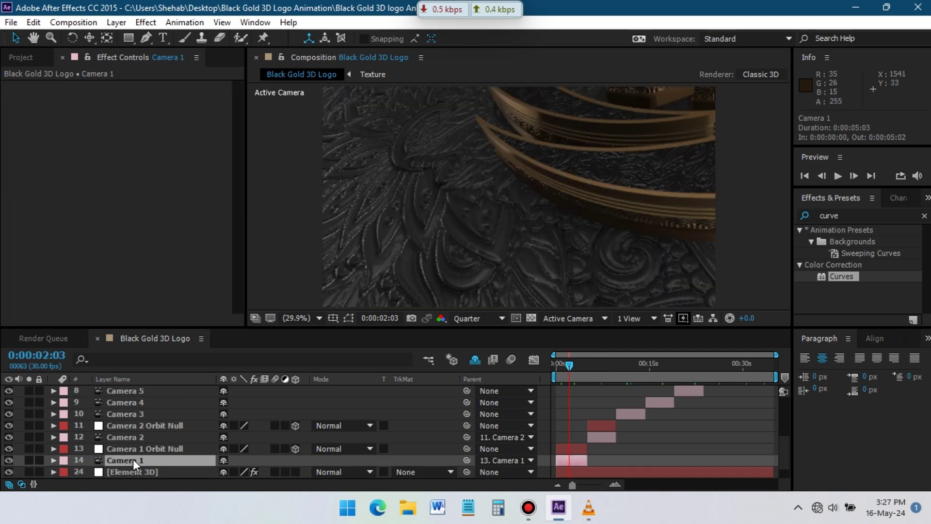
# Open Camera 1's camera options and set its aperture to 10 pixels.
pyautogui.scroll(-2, 134, 456)
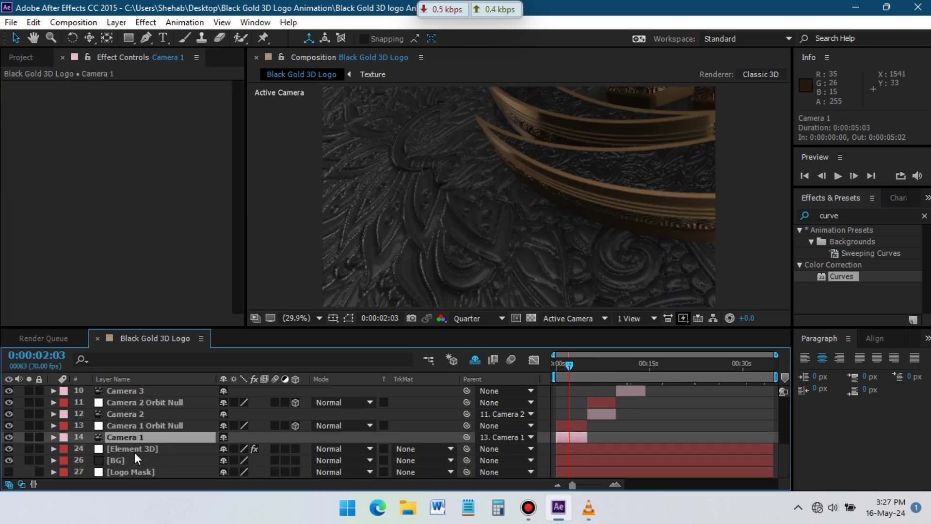
pyautogui.click(54, 438)
pyautogui.scroll(-2, 66, 423)
pyautogui.click(66, 402)
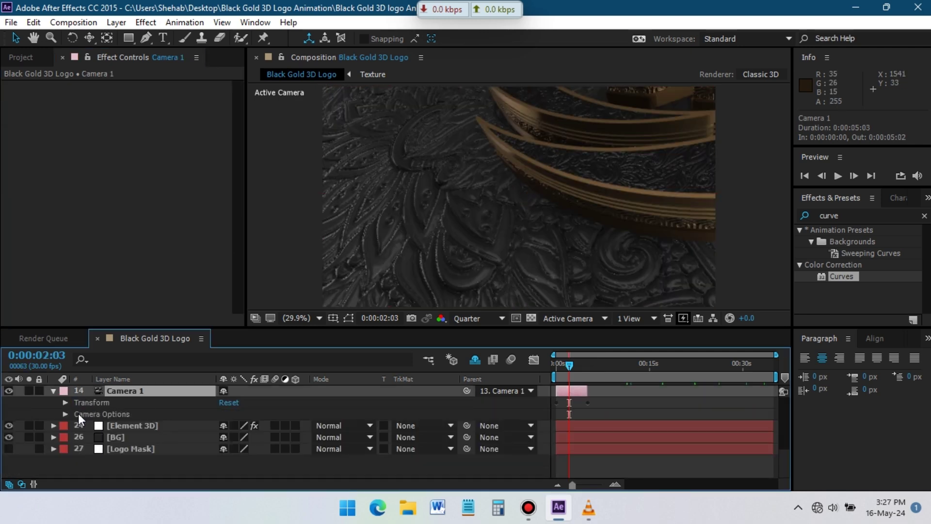
pyautogui.click(65, 438)
pyautogui.scroll(-2, 66, 449)
pyautogui.click(232, 438)
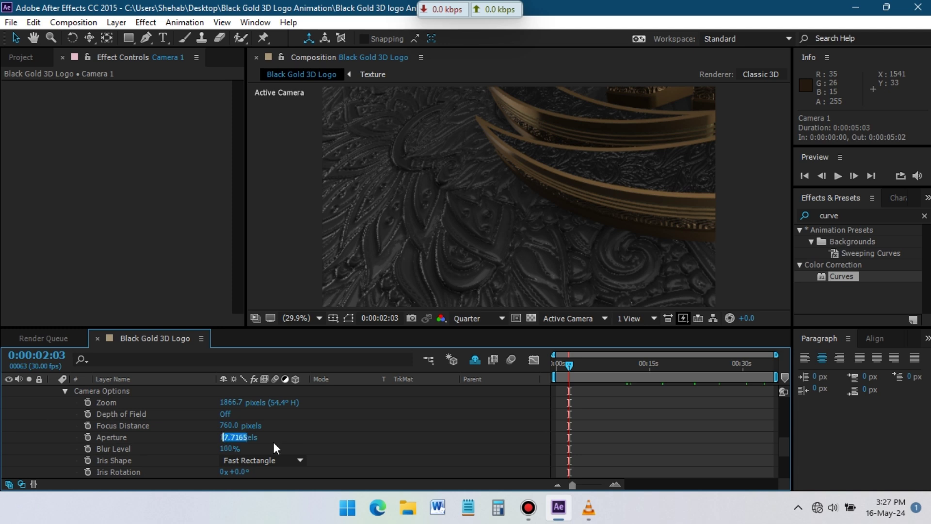
pyautogui.write('10')
pyautogui.press('Return')
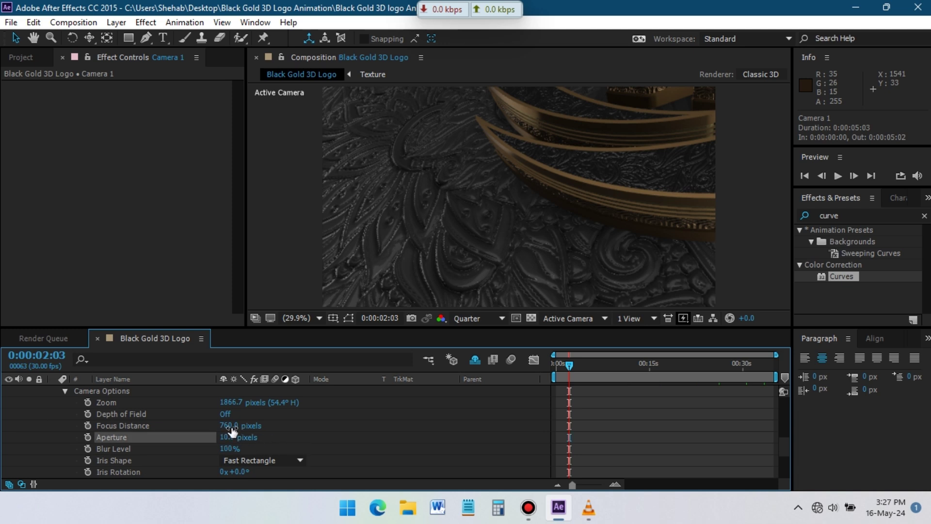
# Set Camera 1's focus distance to 65 pixels and turn on its depth of field.
pyautogui.click(270, 426)
pyautogui.write('65')
pyautogui.press('Return')
pyautogui.click(225, 413)
# Tune Camera 1's focus distance, trying 120 and 240 pixels, and toggle depth of field to compare the blur.
pyautogui.click(230, 426)
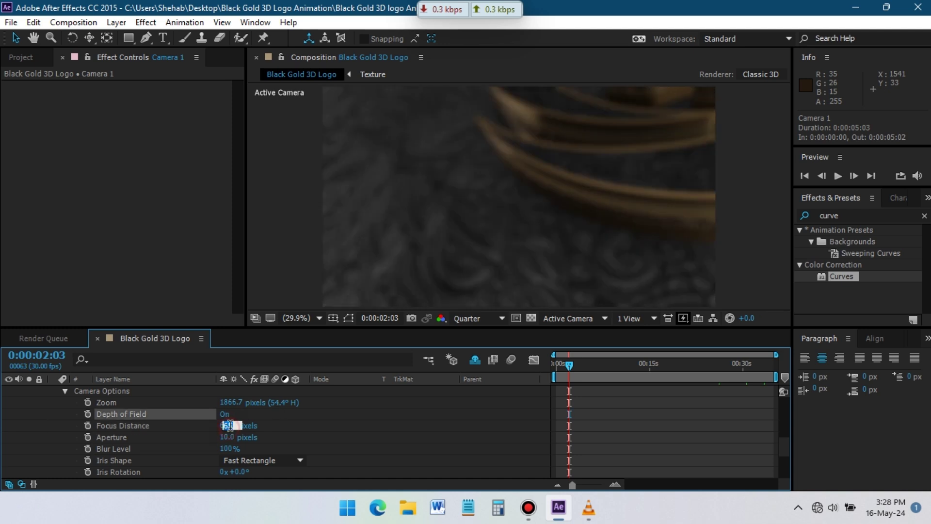
pyautogui.write('120')
pyautogui.press('Return')
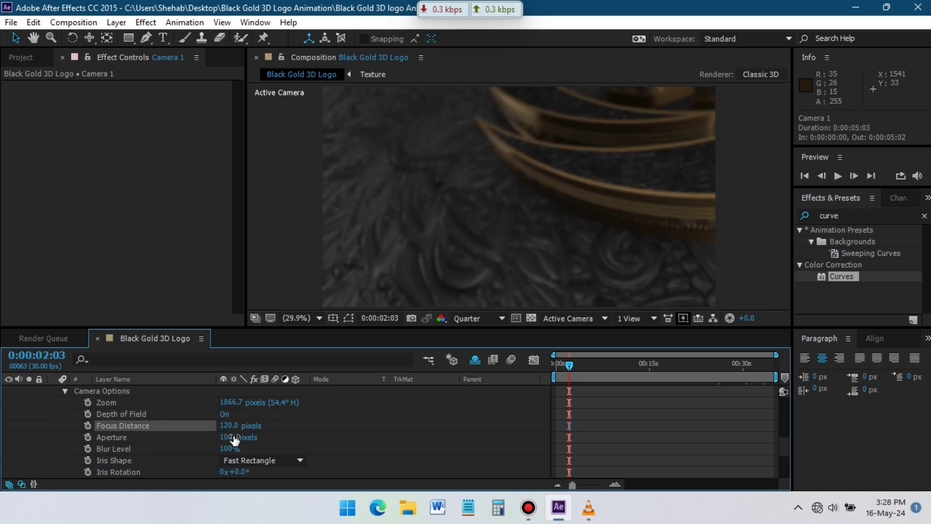
pyautogui.click(230, 425)
pyautogui.write('240')
pyautogui.press('Return')
pyautogui.click(224, 415)
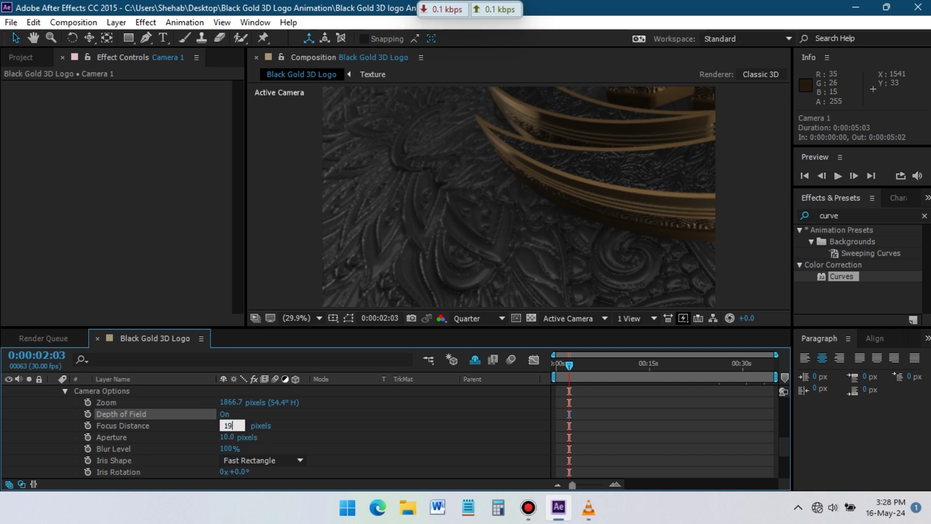
pyautogui.press('Return')
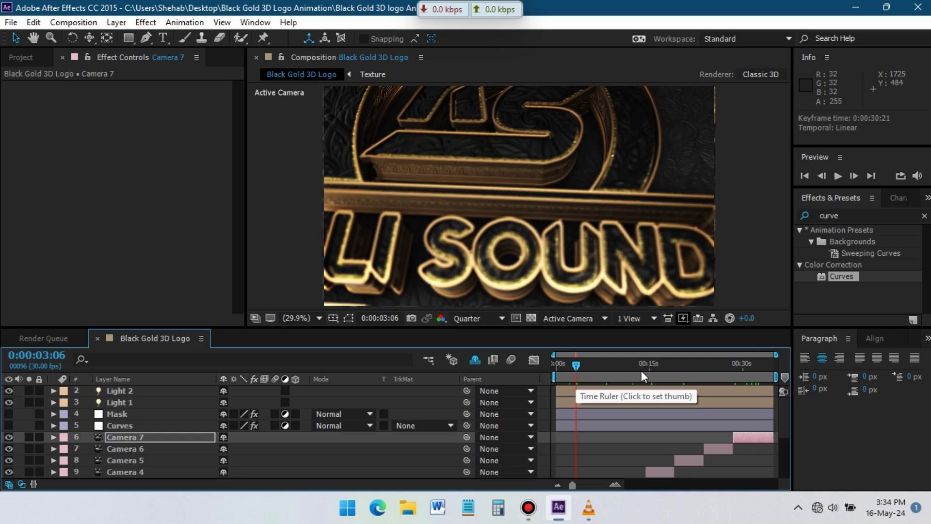
# Add the Black Gold 3D Logo composition to the render queue.
pyautogui.press('space')
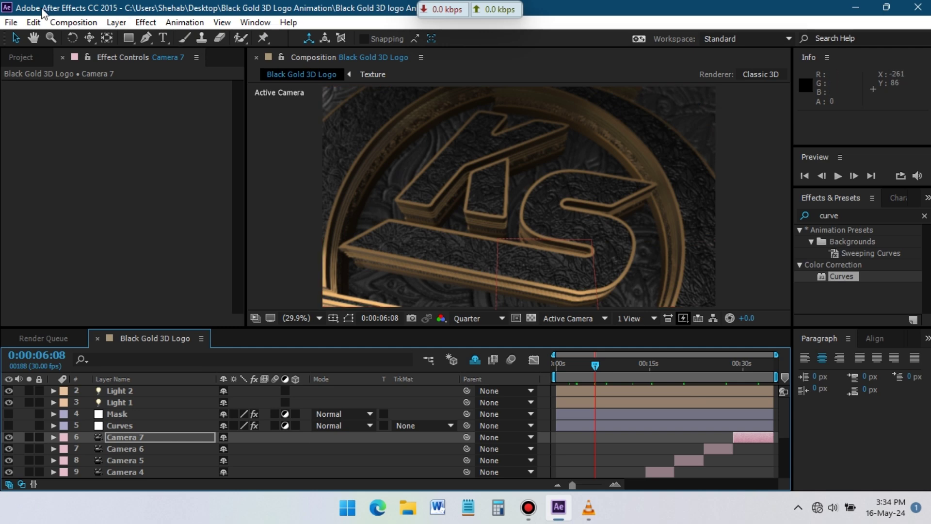
pyautogui.click(68, 23)
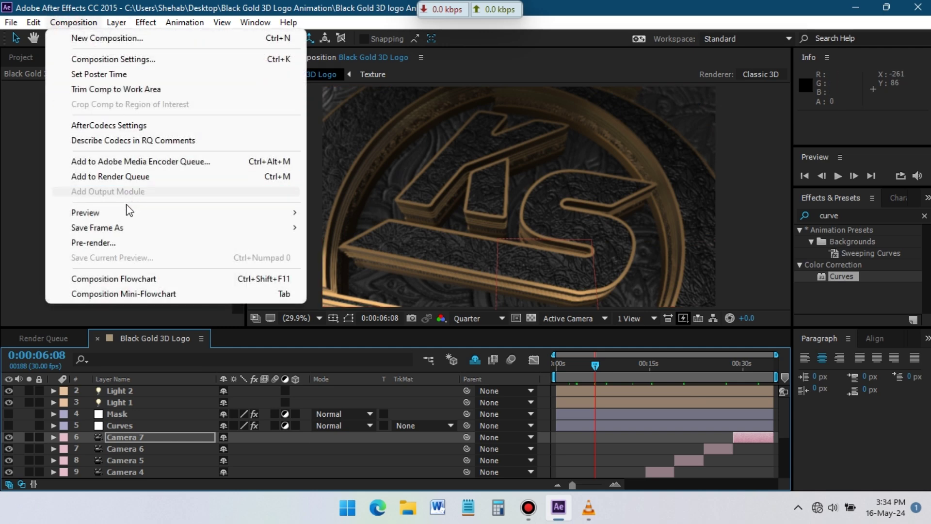
pyautogui.click(134, 177)
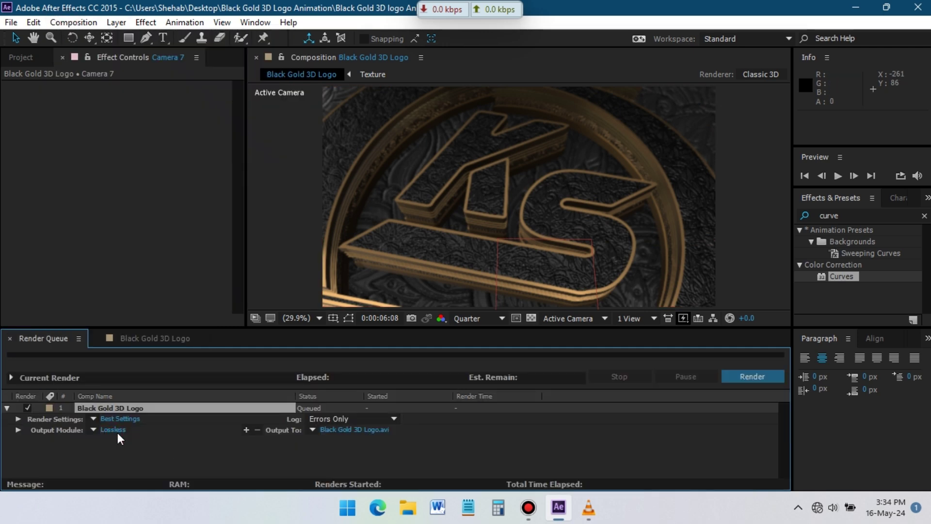
# Set the render's output module format to AfterCodecs .mp4.
pyautogui.click(117, 431)
pyautogui.click(357, 80)
pyautogui.click(350, 140)
pyautogui.click(266, 383)
pyautogui.click(279, 400)
pyautogui.click(489, 459)
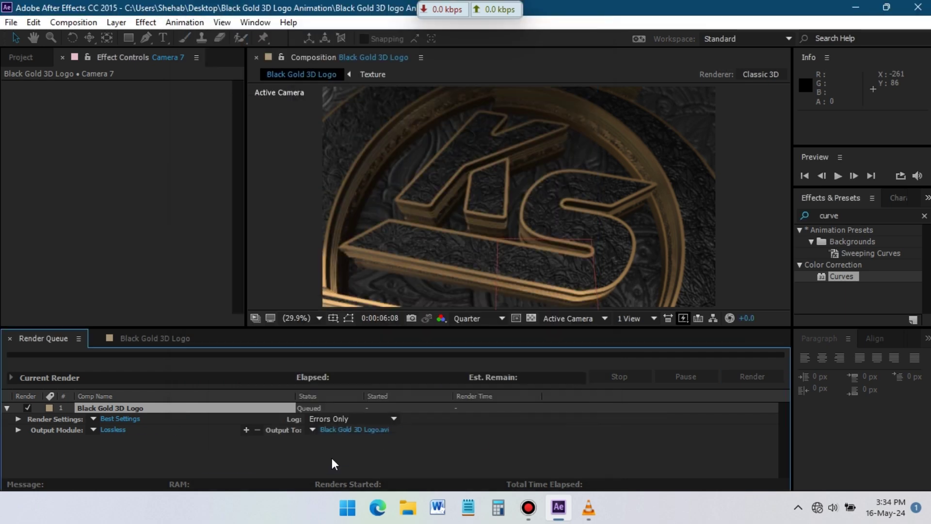
# Set the output to Black Gold 3D Logo.mp4 in the desktop's Black Gold 3D Logo Animation folder and start rendering.
pyautogui.click(353, 430)
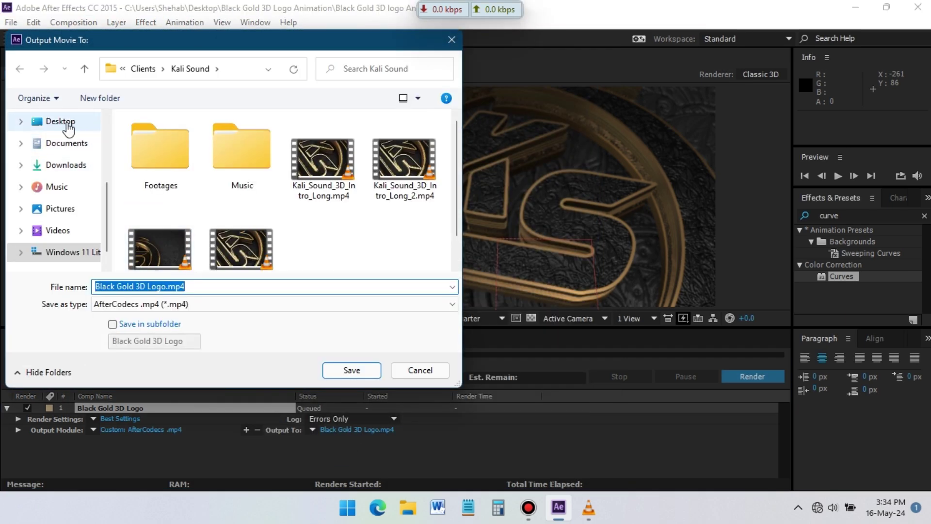
pyautogui.click(68, 129)
pyautogui.doubleClick(322, 156)
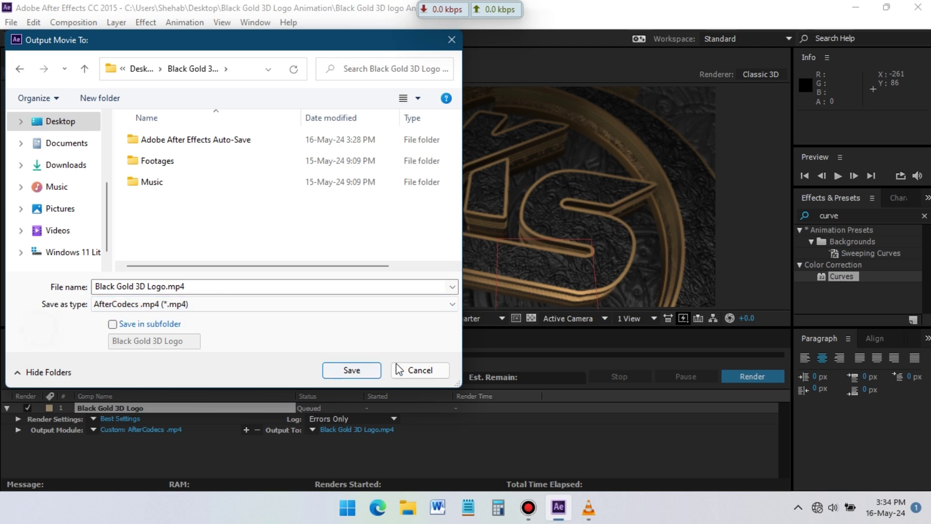
pyautogui.click(367, 371)
pyautogui.click(755, 377)
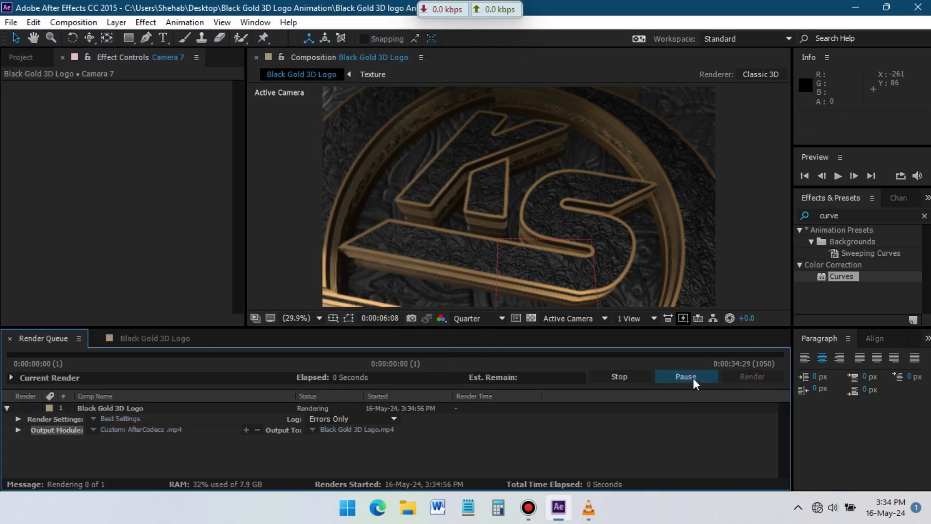
pyautogui.click(528, 507)
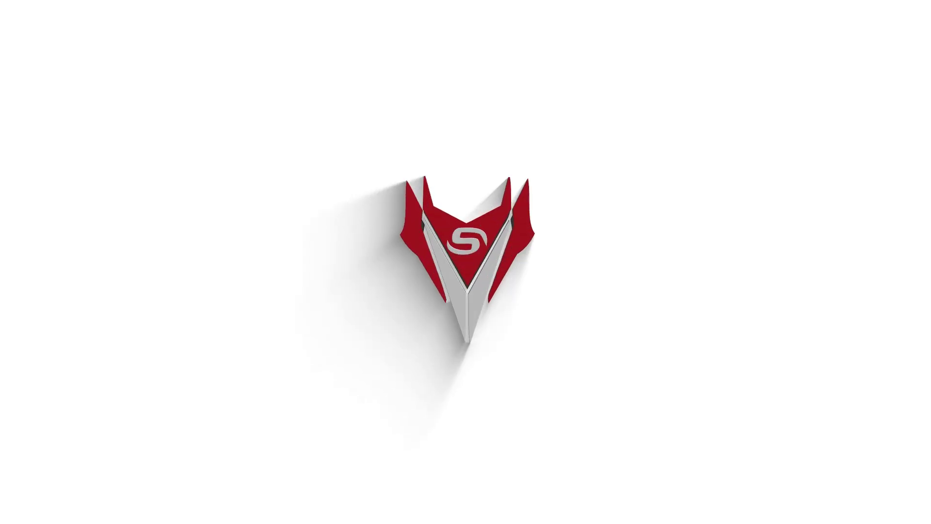